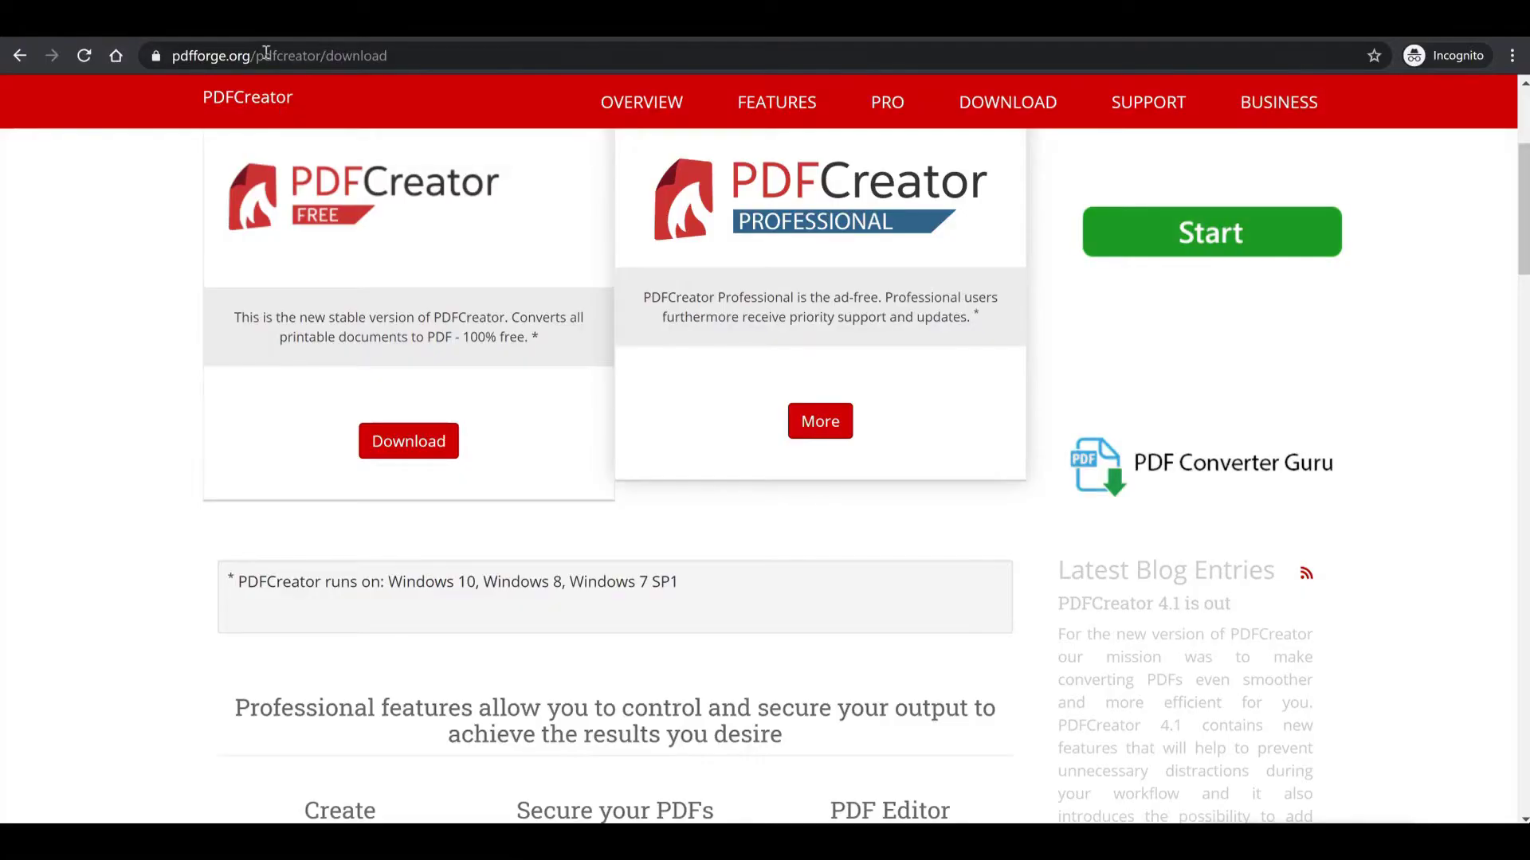
- Download PDFCreator-4_1_0-Setup.exe from pdfforge.org's download page into the Downloads folder
left_click(412, 52)
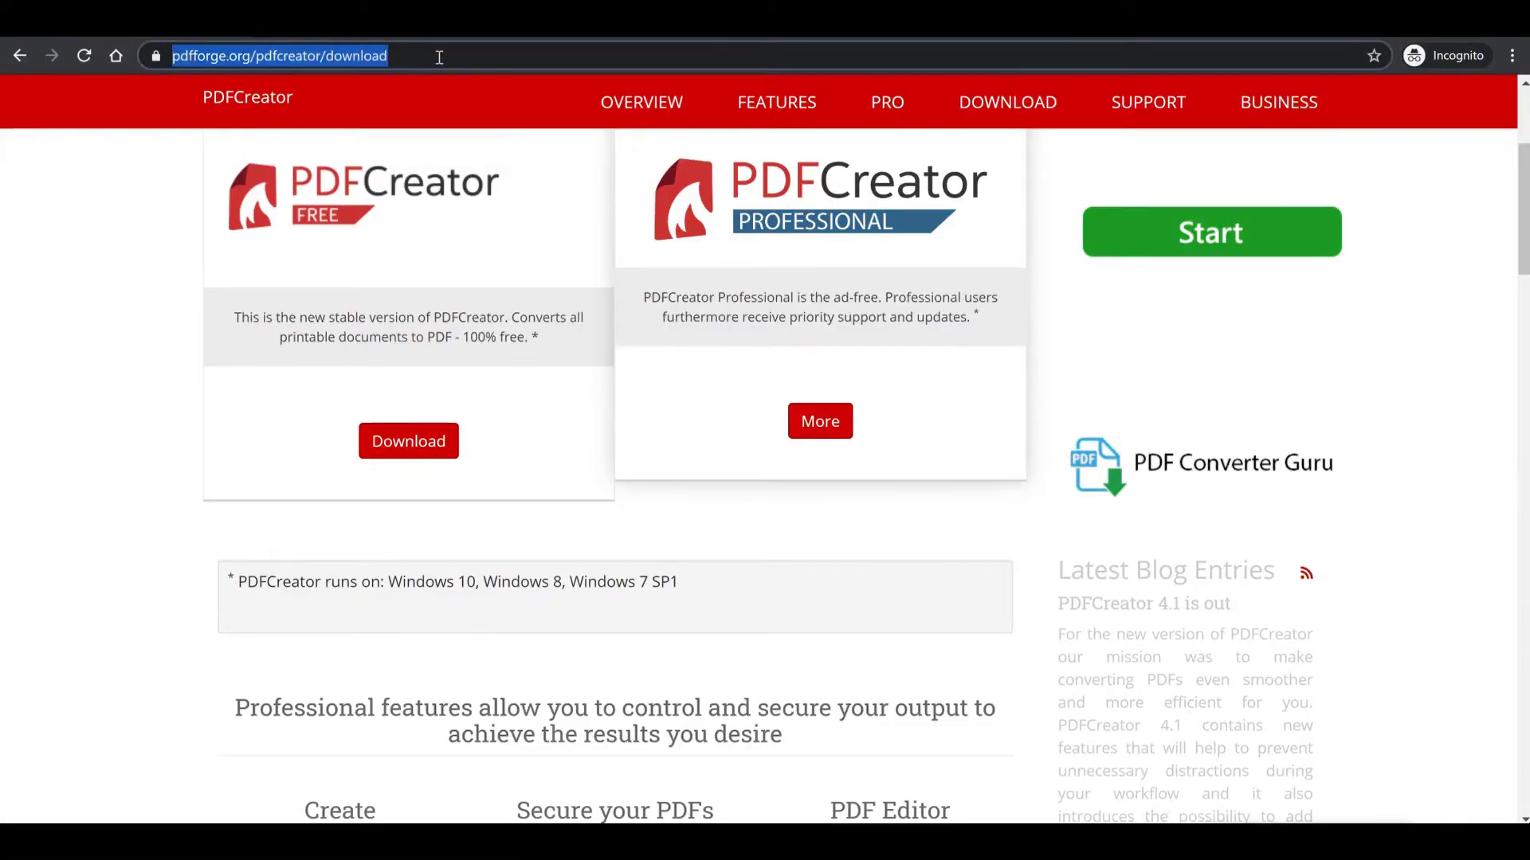
left_click(160, 393)
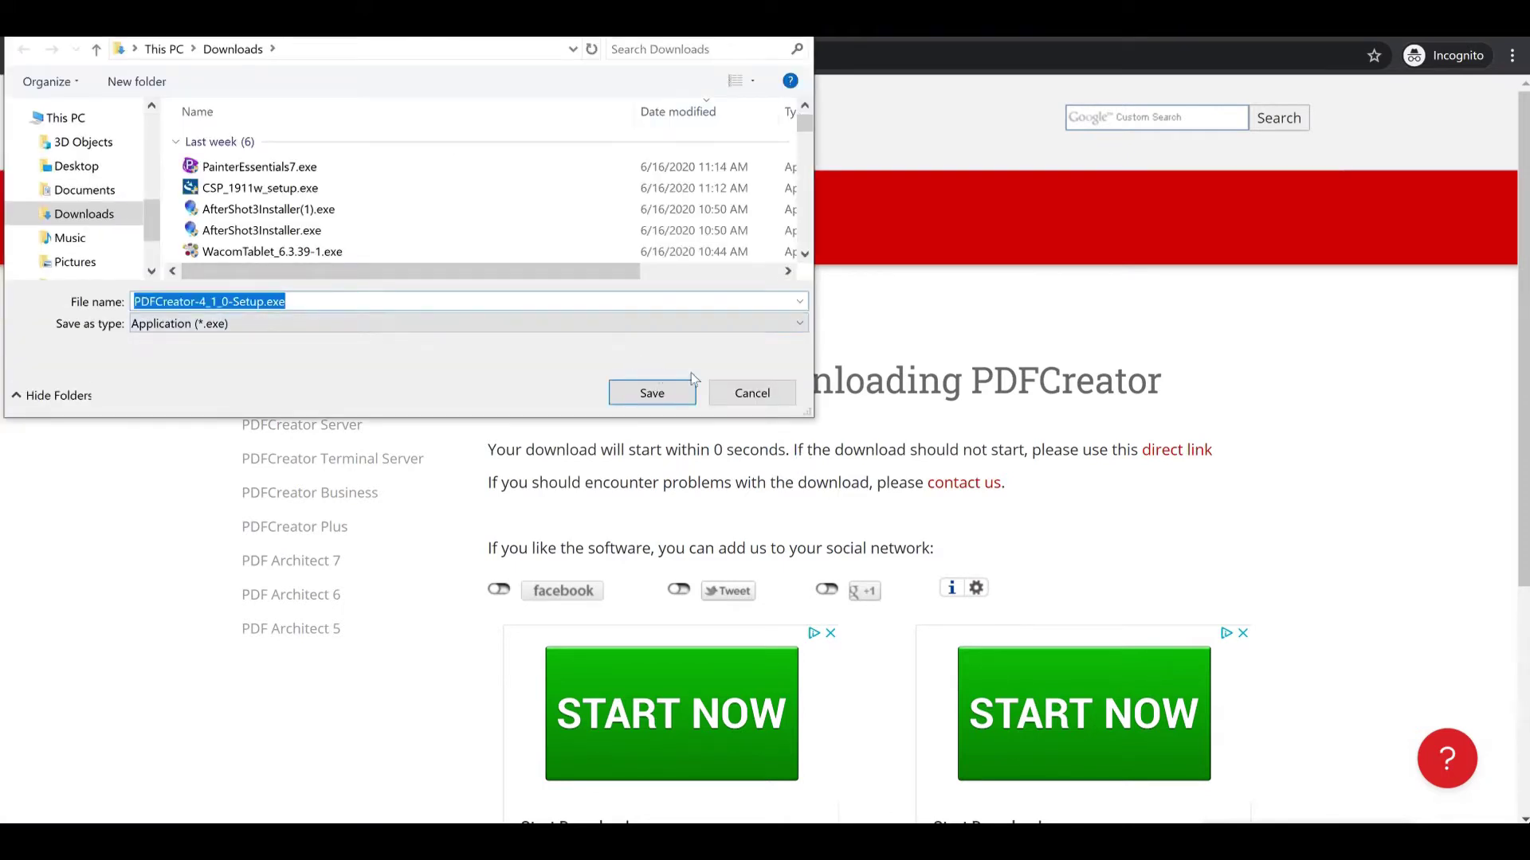
left_click(673, 399)
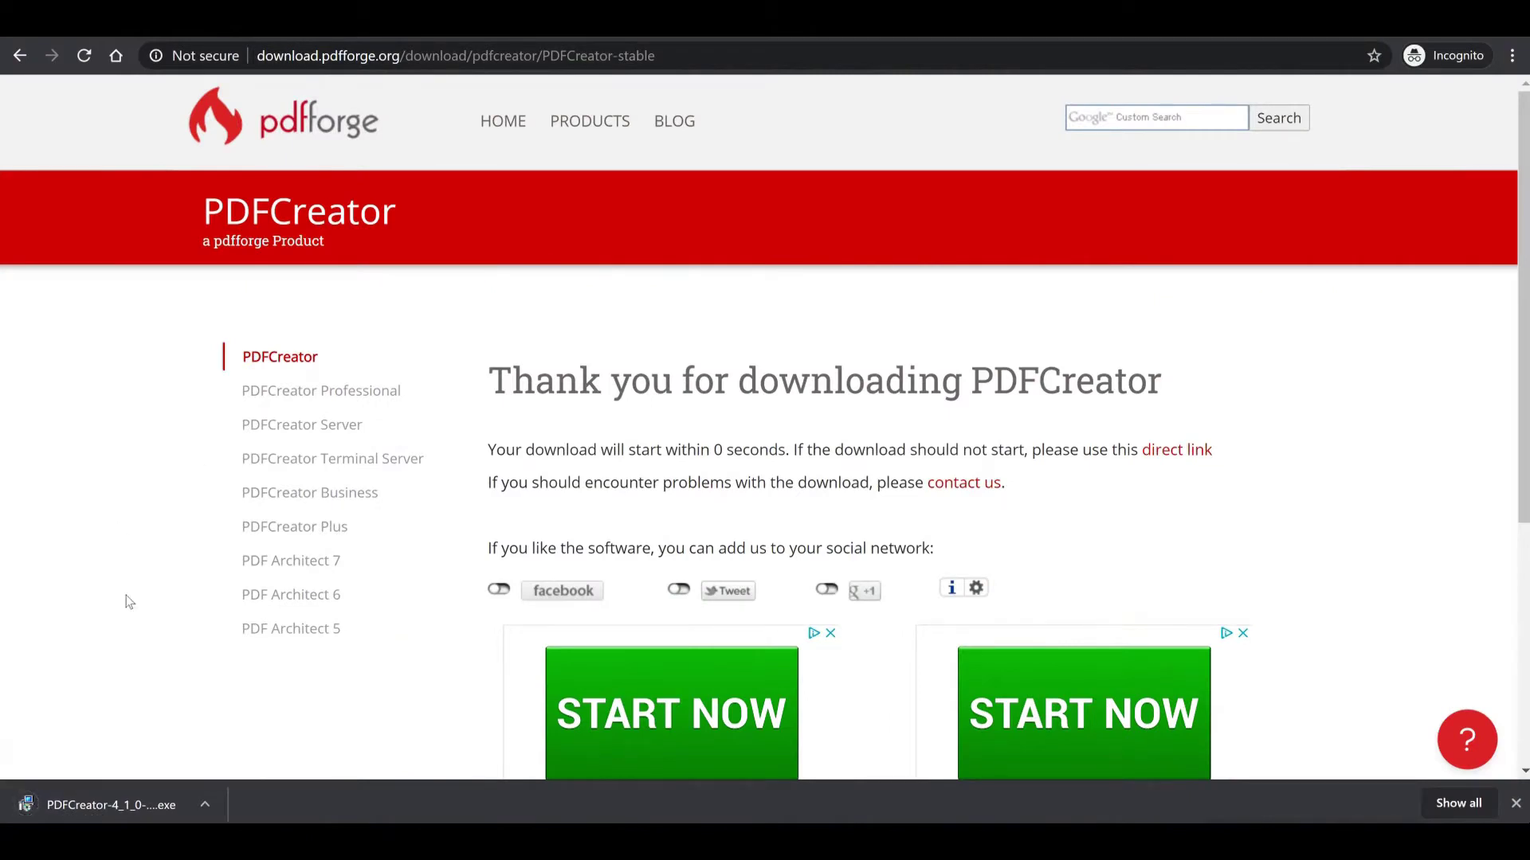
- Run PDFCreator-4_1_0-Setup.exe from Chrome's download shelf
right_click(81, 801)
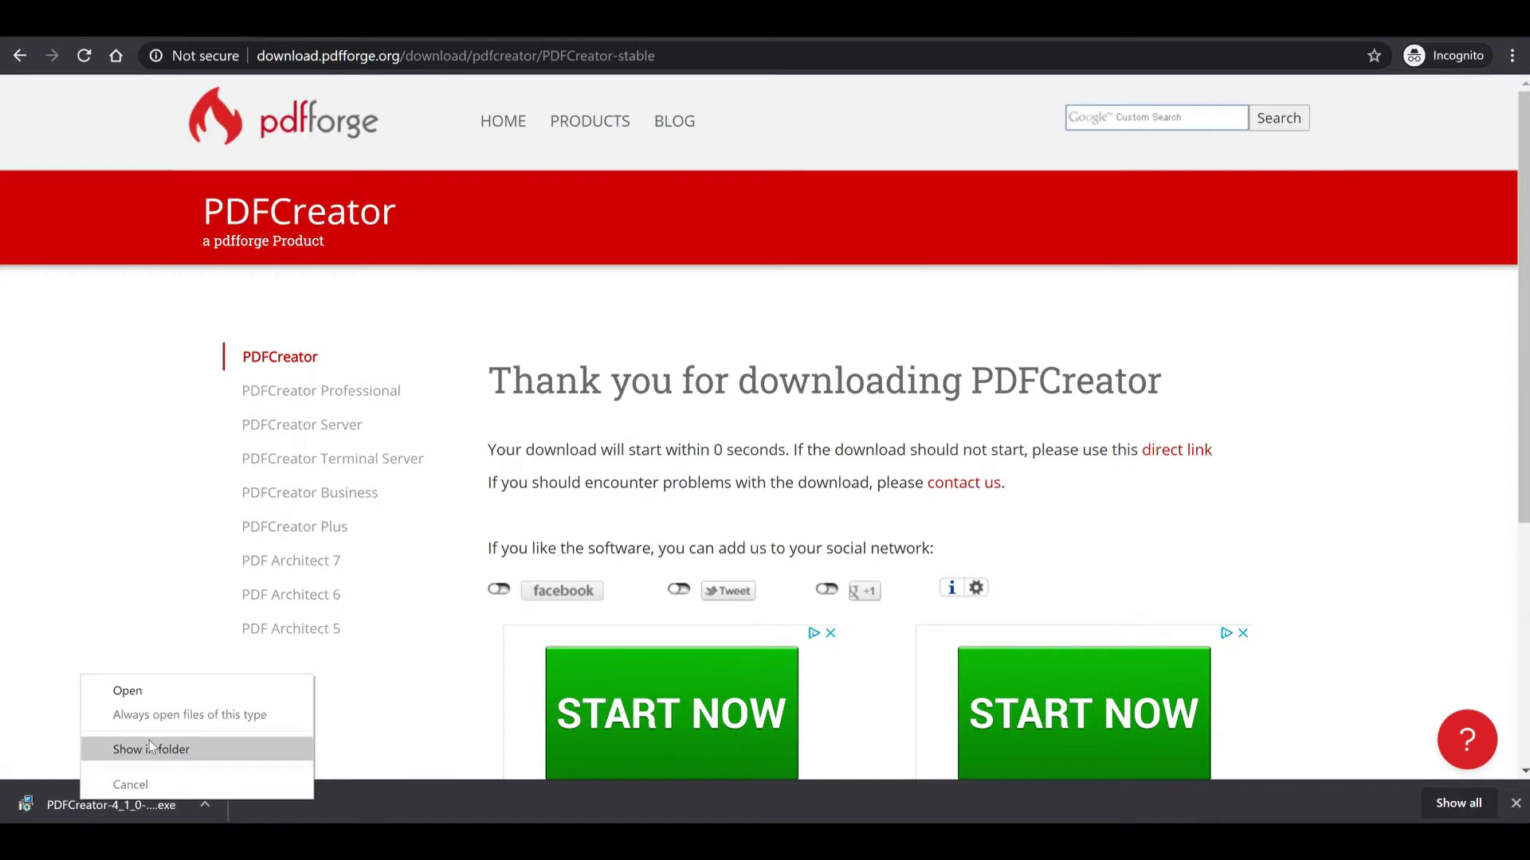
left_click(138, 689)
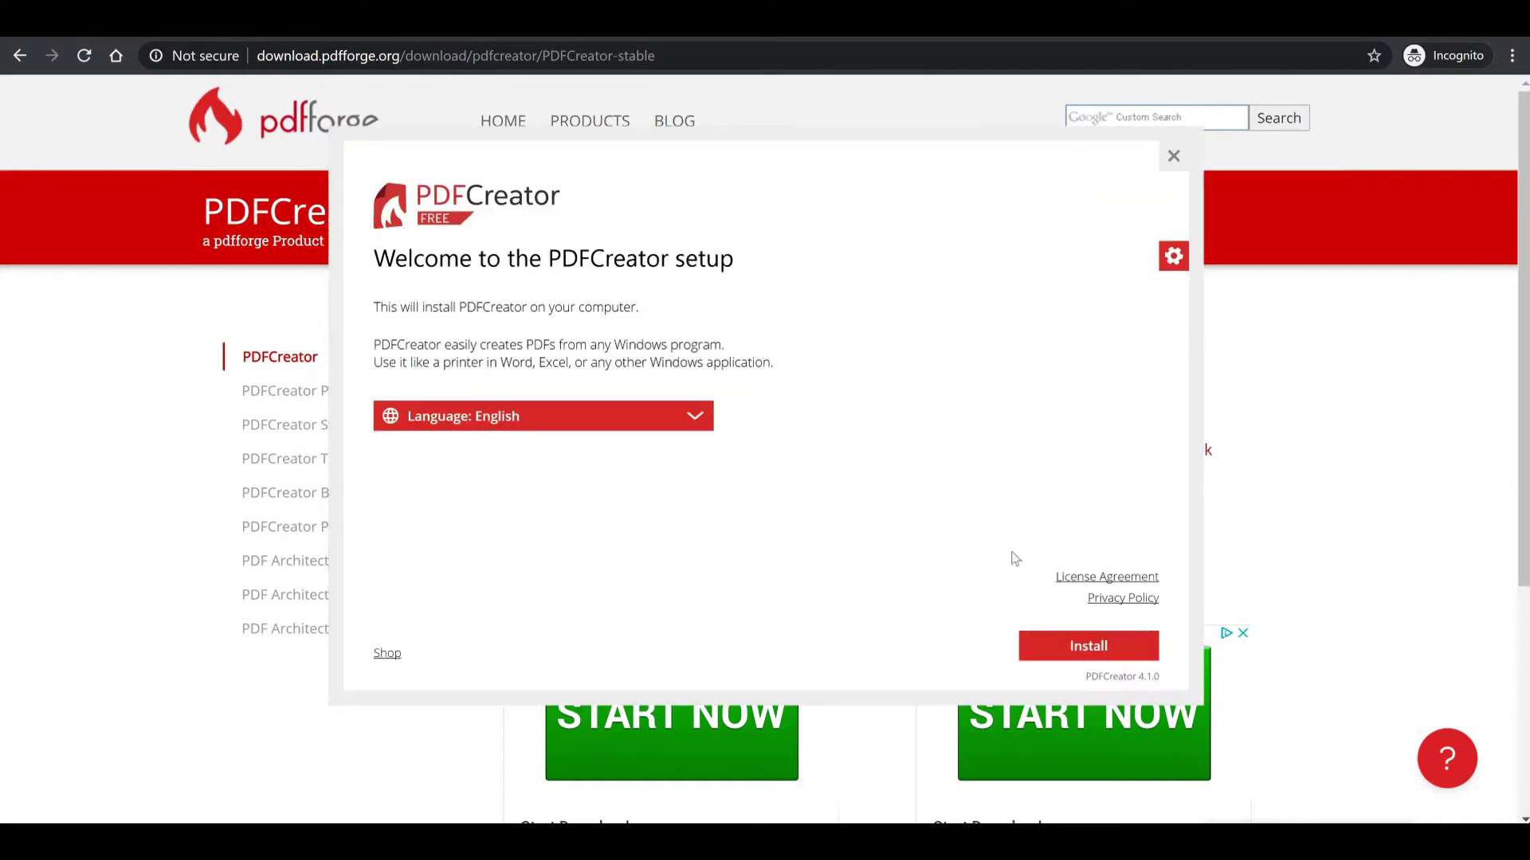
- Install PDFCreator Free 4.1.0, declining the McAfee Security Scan Plus offer, then start it
left_click(1092, 644)
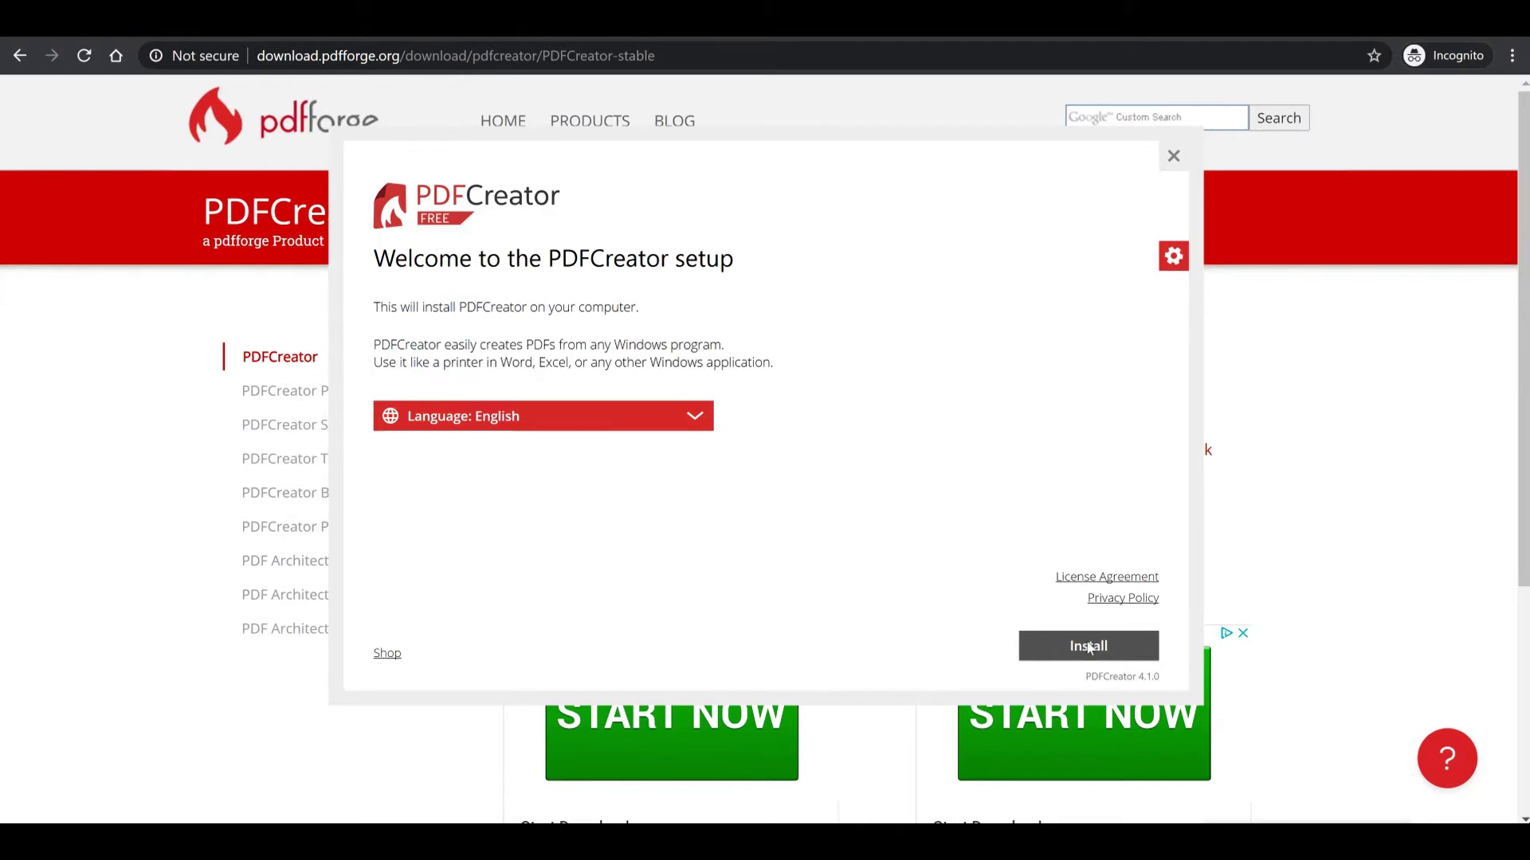
left_click(1089, 647)
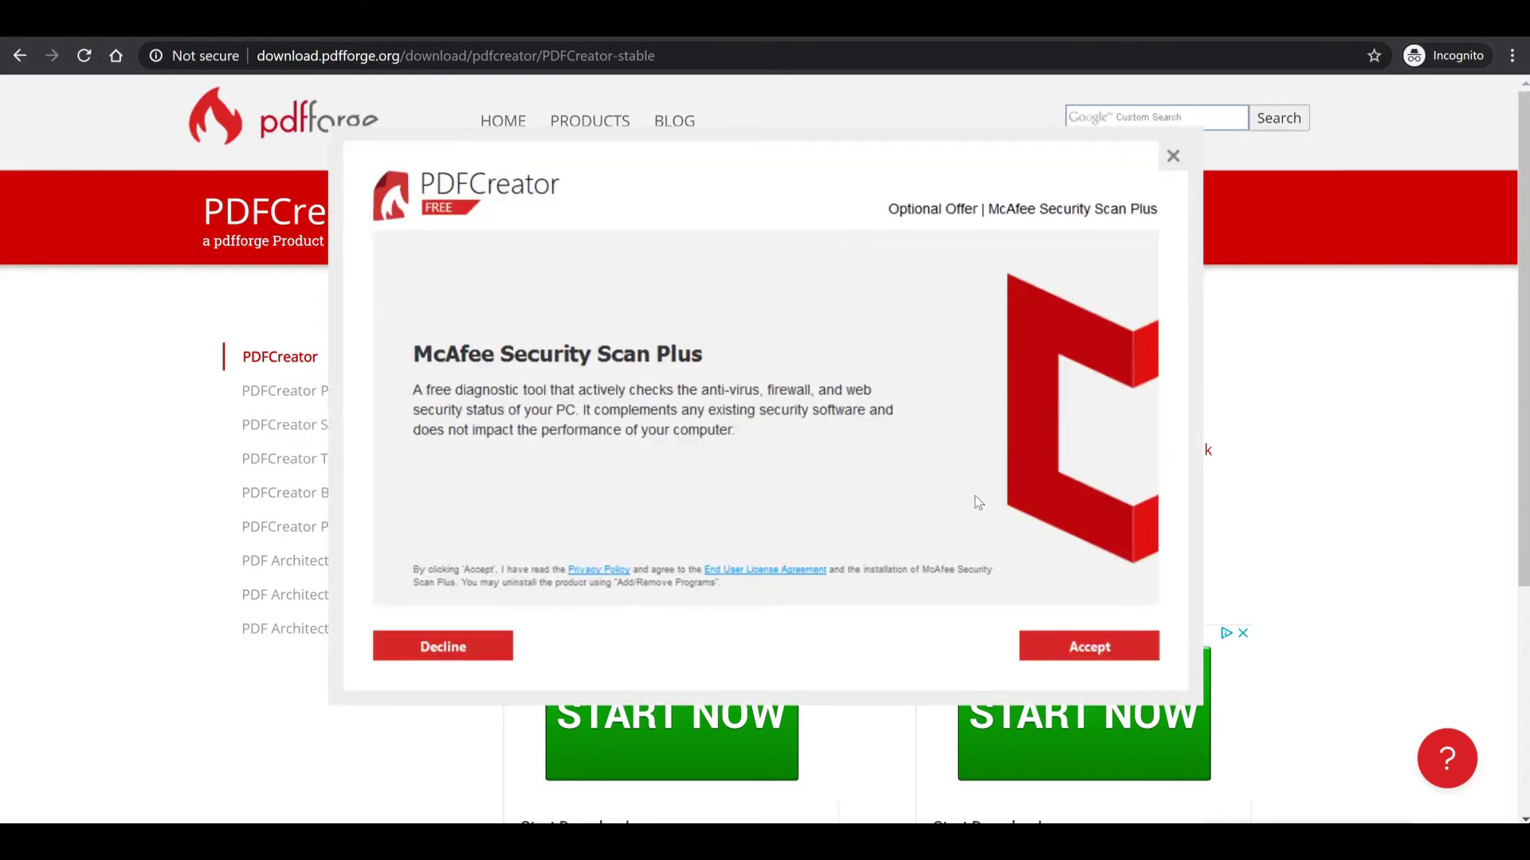
left_click(452, 650)
left_click(470, 649)
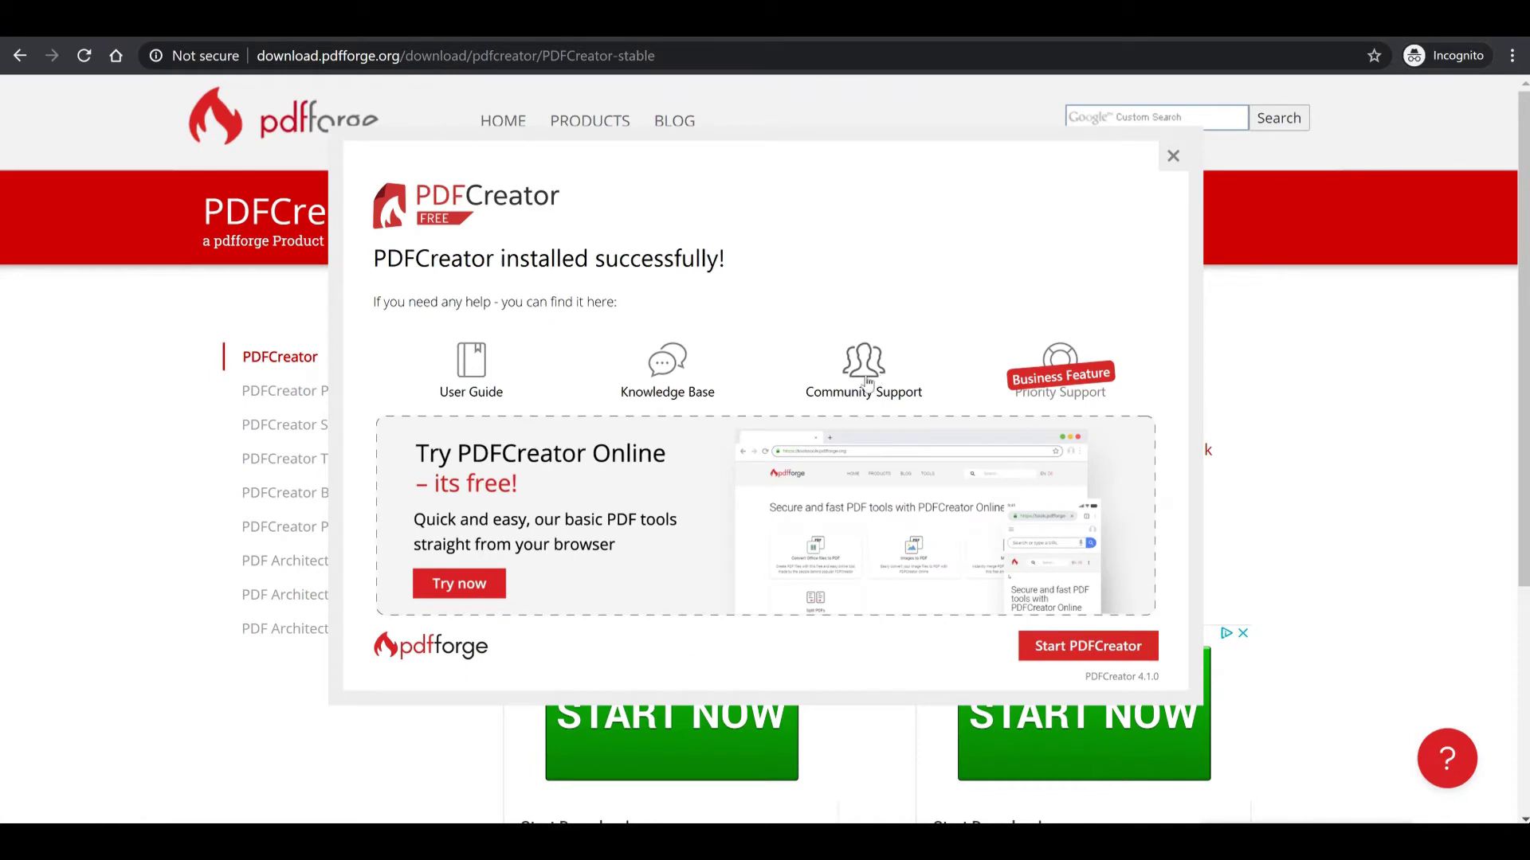
left_click(1068, 656)
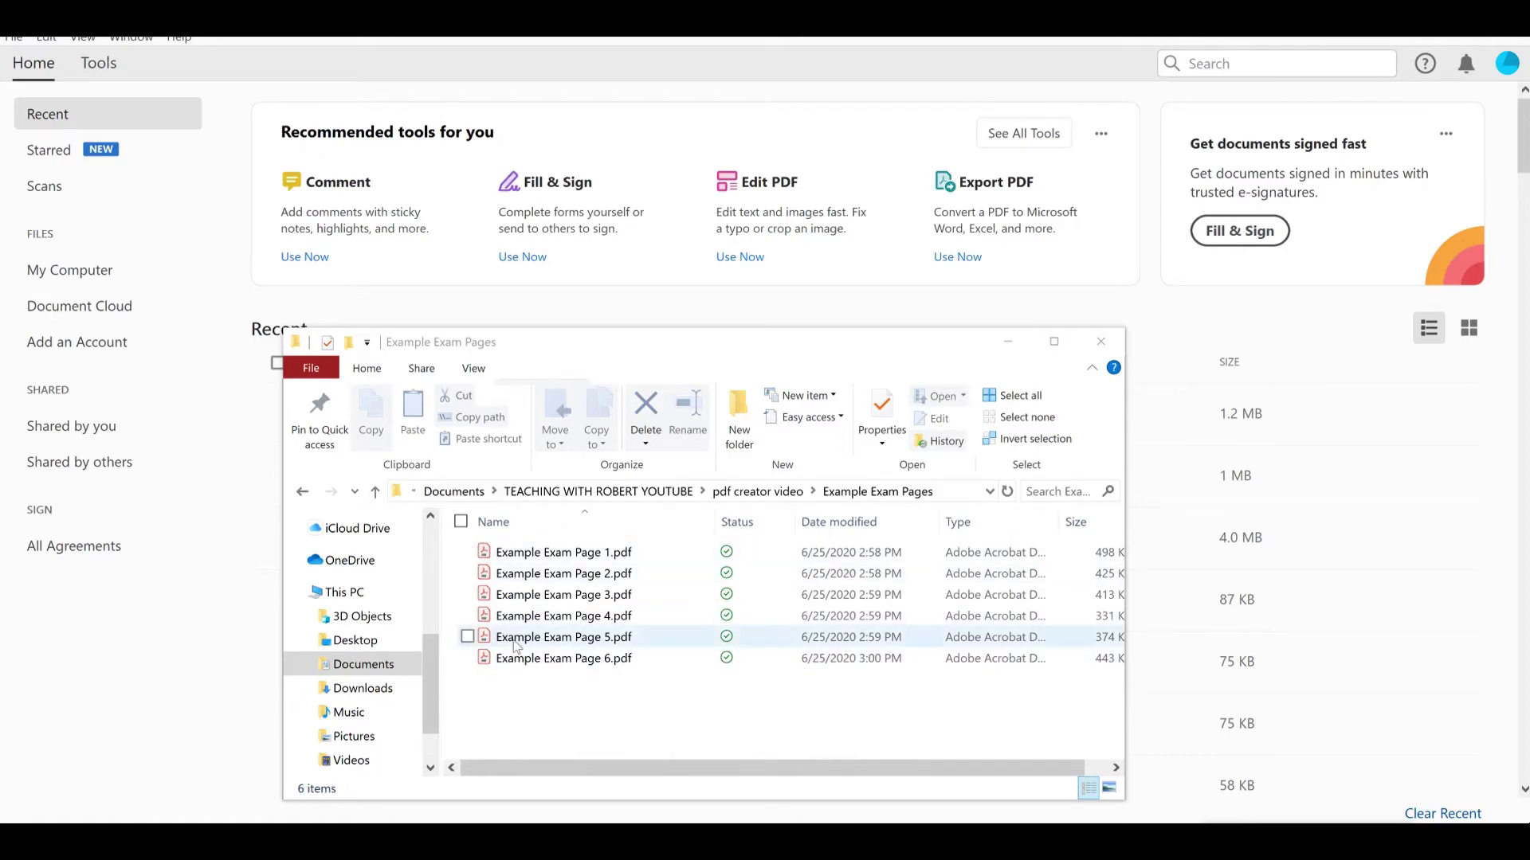
- Open Example Exam Page 1.pdf in Acrobat Reader and scroll through the page
left_click(510, 552)
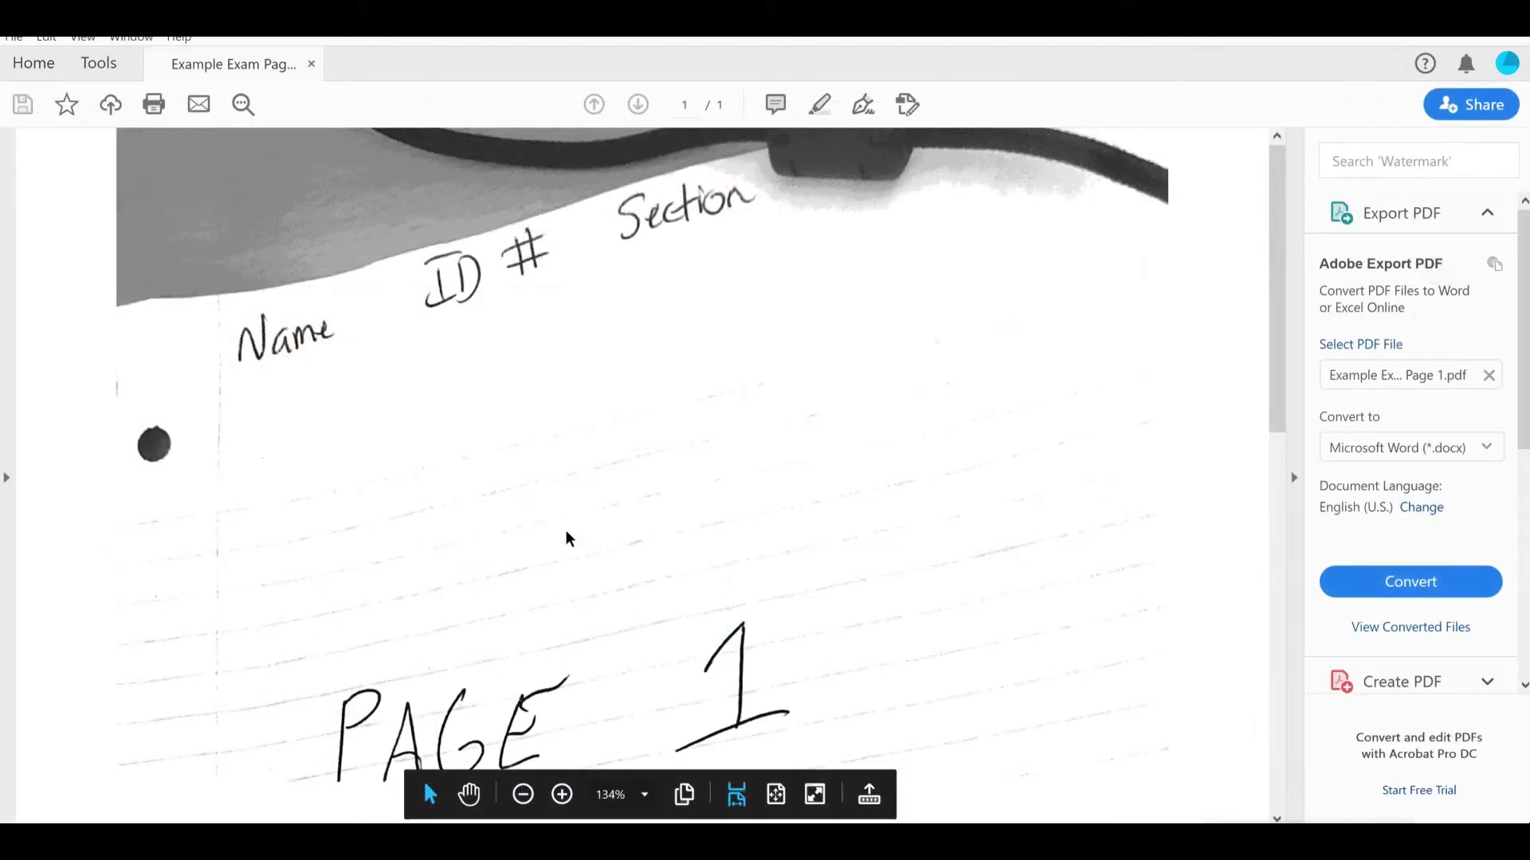
scroll(679, 510, "down", 5)
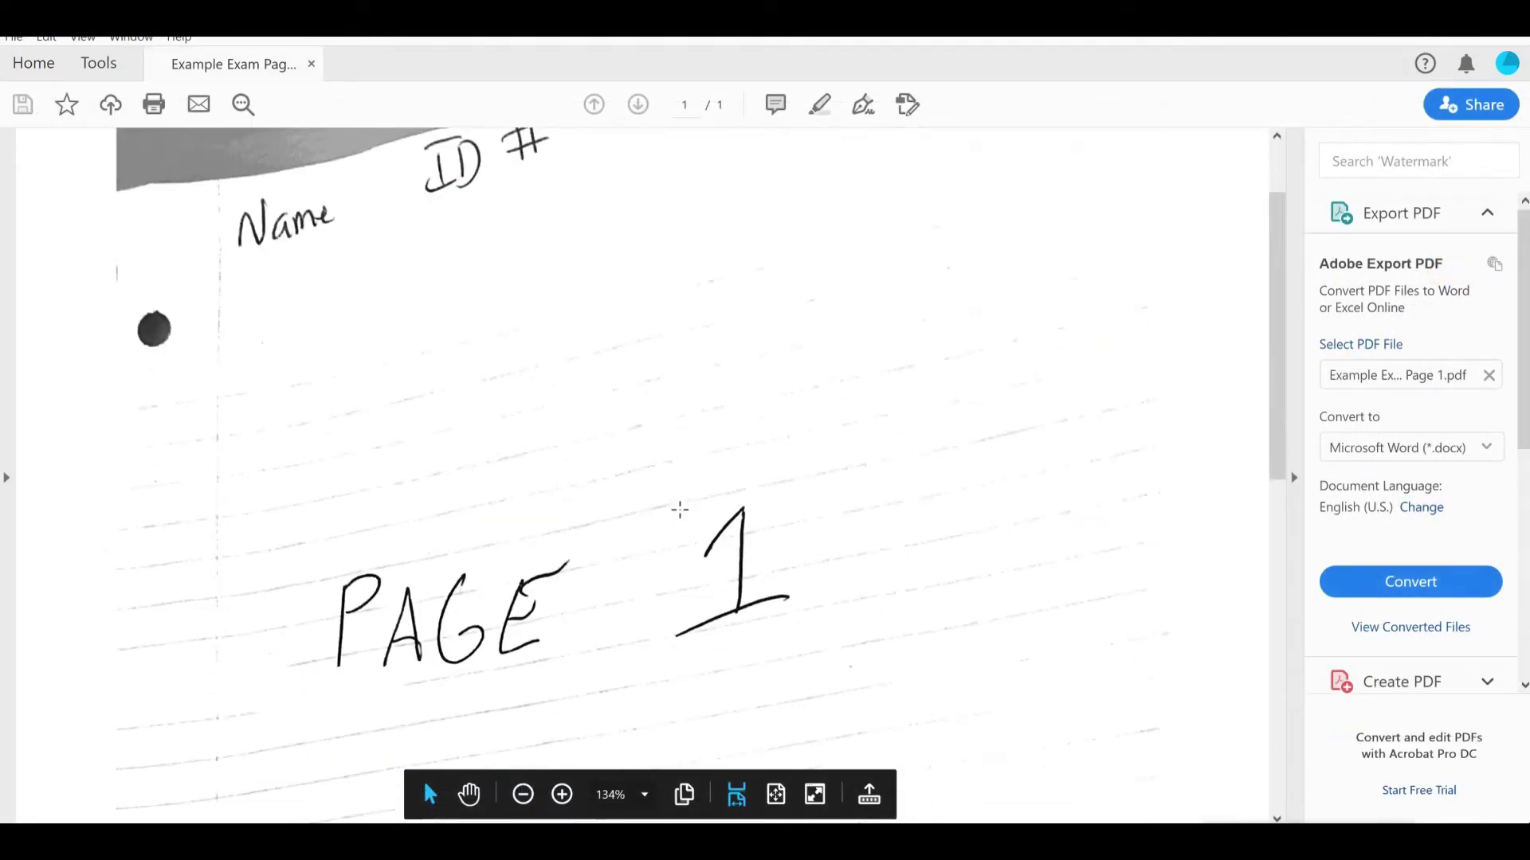
scroll(680, 510, "down", 7)
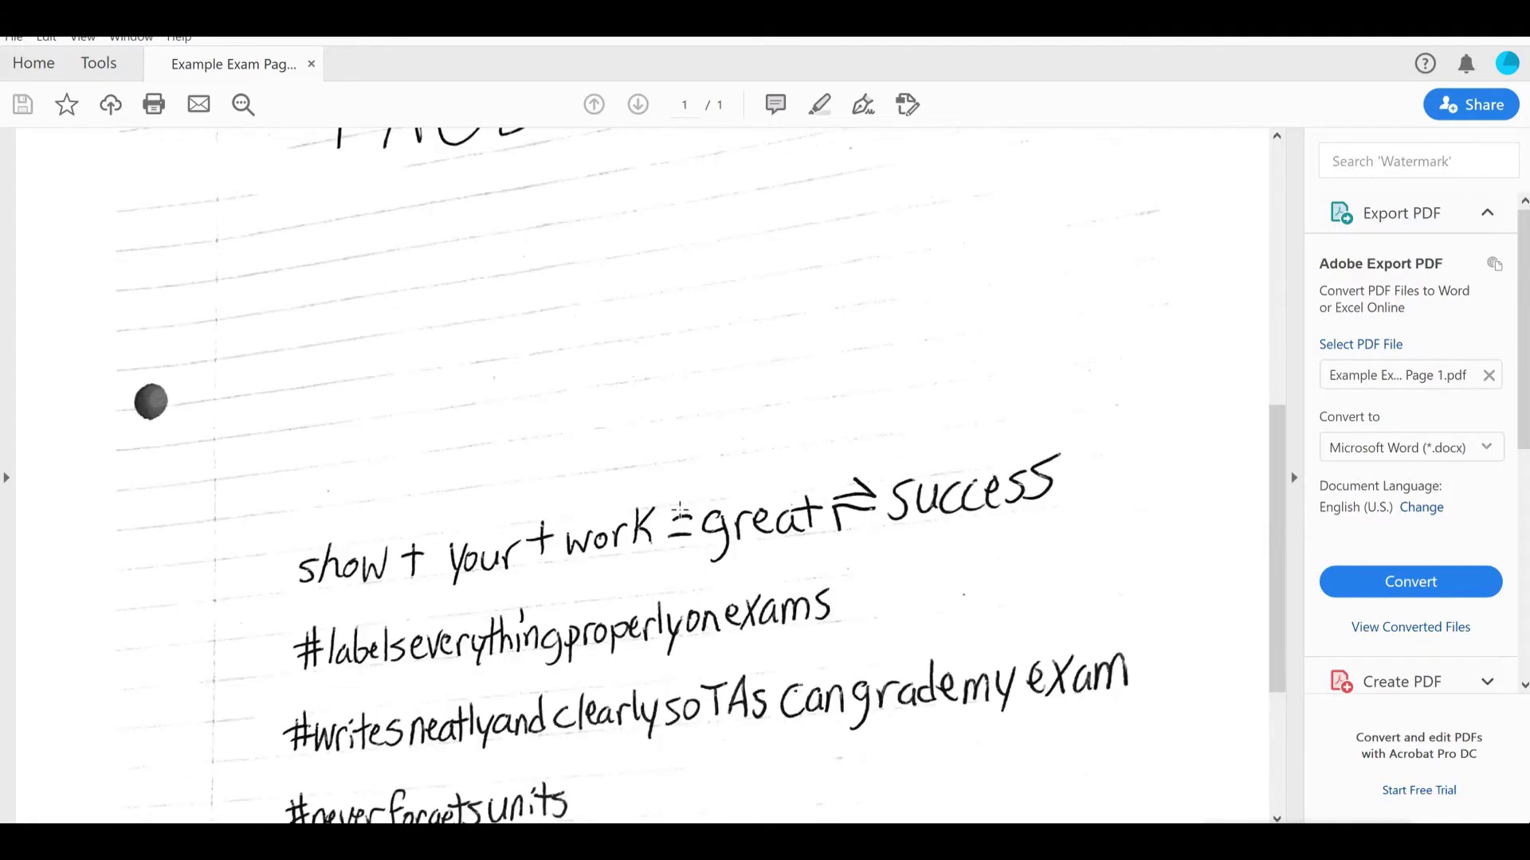
scroll(680, 510, "up", 3)
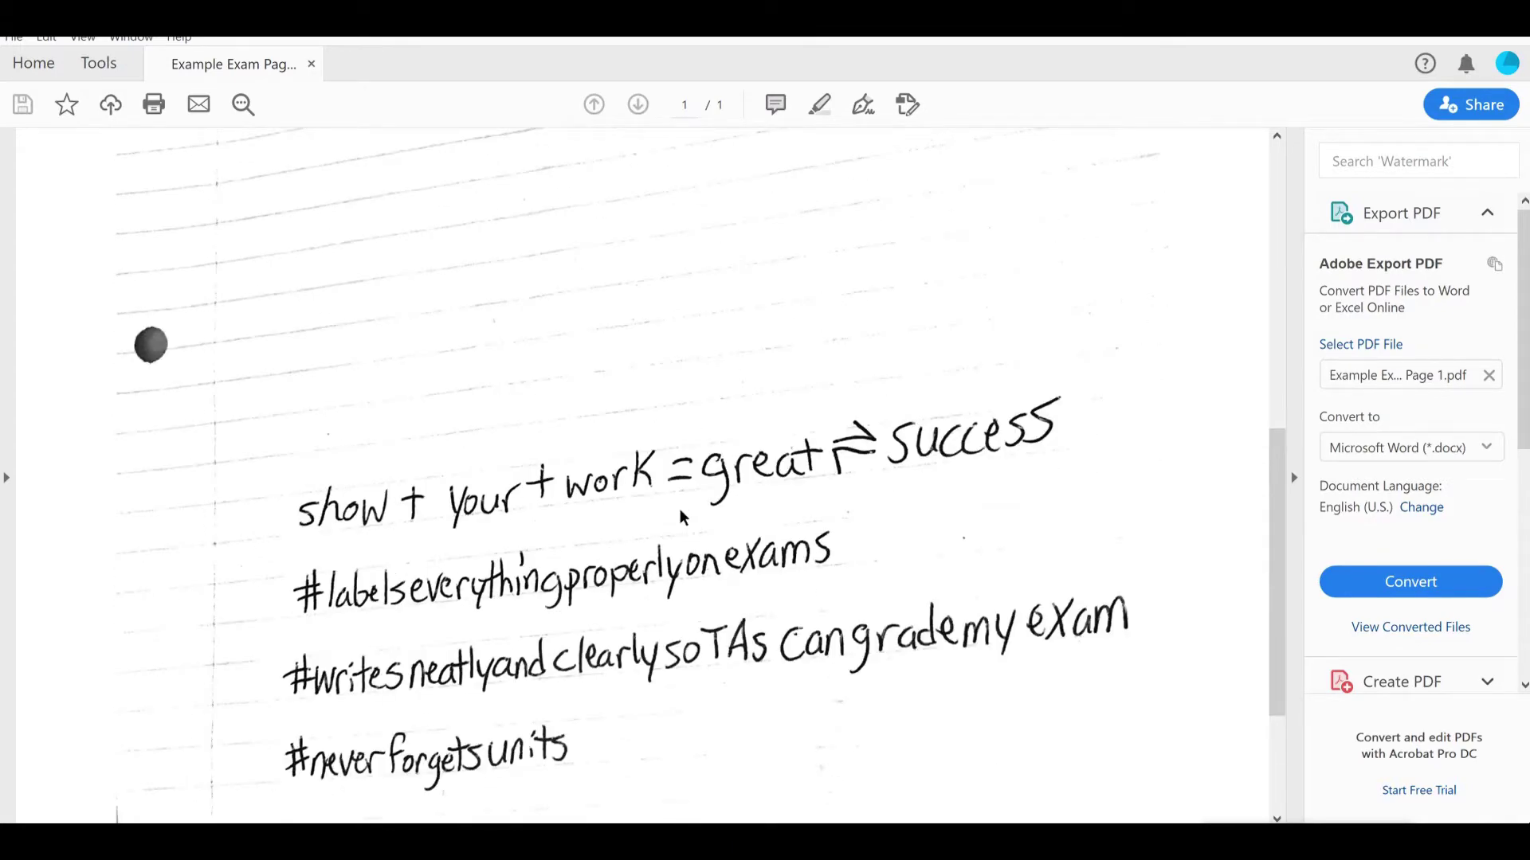
- Print Example Exam Page 1 with PDFCreator selected as the printer
key("ctrl+p")
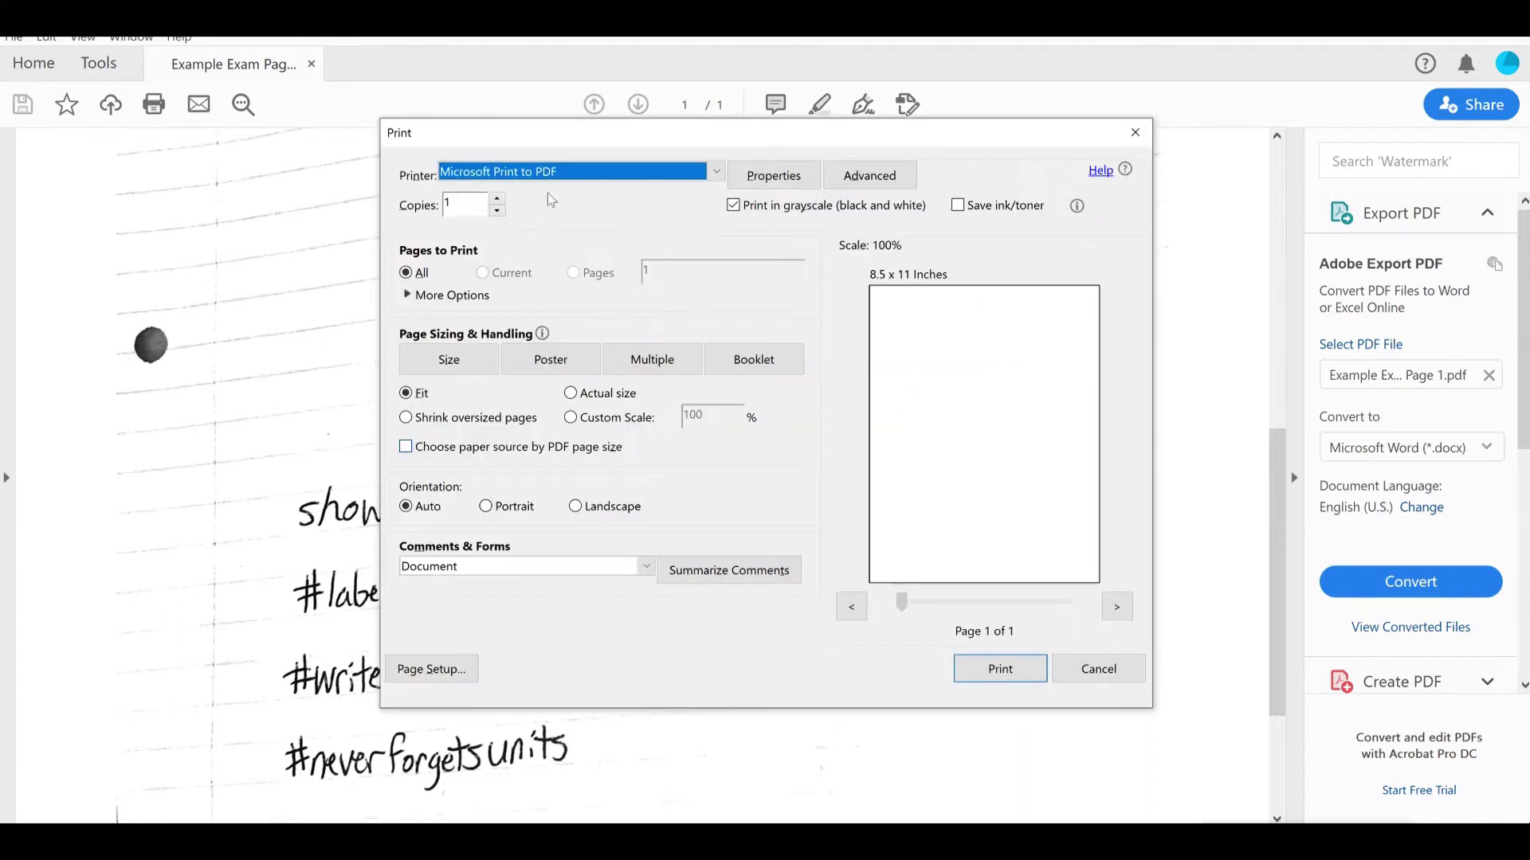
left_click(552, 184)
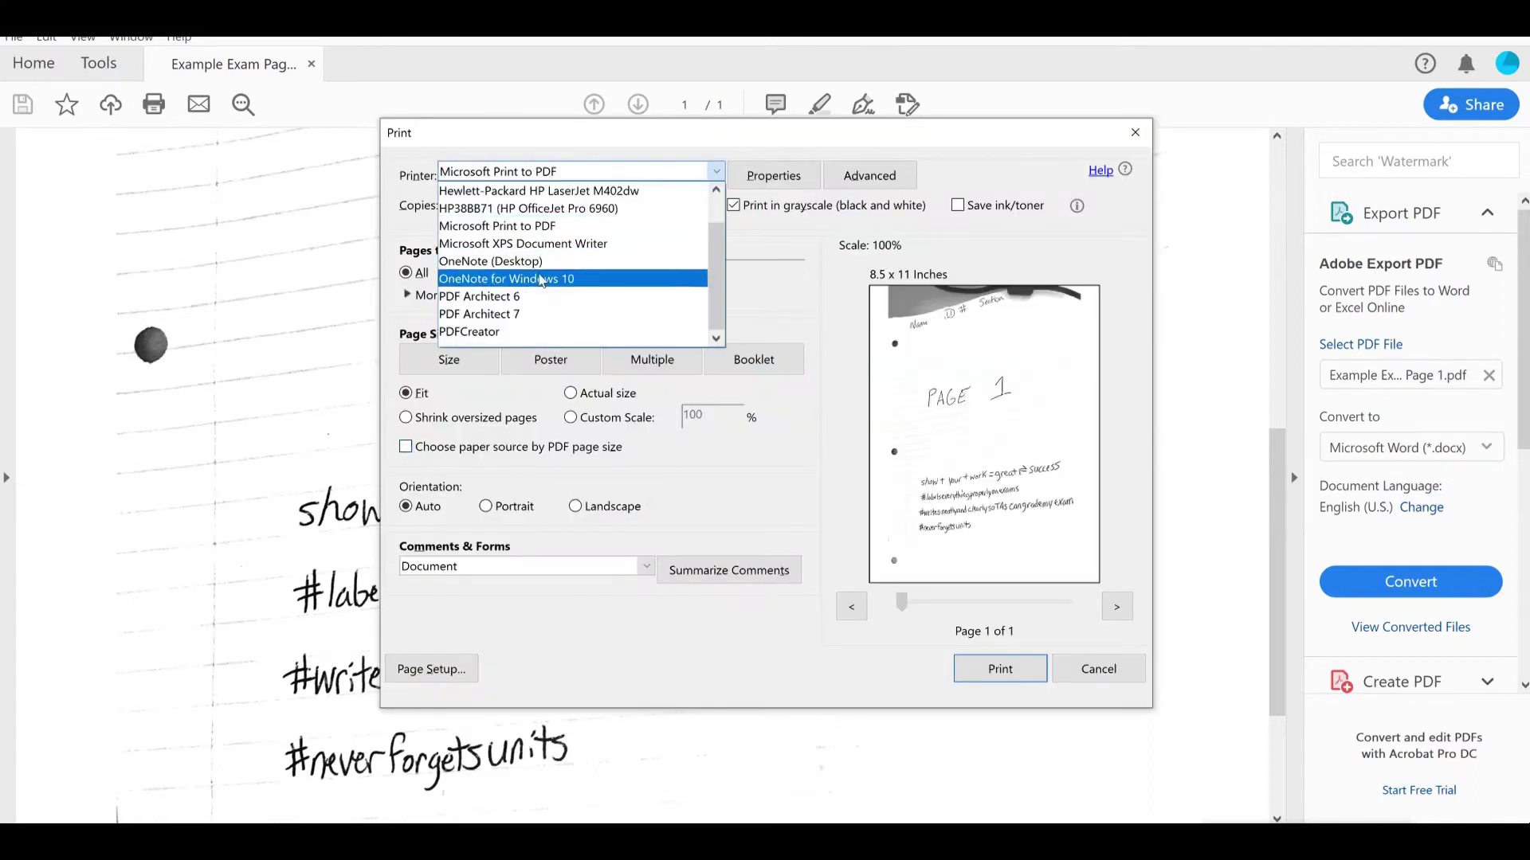
left_click(510, 331)
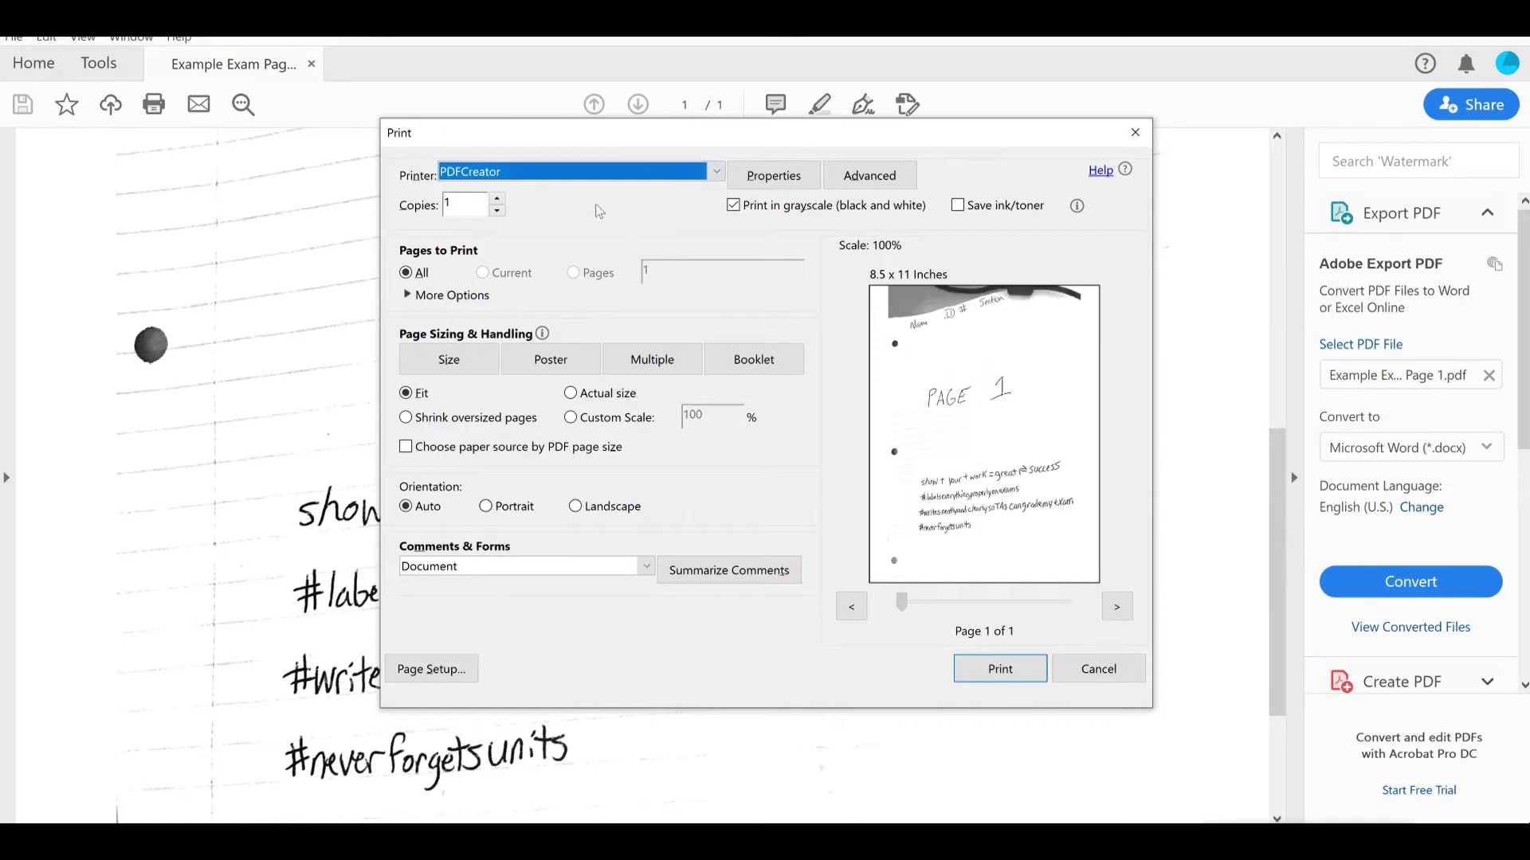
left_click(997, 666)
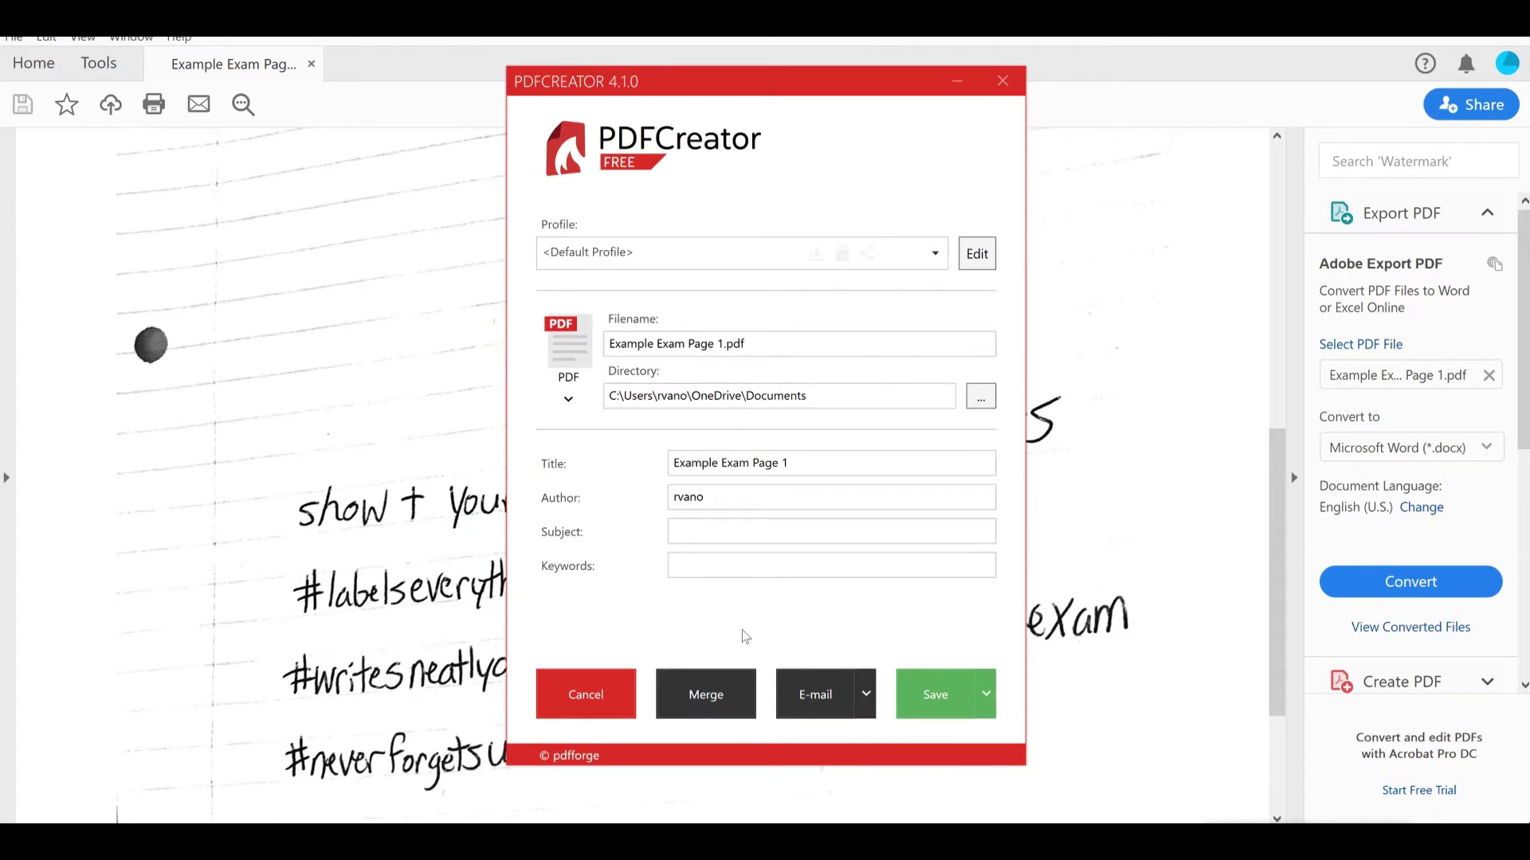
- Hold the page 1 job for merging and return to the Example Exam Pages folder
left_click(706, 696)
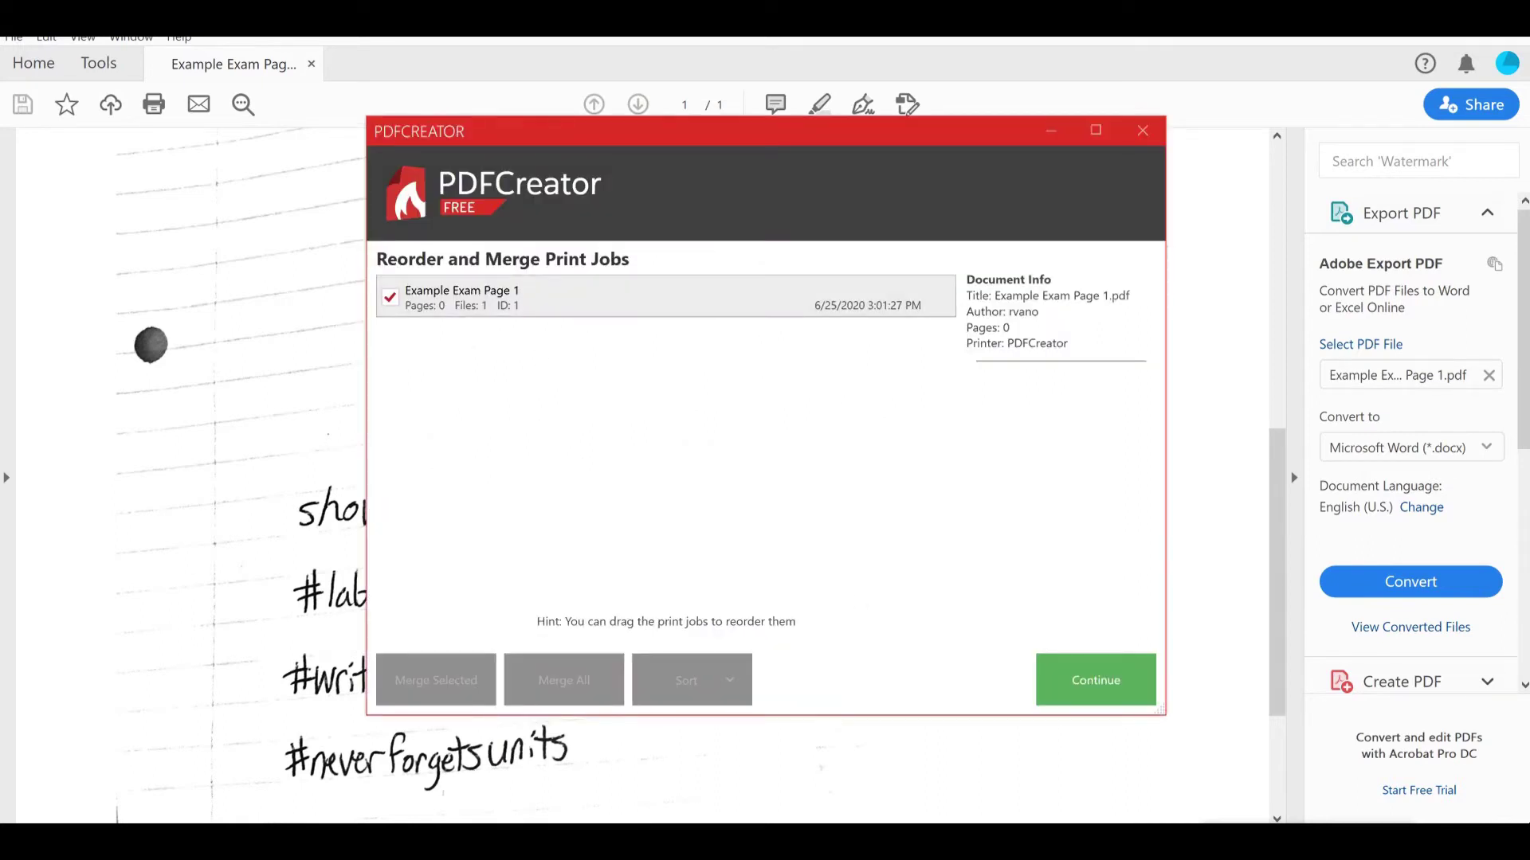
left_click(605, 843)
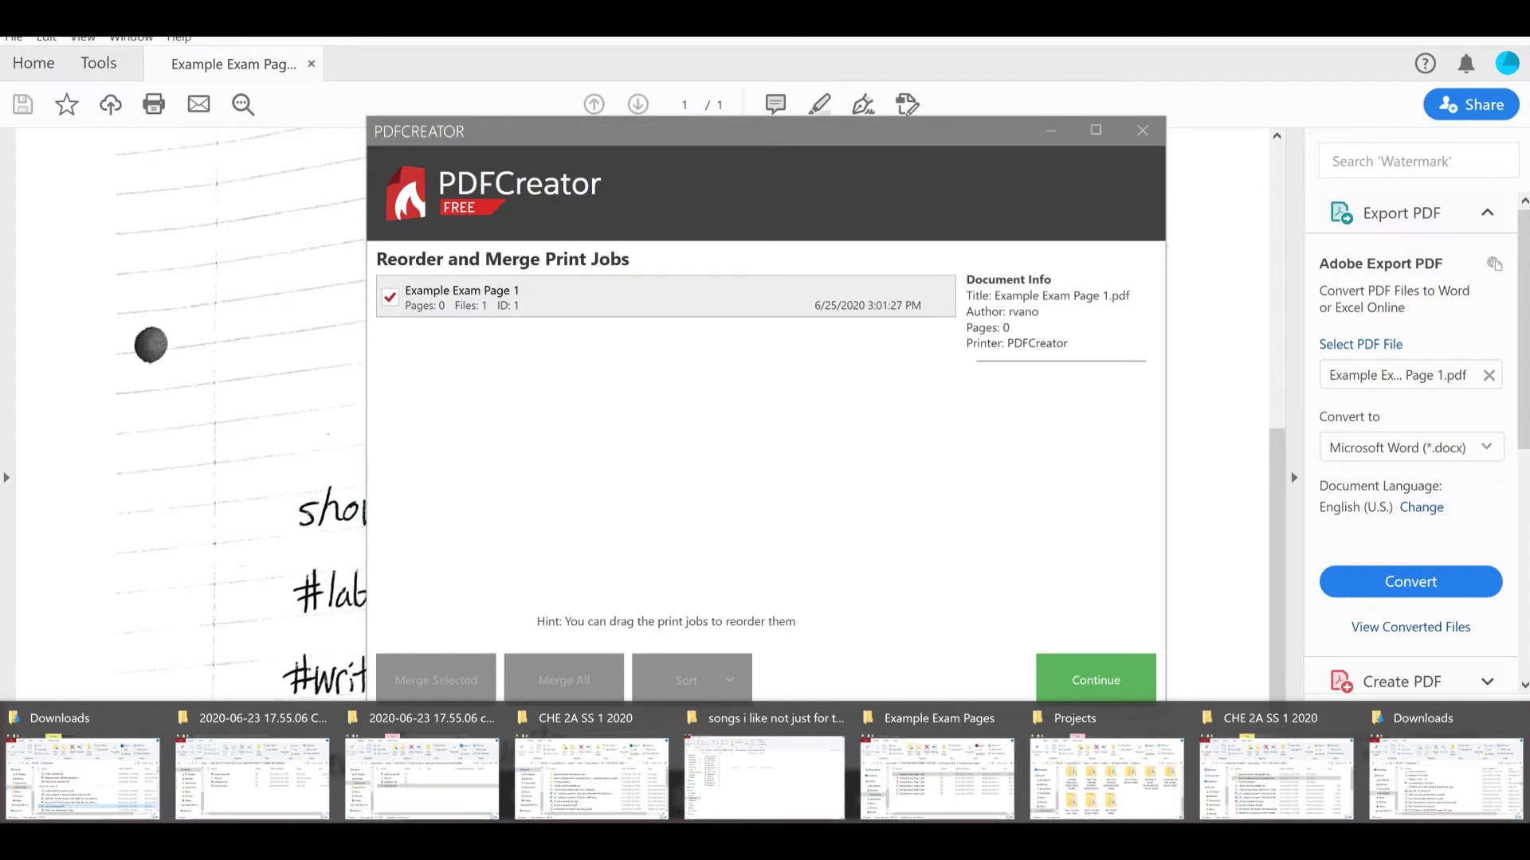
left_click(937, 777)
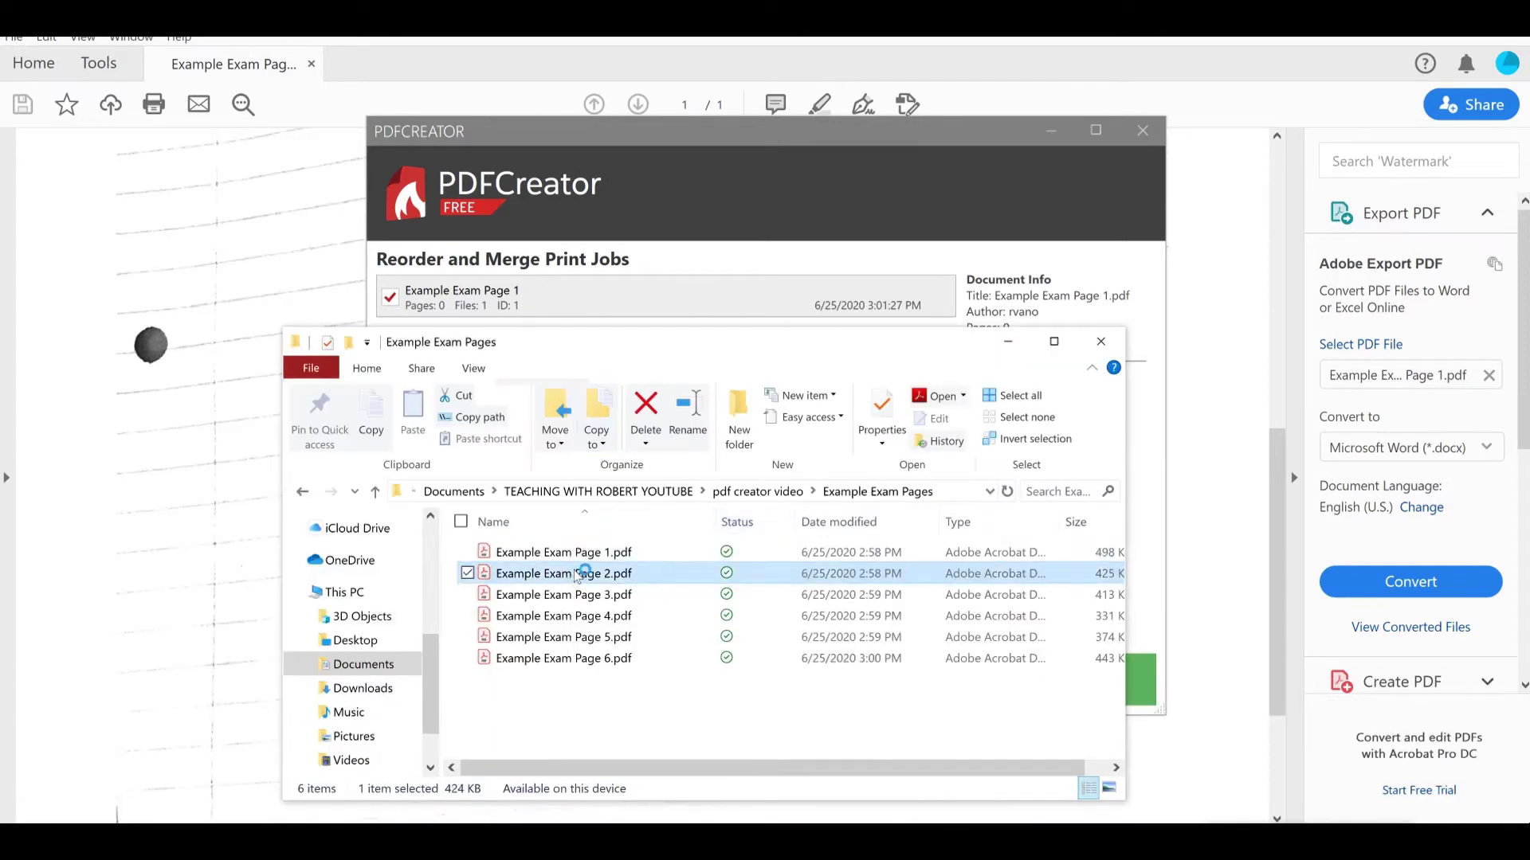
- Open Example Exam Page 2.pdf and print it to PDFCreator
key("alt+Tab")
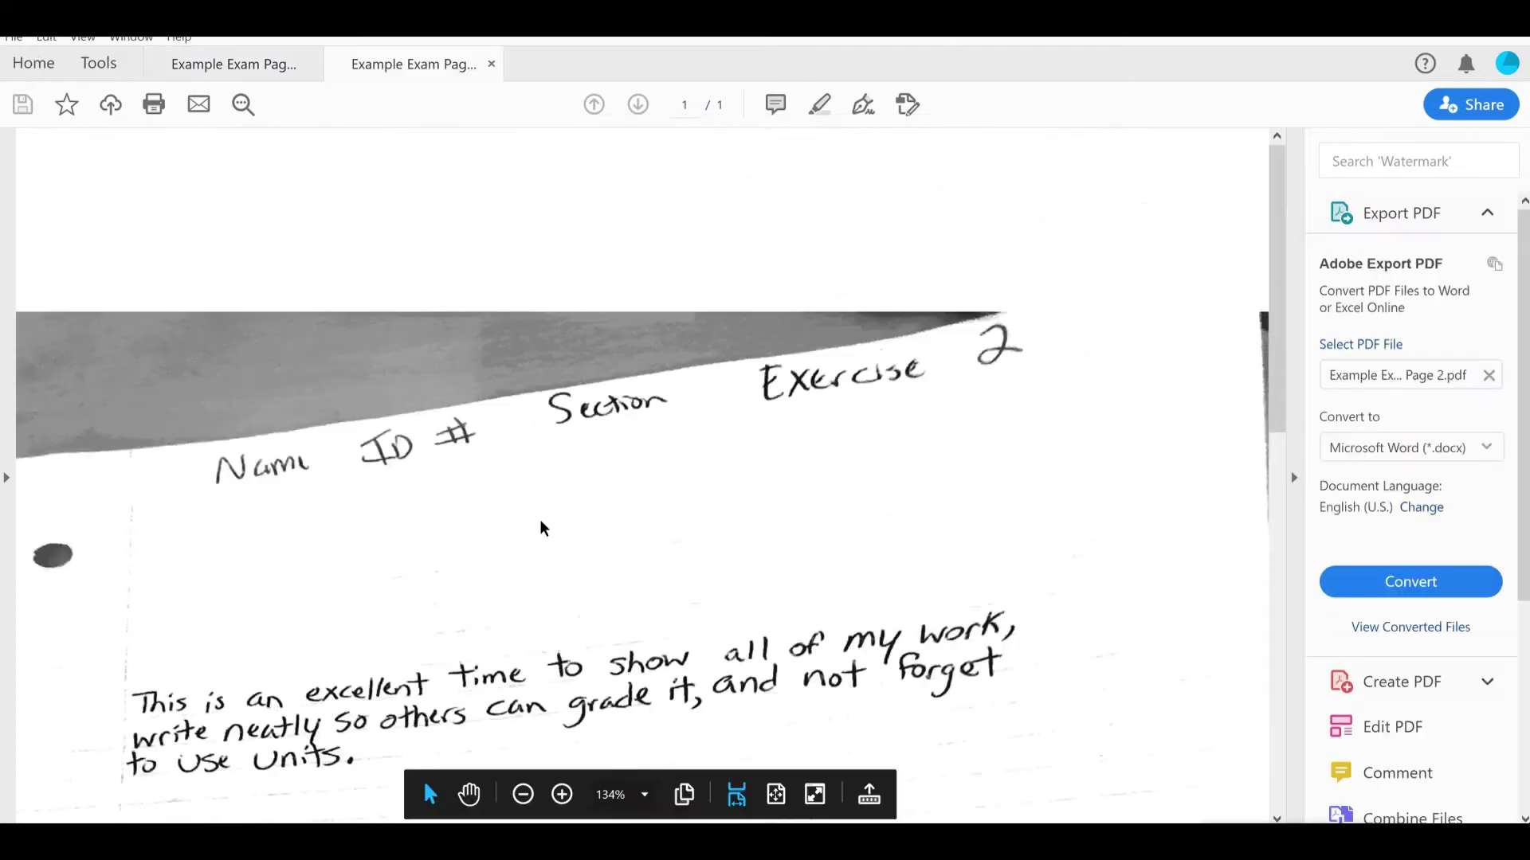
key("ctrl+p")
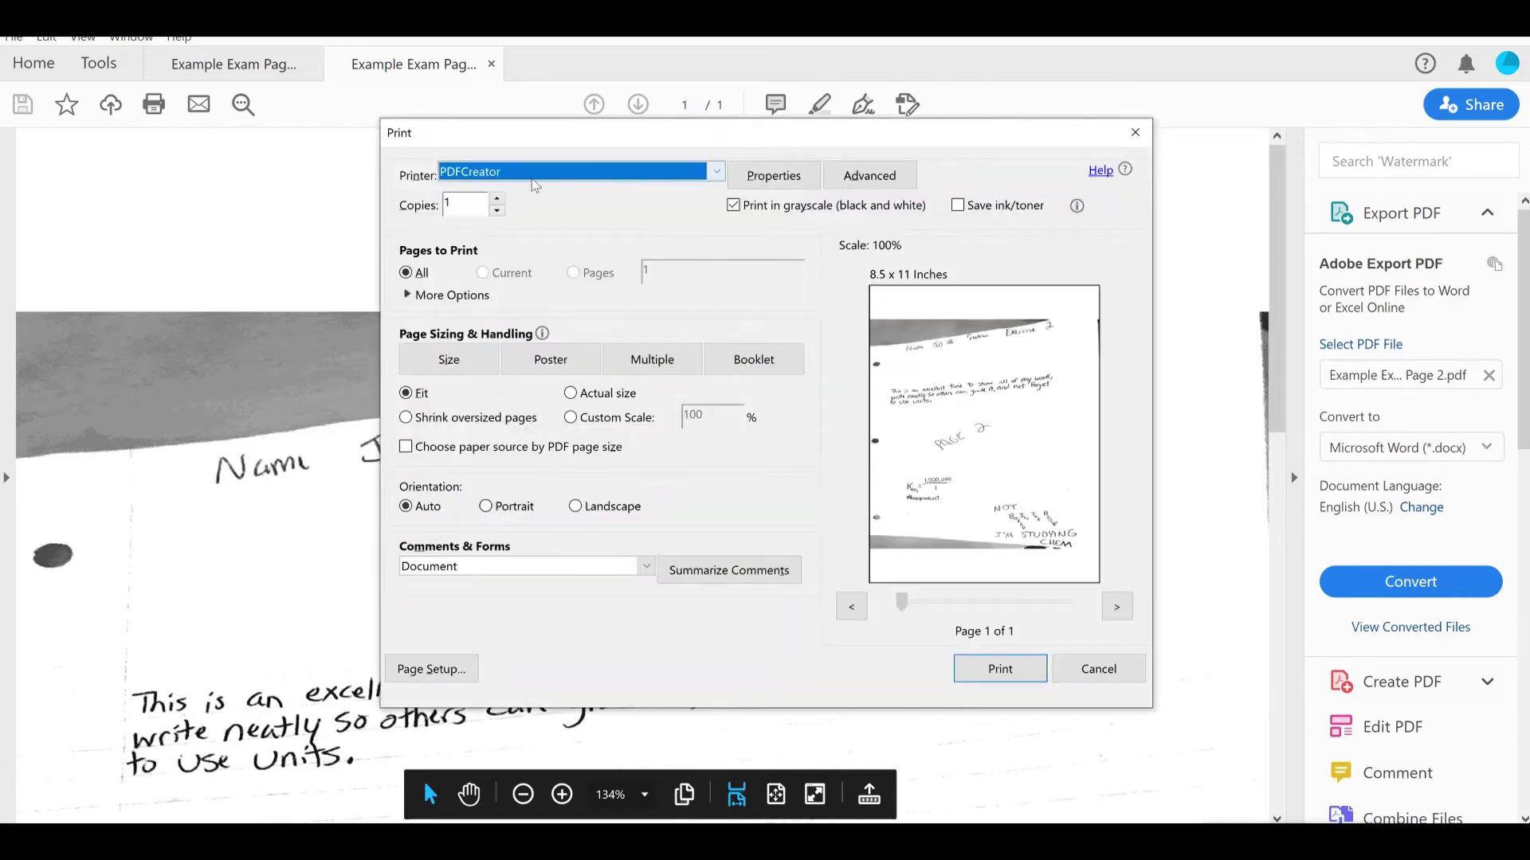
left_click(1001, 669)
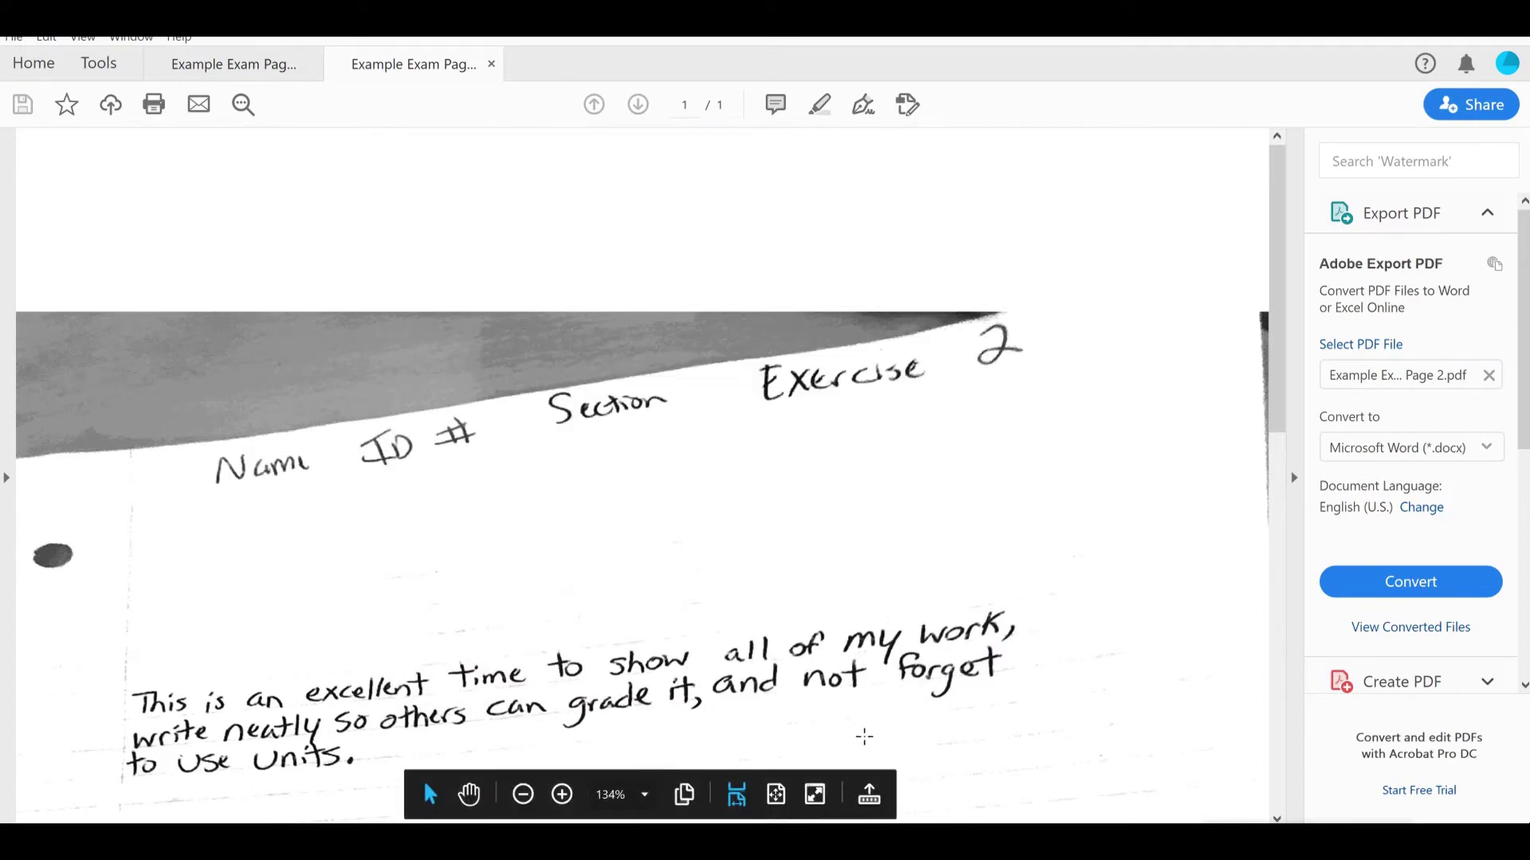
- Open Example Exam Page 3.pdf from the folder, look it over, and print it to PDFCreator
mouse_move(183, 841)
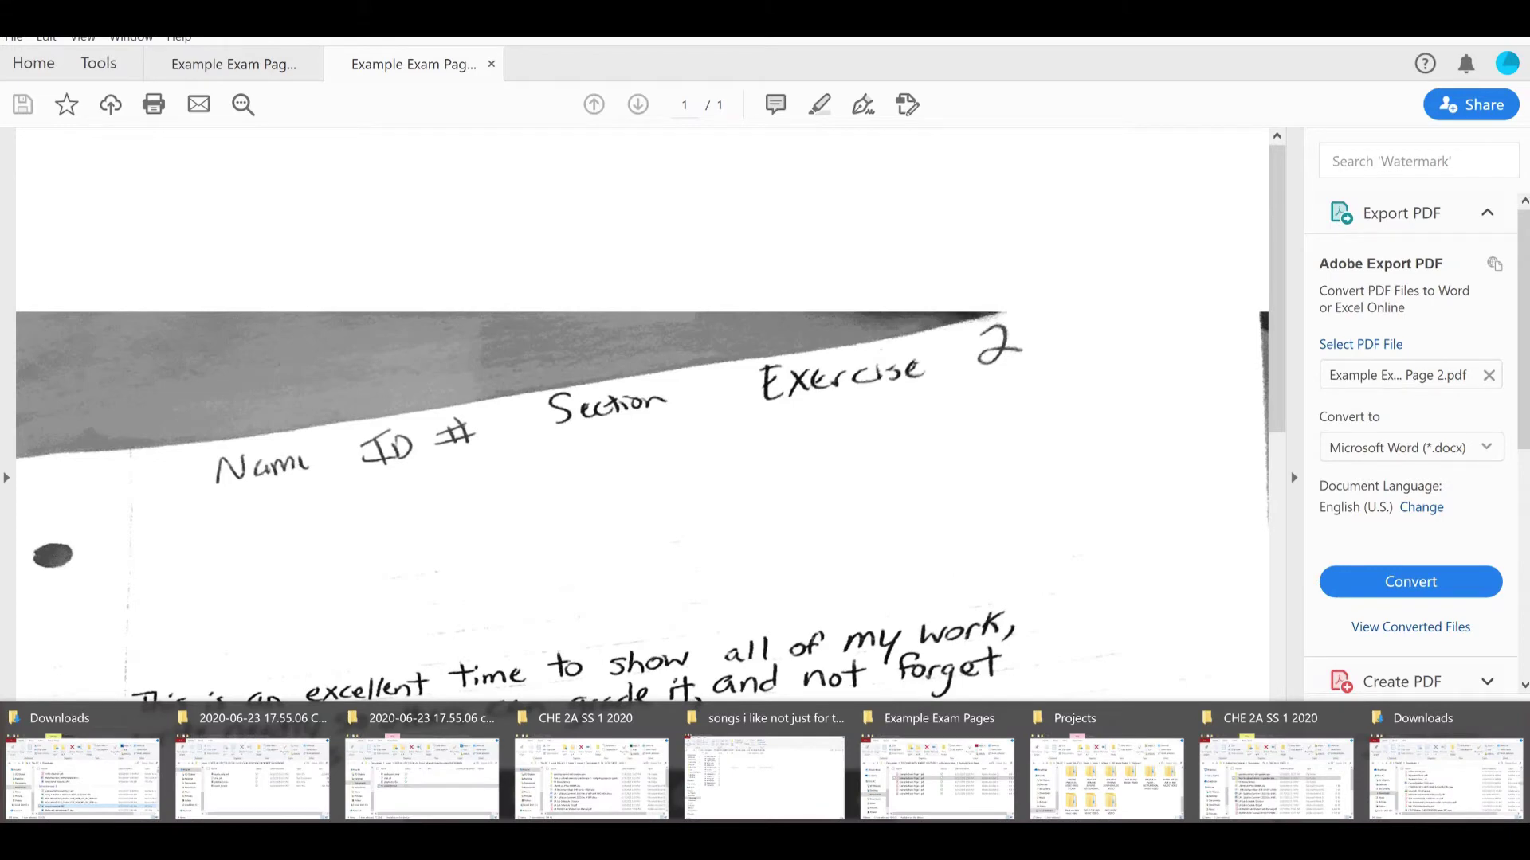
left_click(934, 745)
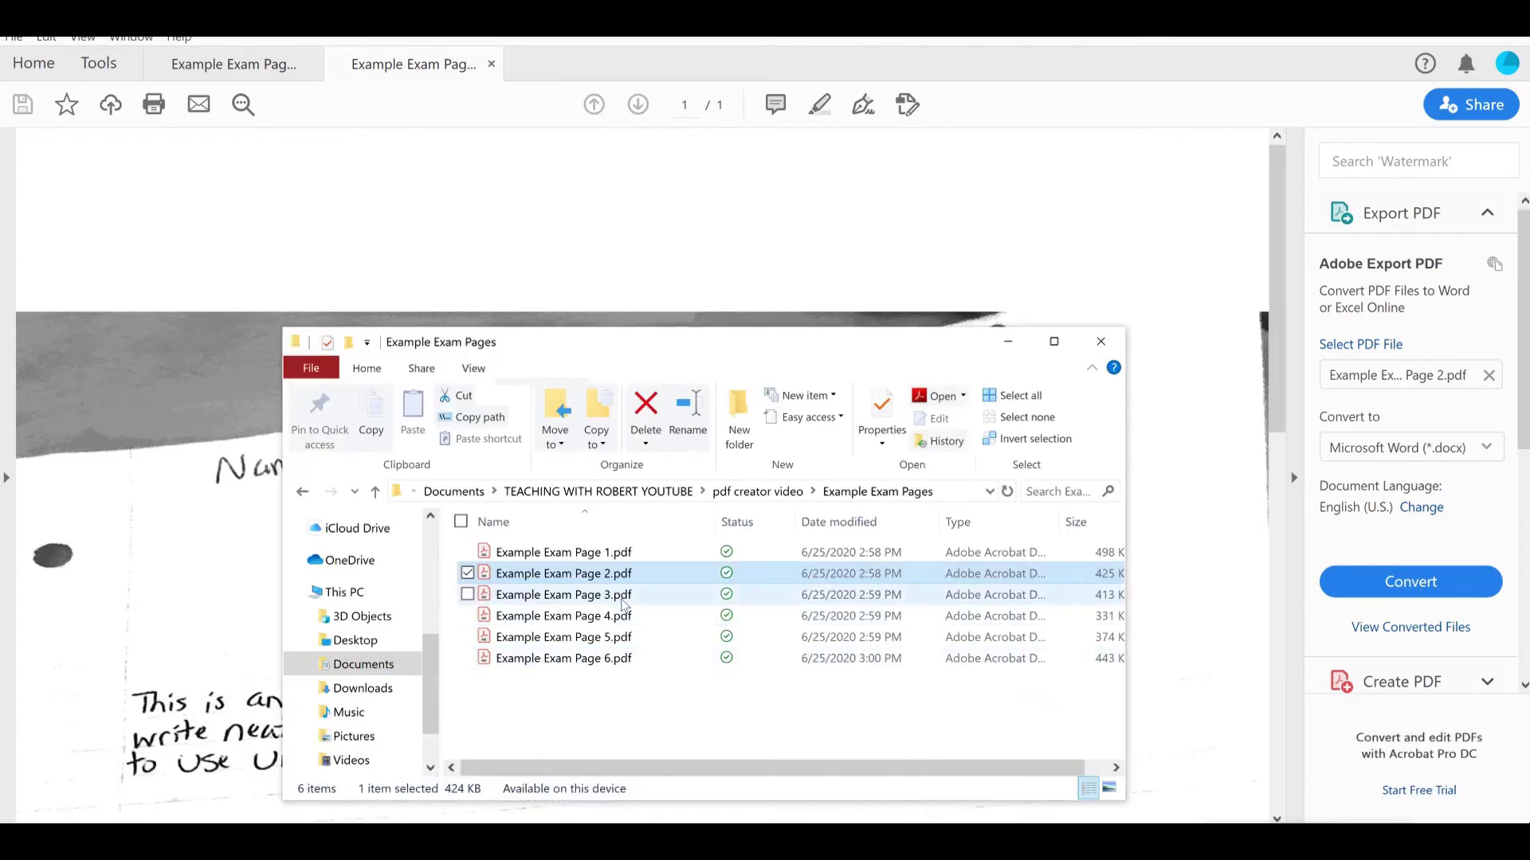
left_click(624, 599)
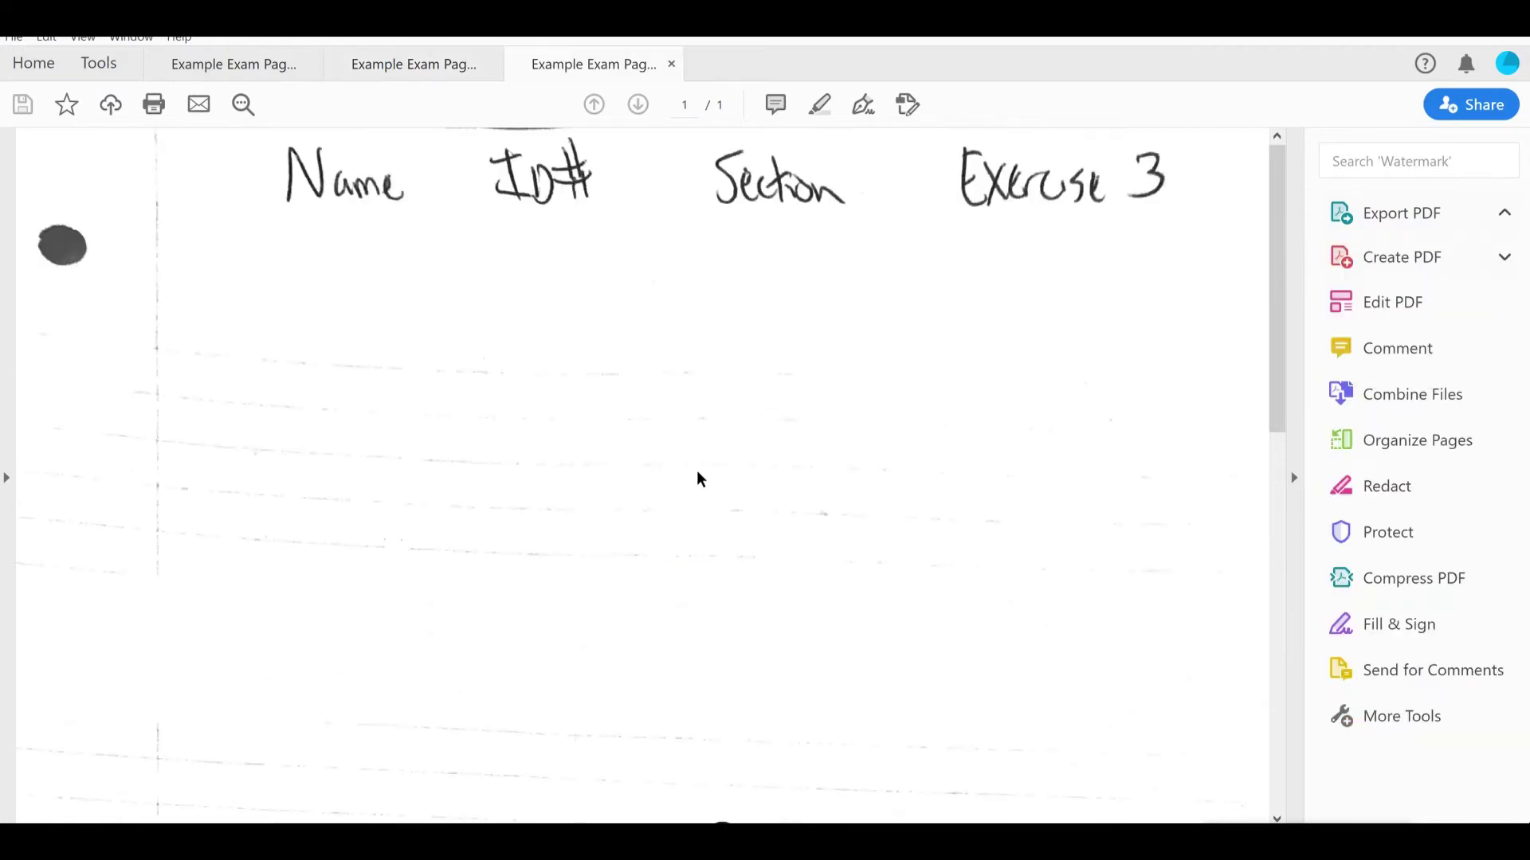
scroll(717, 518, "down", 5)
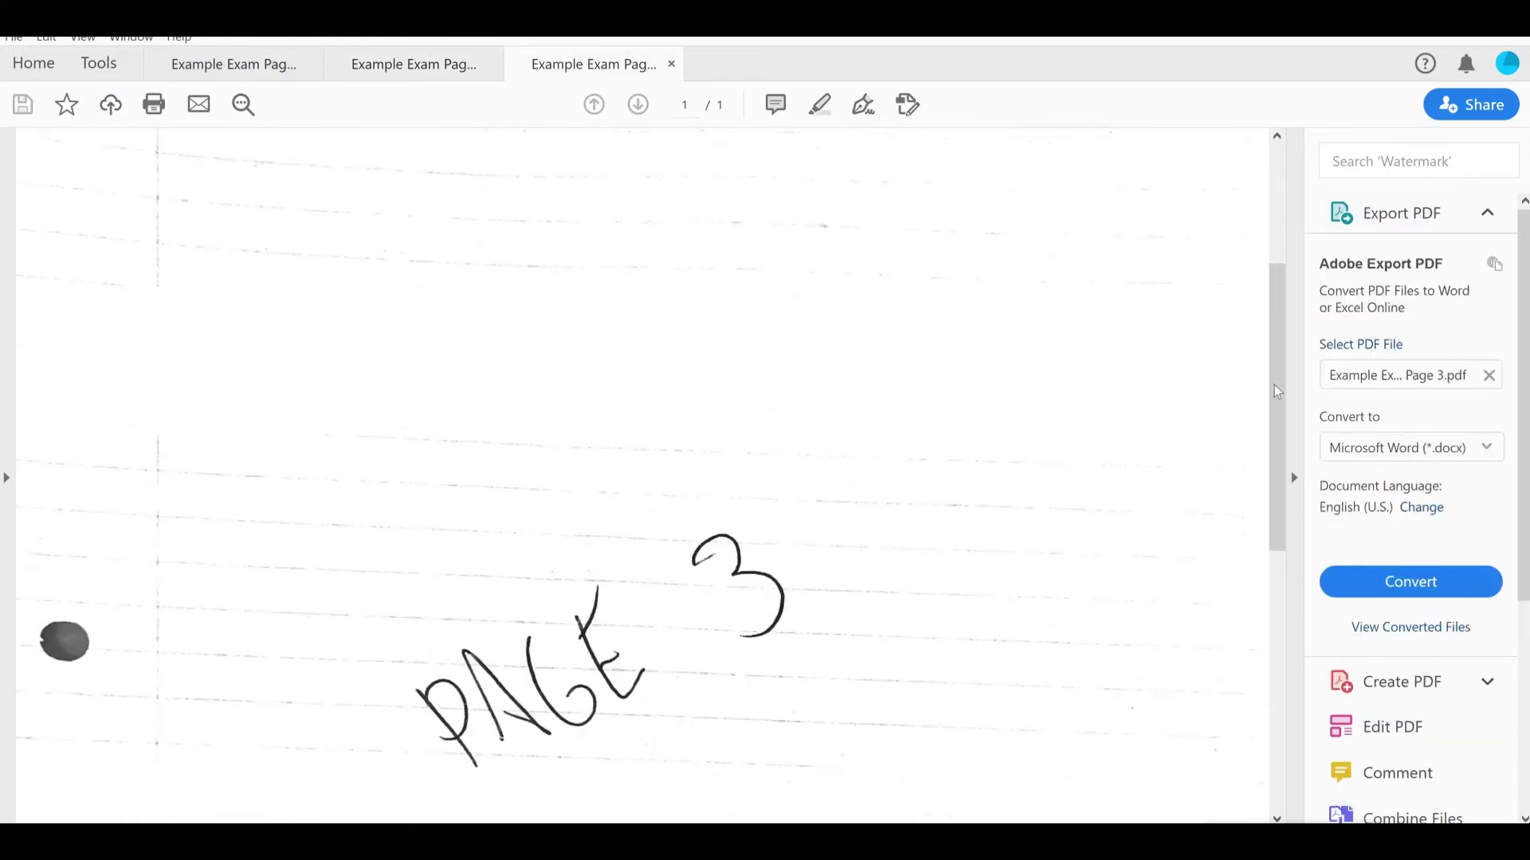
scroll(1275, 394, "down", 10)
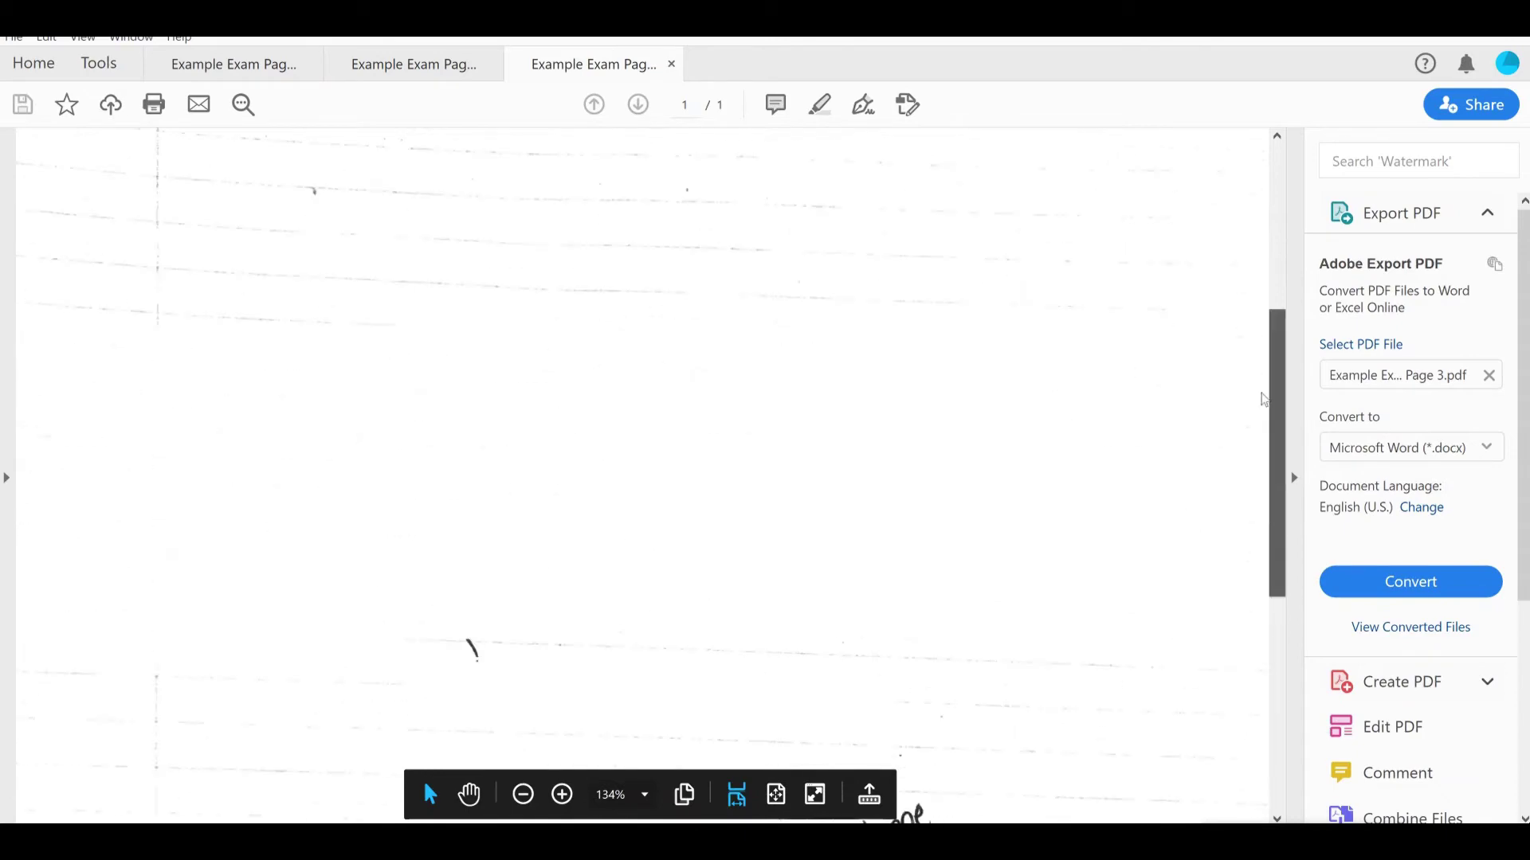
scroll(1263, 399, "up", 10)
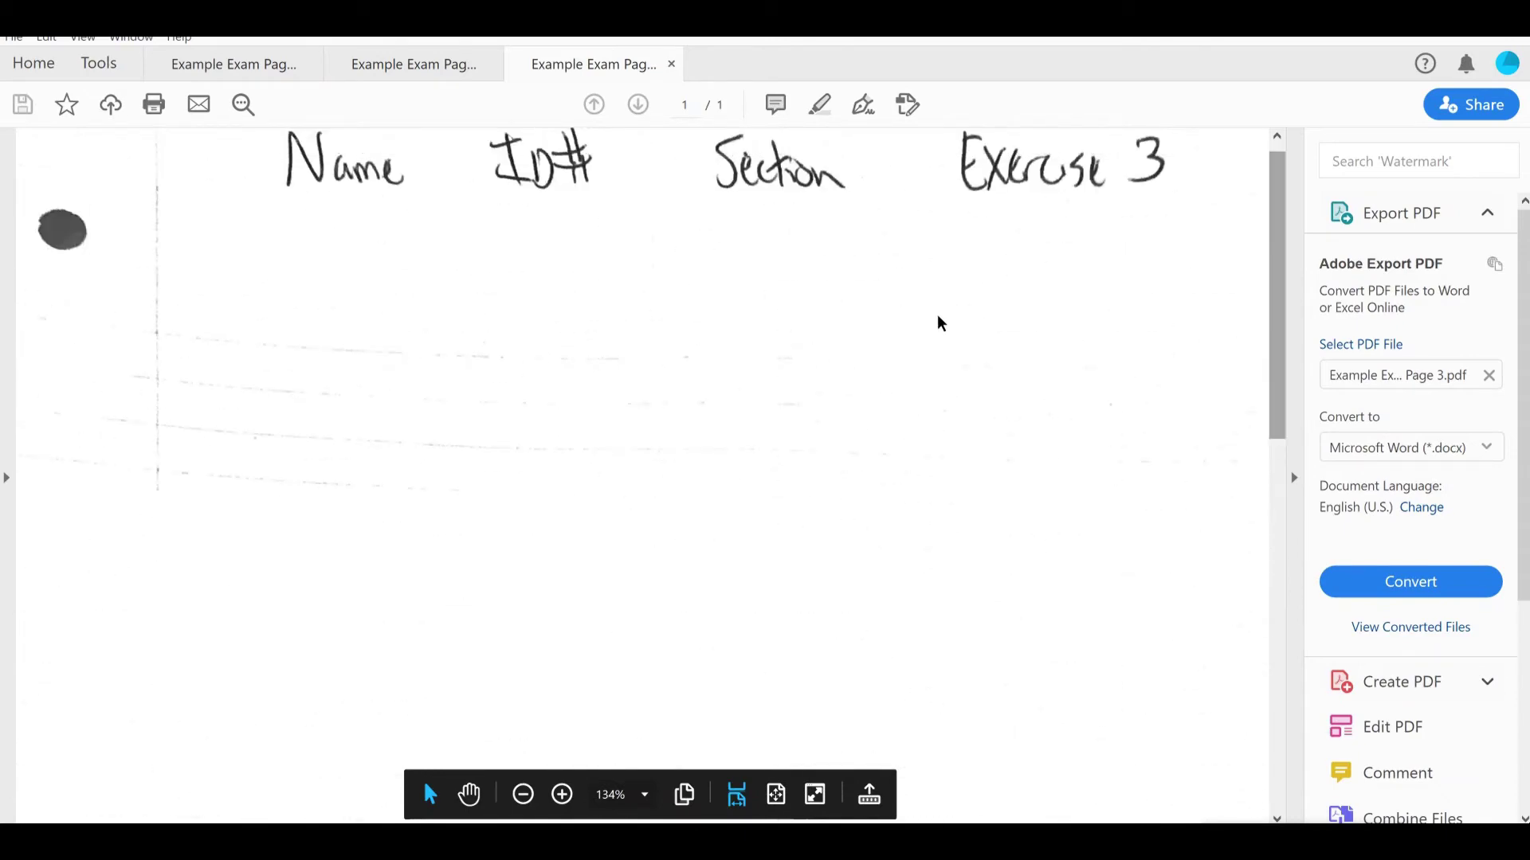
key("ctrl+p")
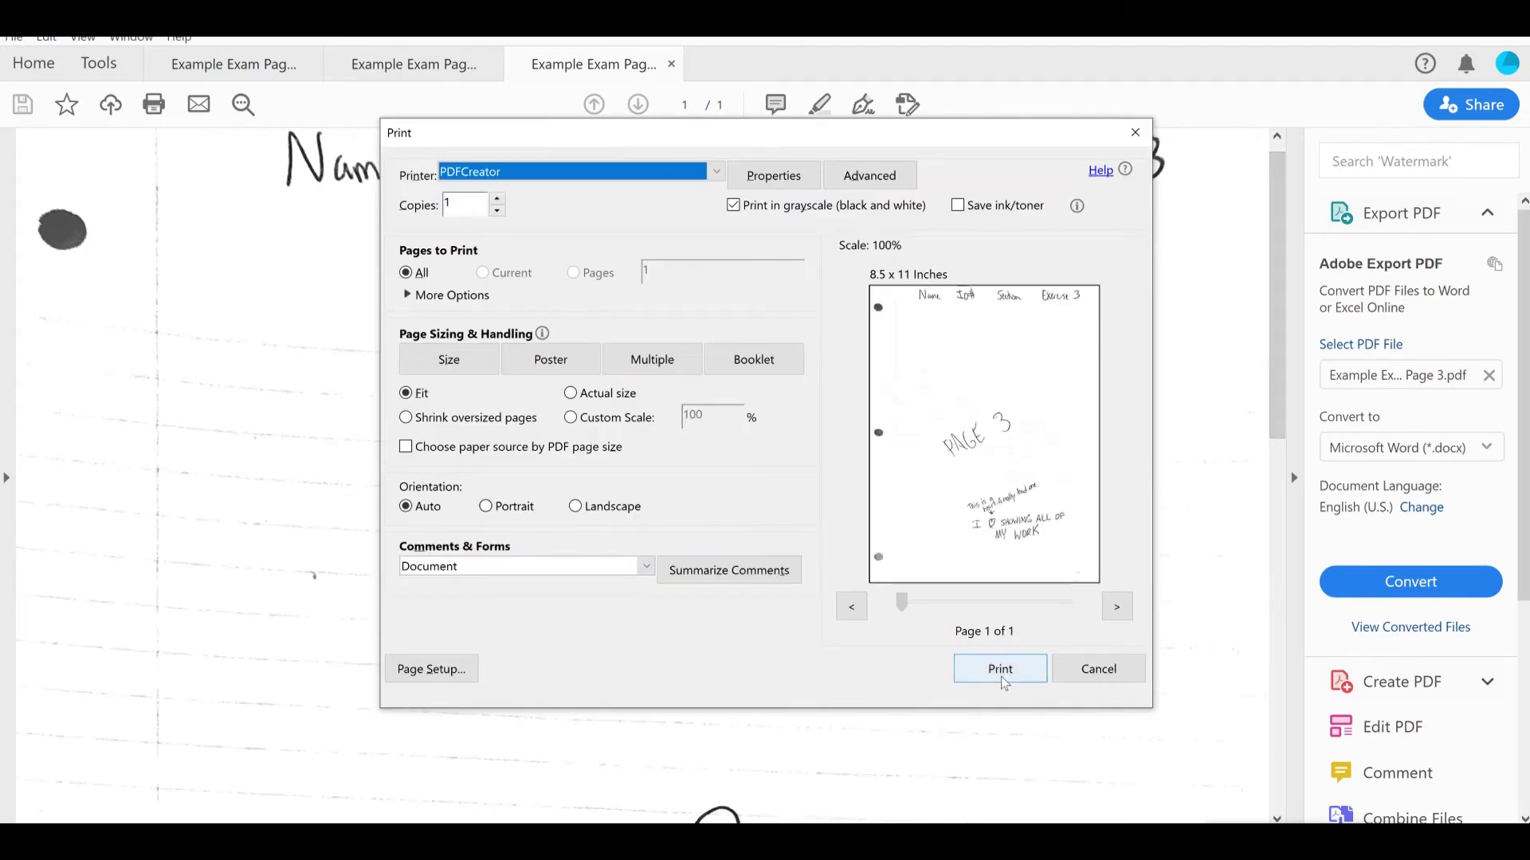
left_click(1000, 671)
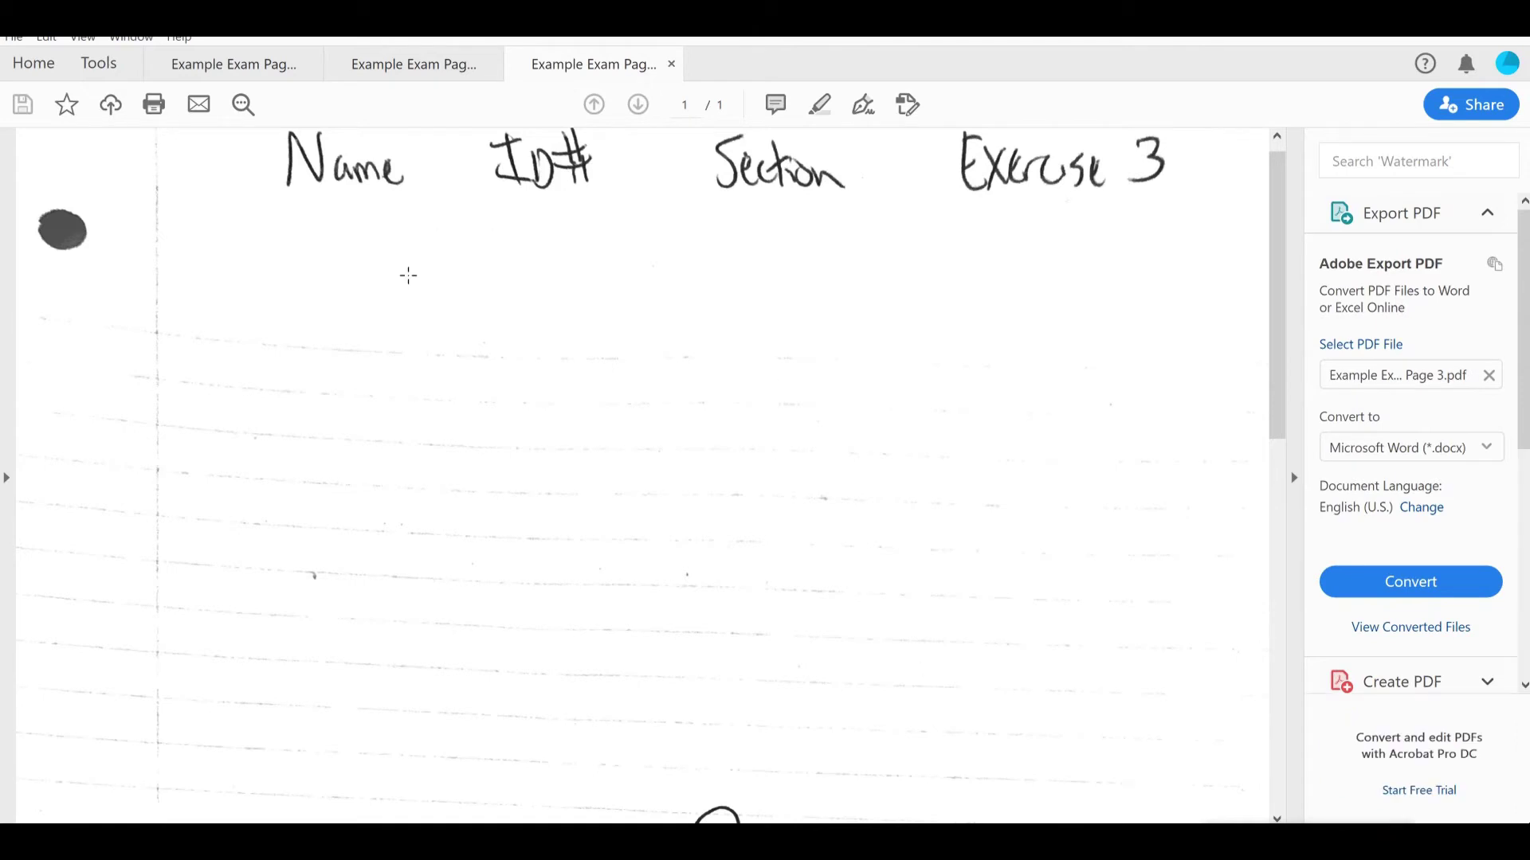
- Open Example Exam Page 4.pdf from the folder and print it to PDFCreator
mouse_move(821, 823)
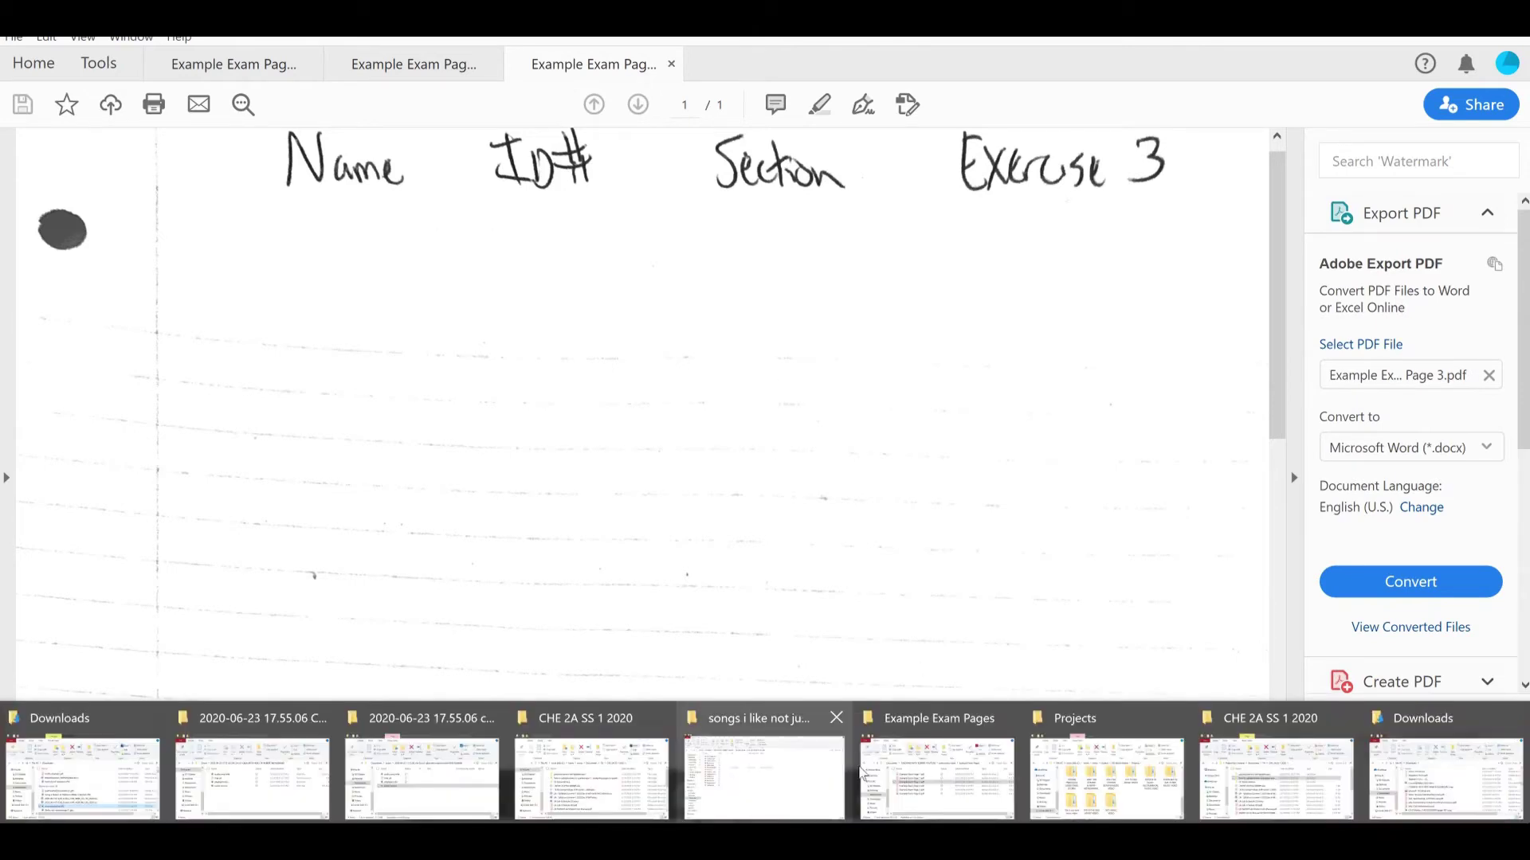
left_click(894, 747)
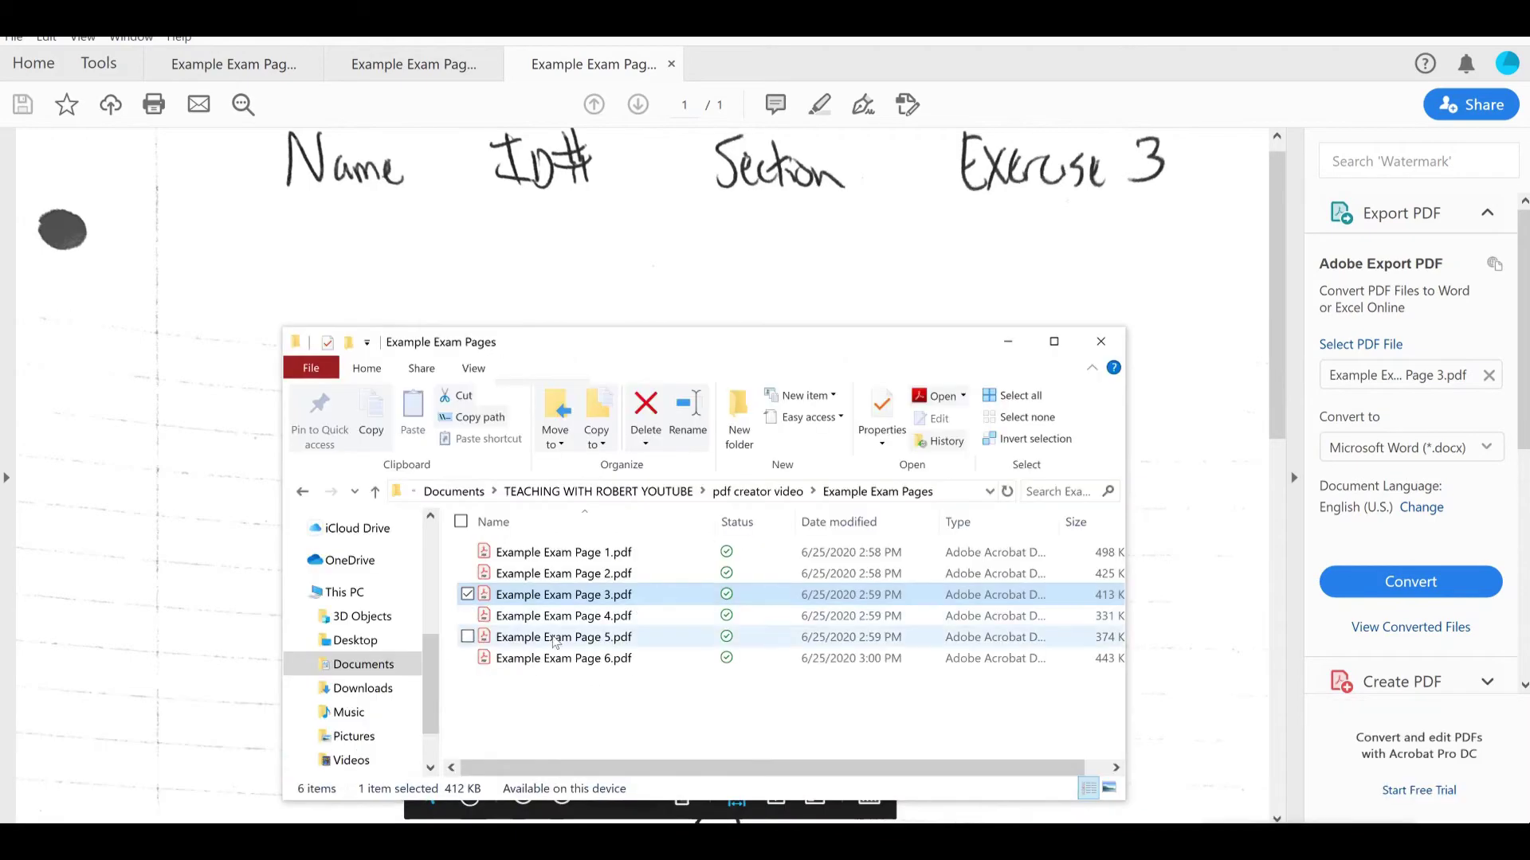
left_click(579, 617)
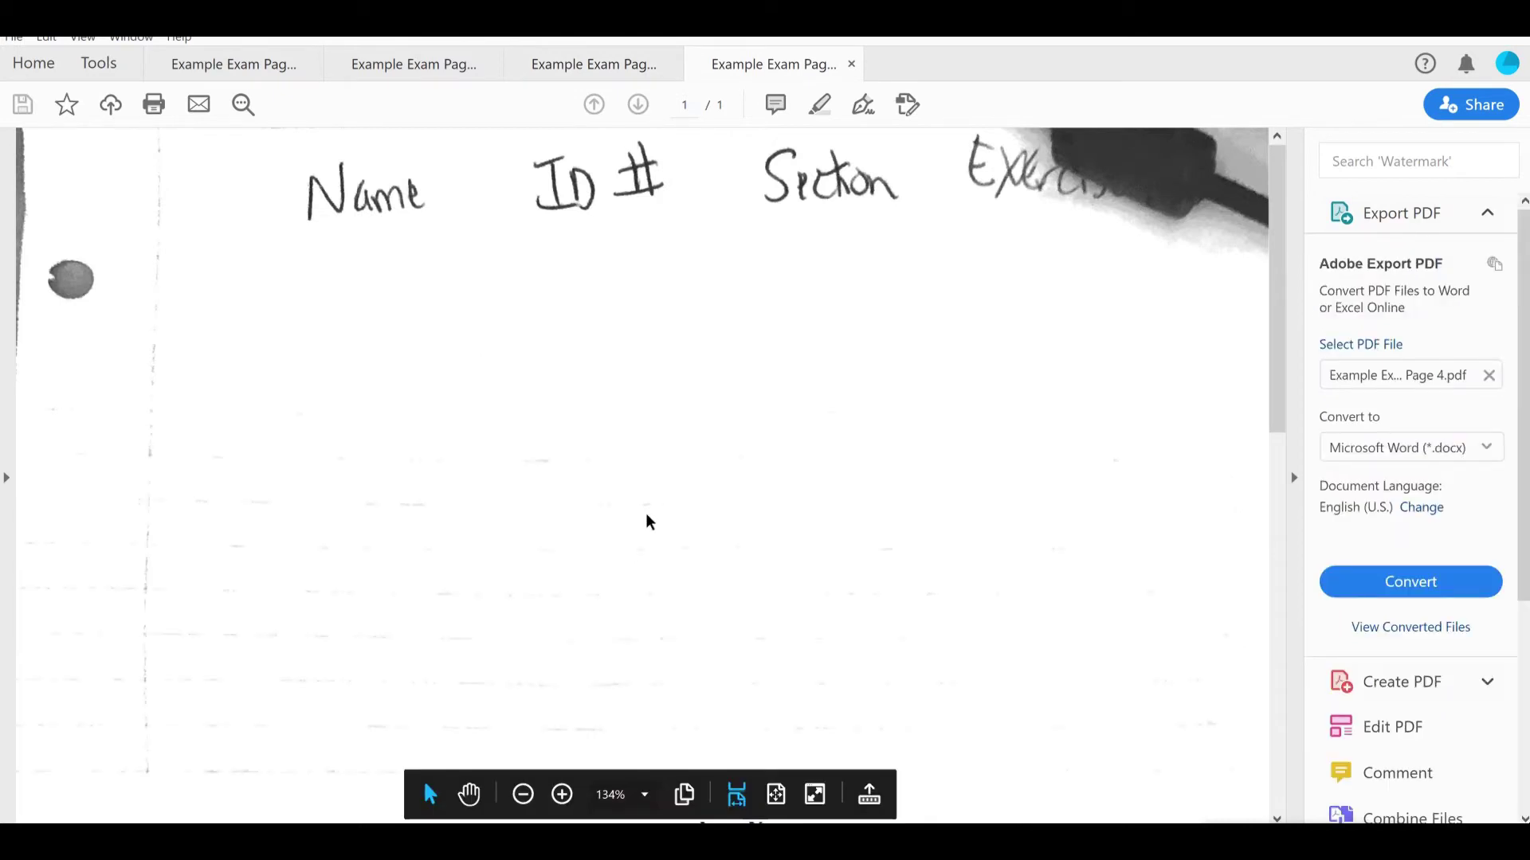
key("ctrl+p")
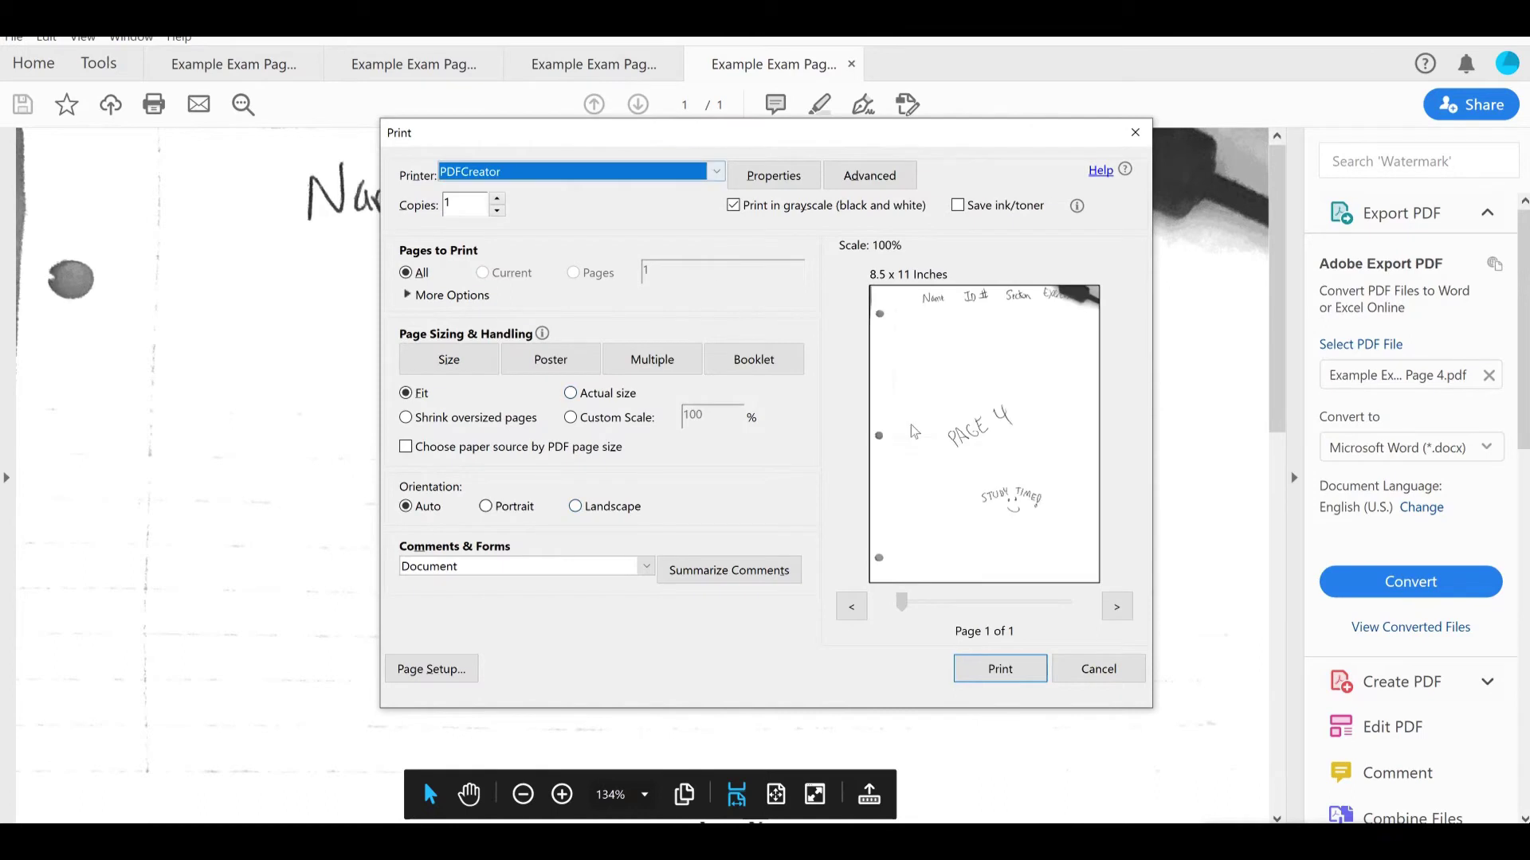
left_click(1014, 673)
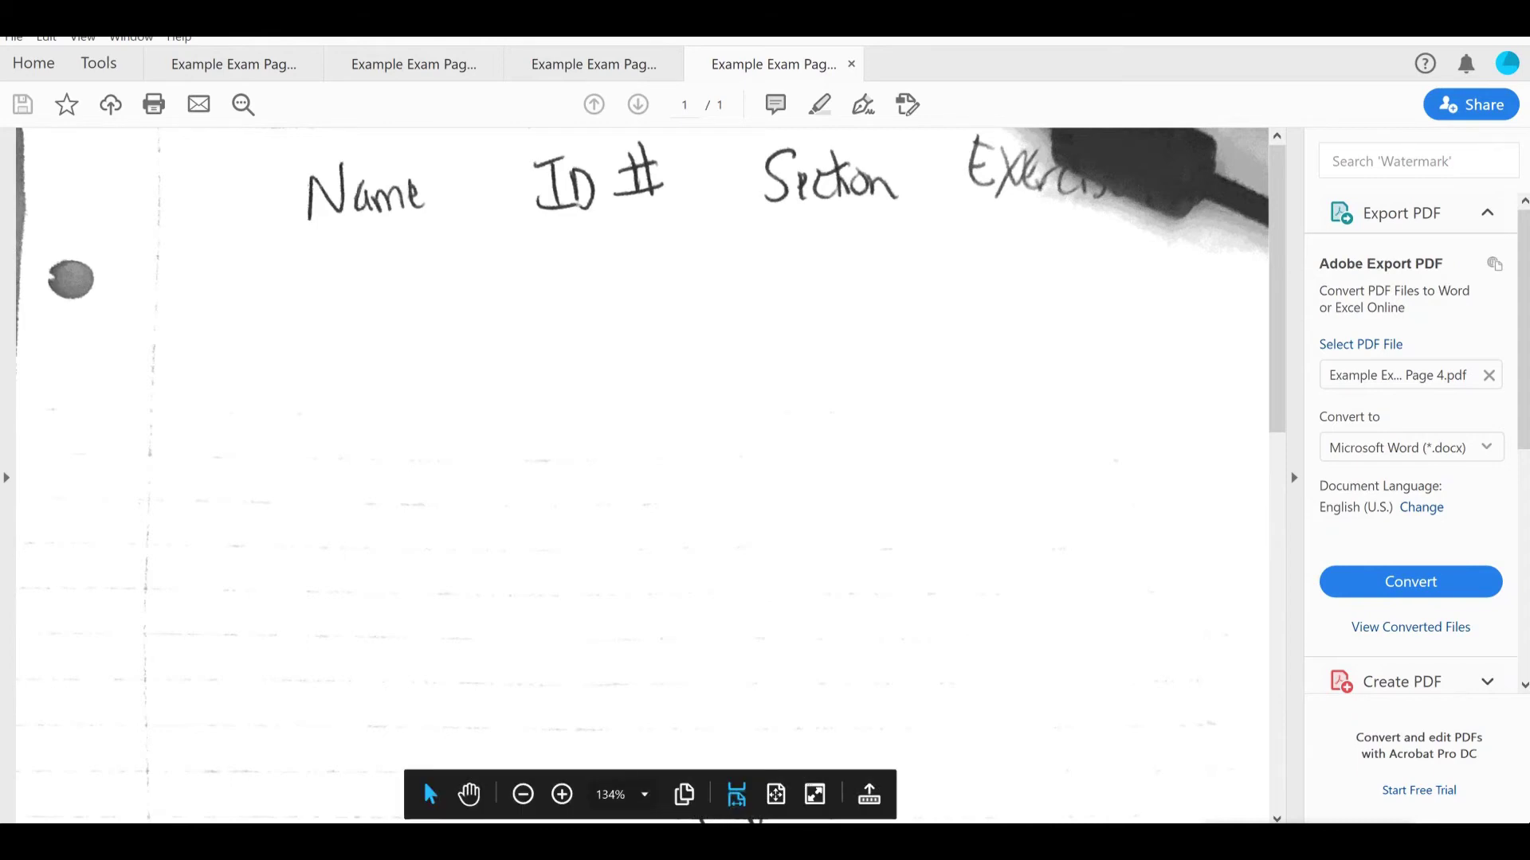
mouse_move(1099, 843)
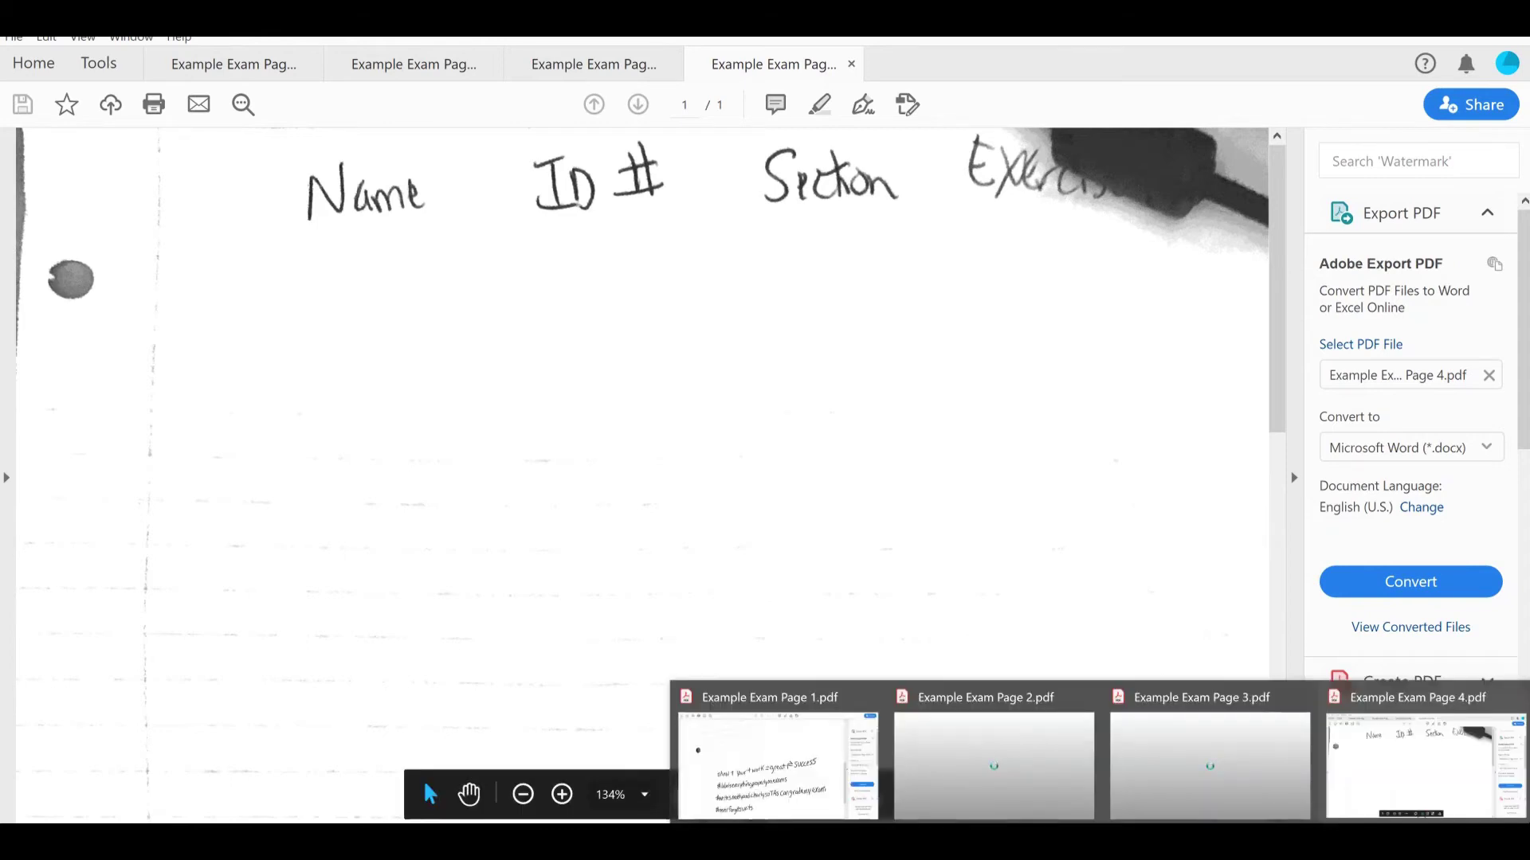
- Check PDFCreator's merge list of four queued pages, then return to the Example Exam Pages folder
mouse_move(1187, 843)
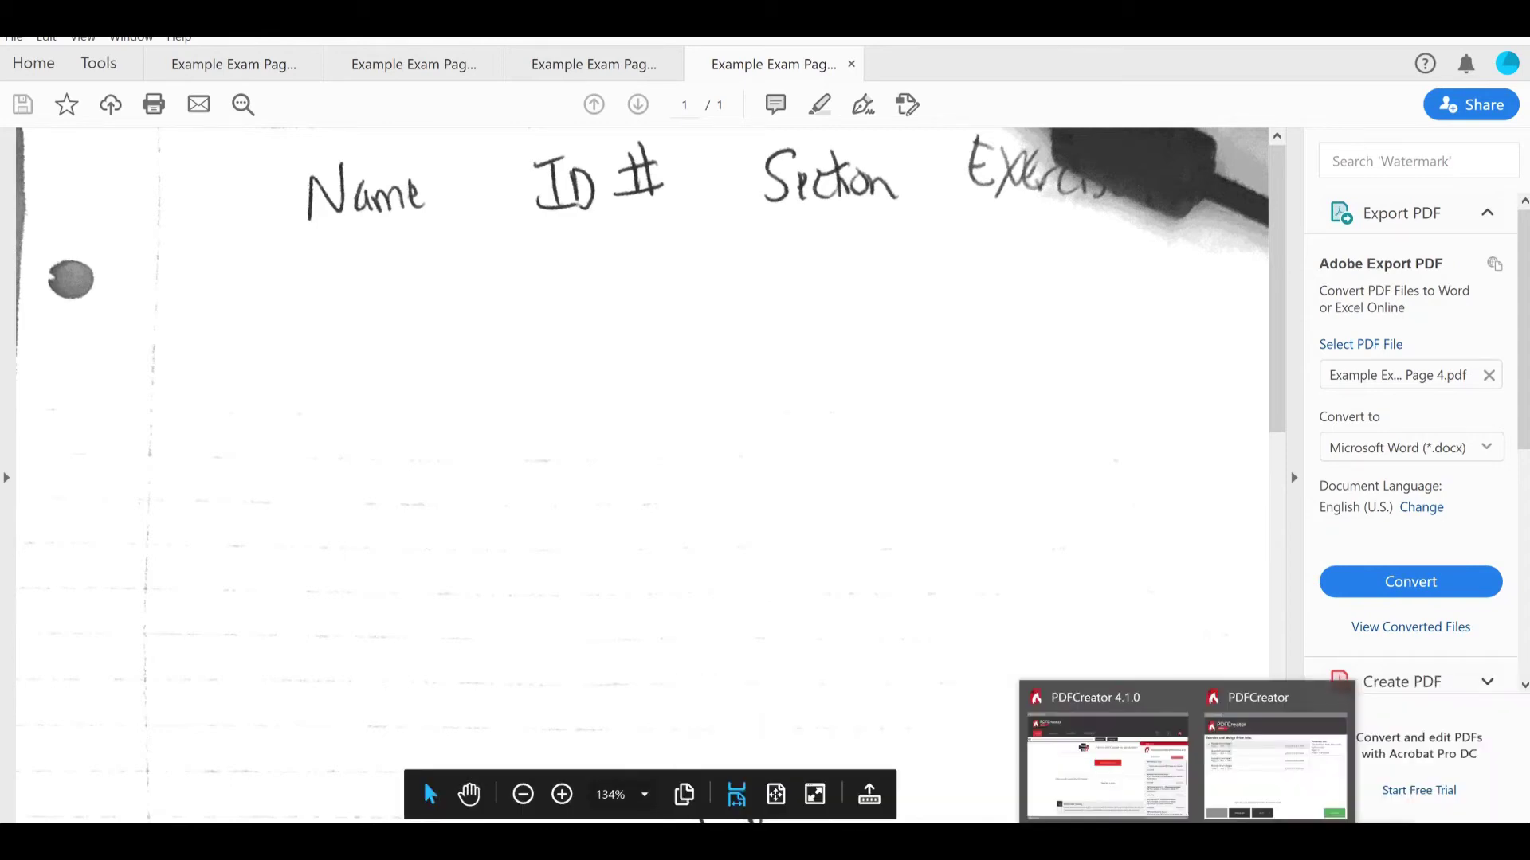
left_click(1257, 771)
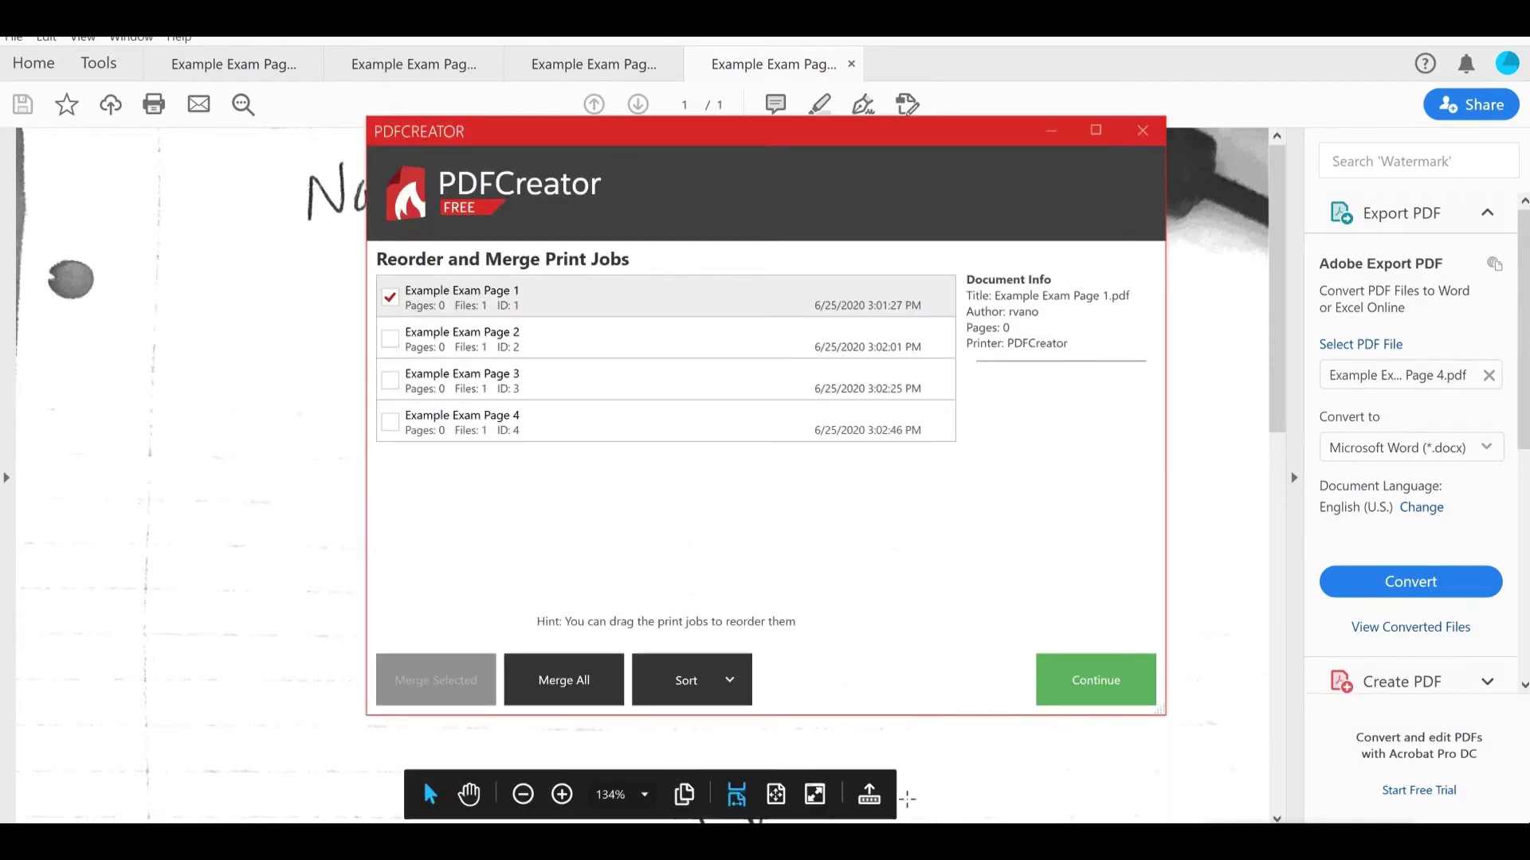
mouse_move(964, 814)
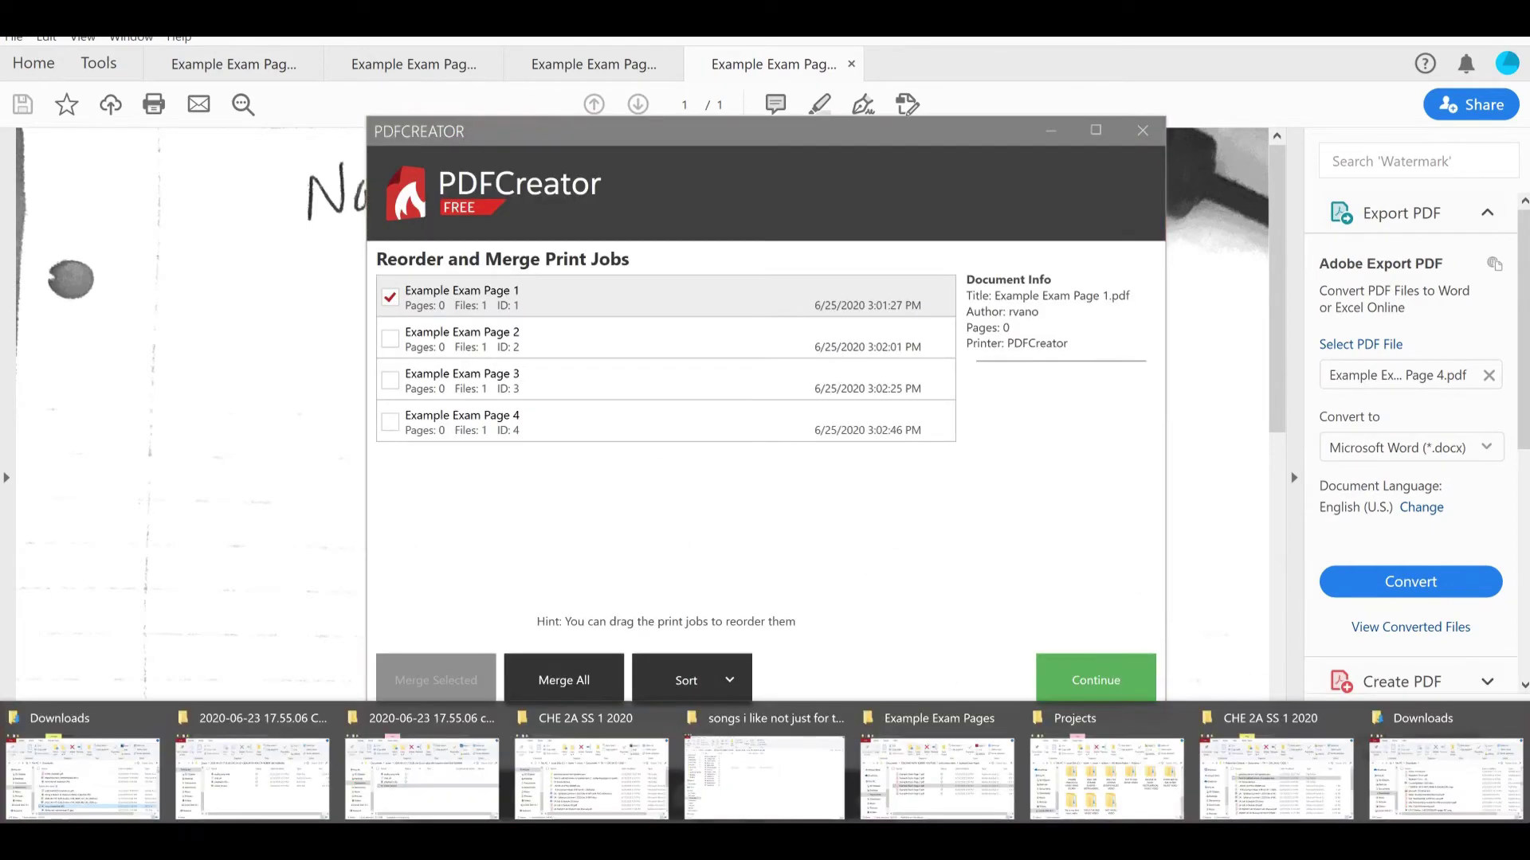
left_click(955, 771)
- Open Example Exam Page 5.pdf in Acrobat and print it to PDFCreator
left_click_drag(594, 638, 606, 642)
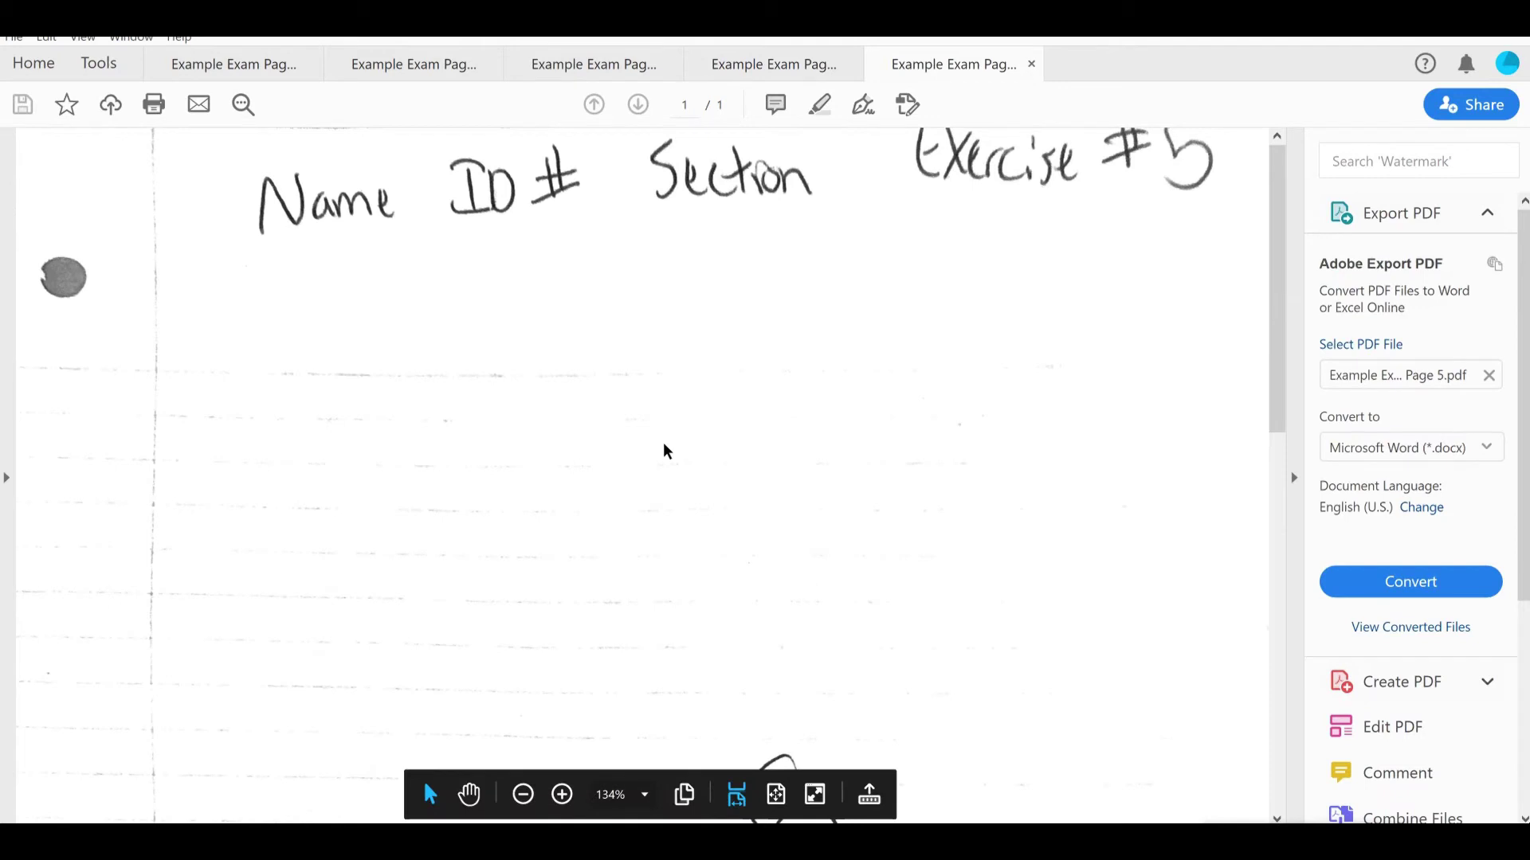
key("ctrl+p")
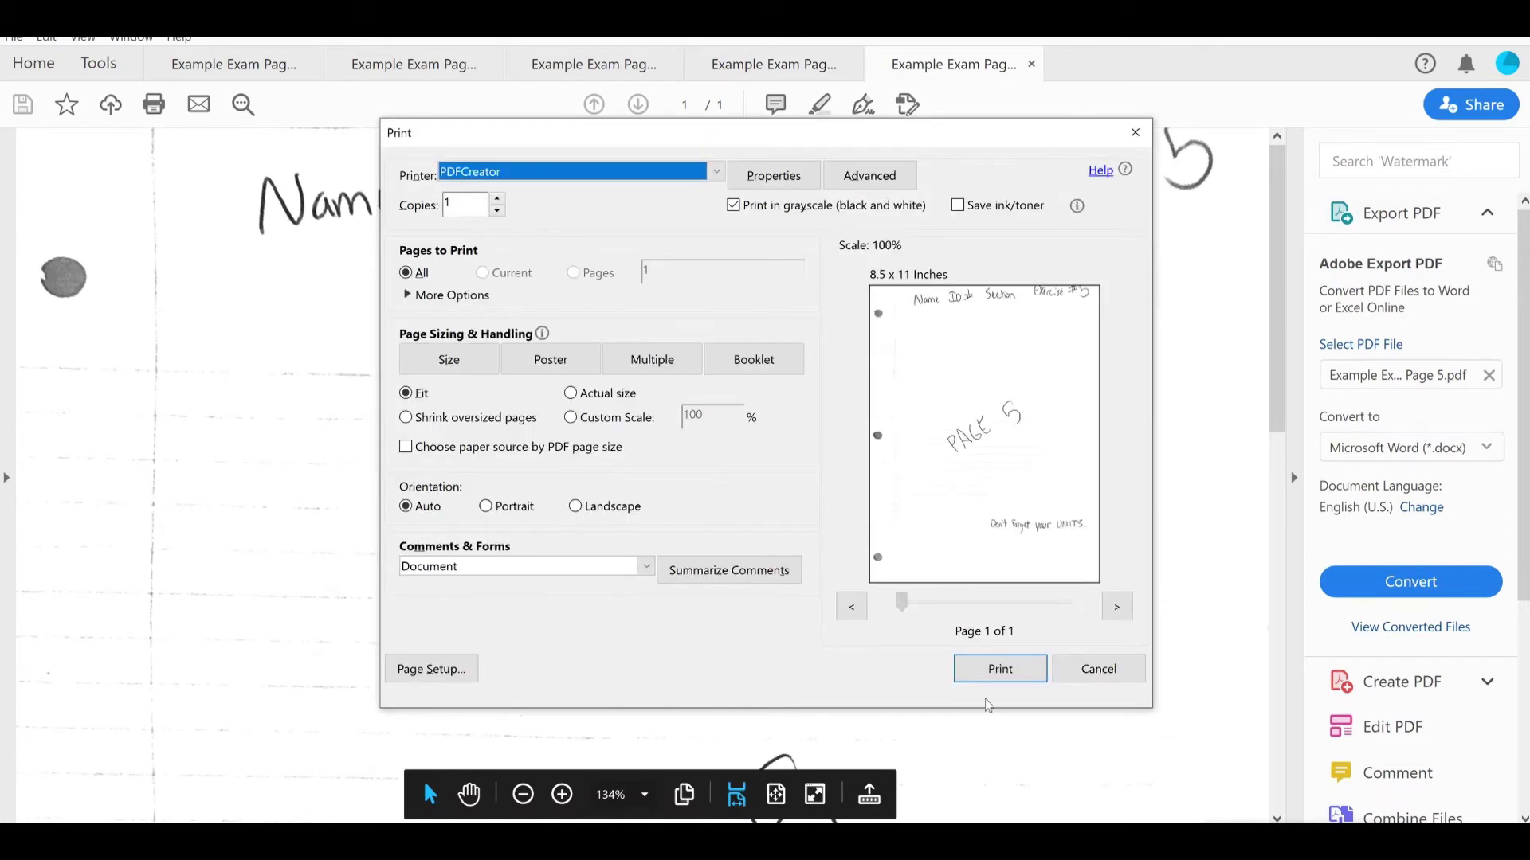
left_click(1000, 669)
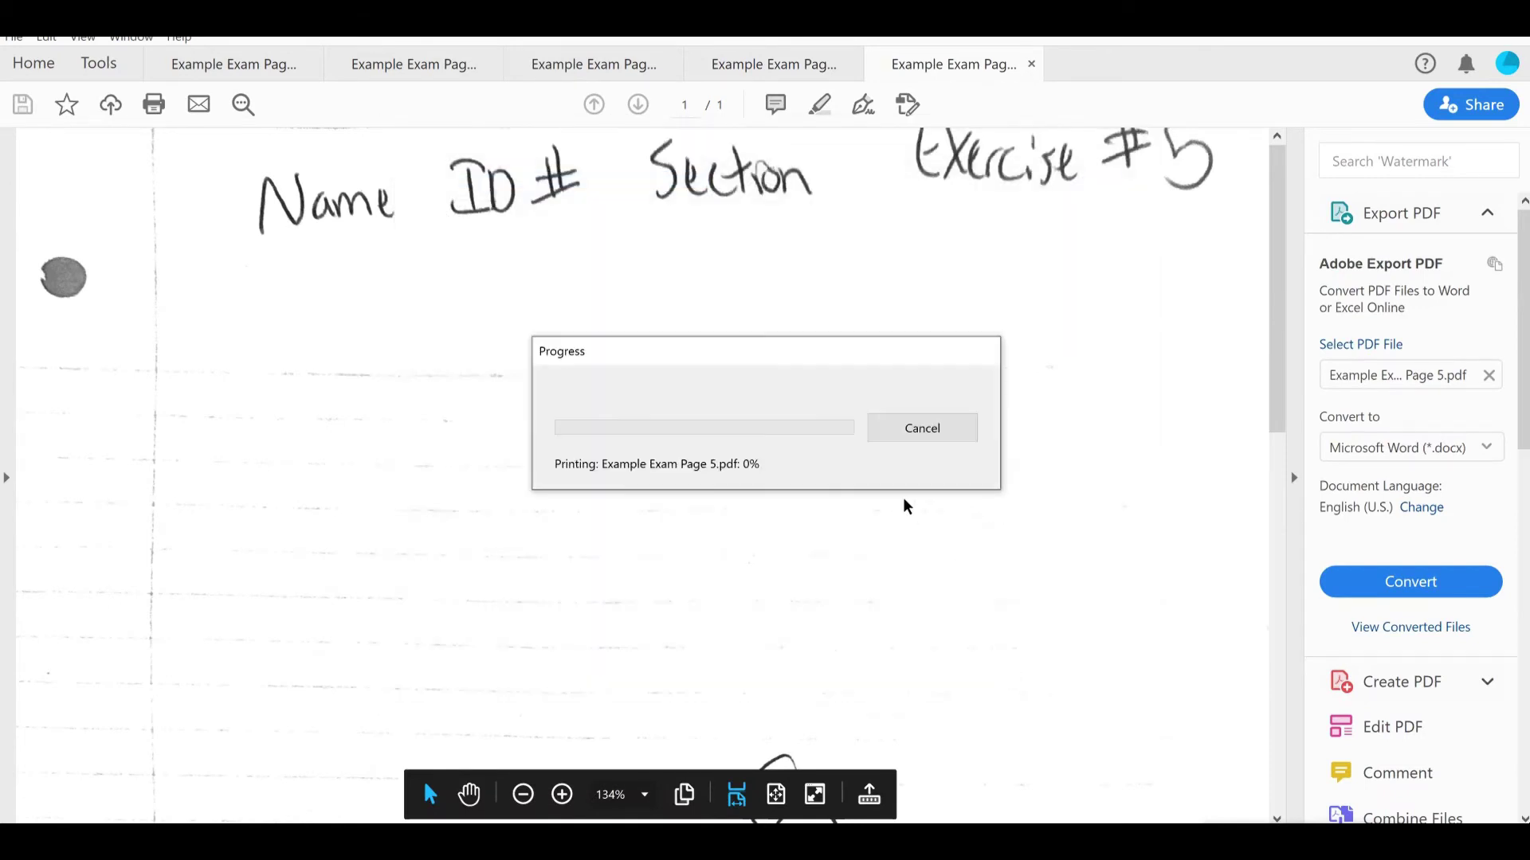
scroll(1017, 547, "down", 10)
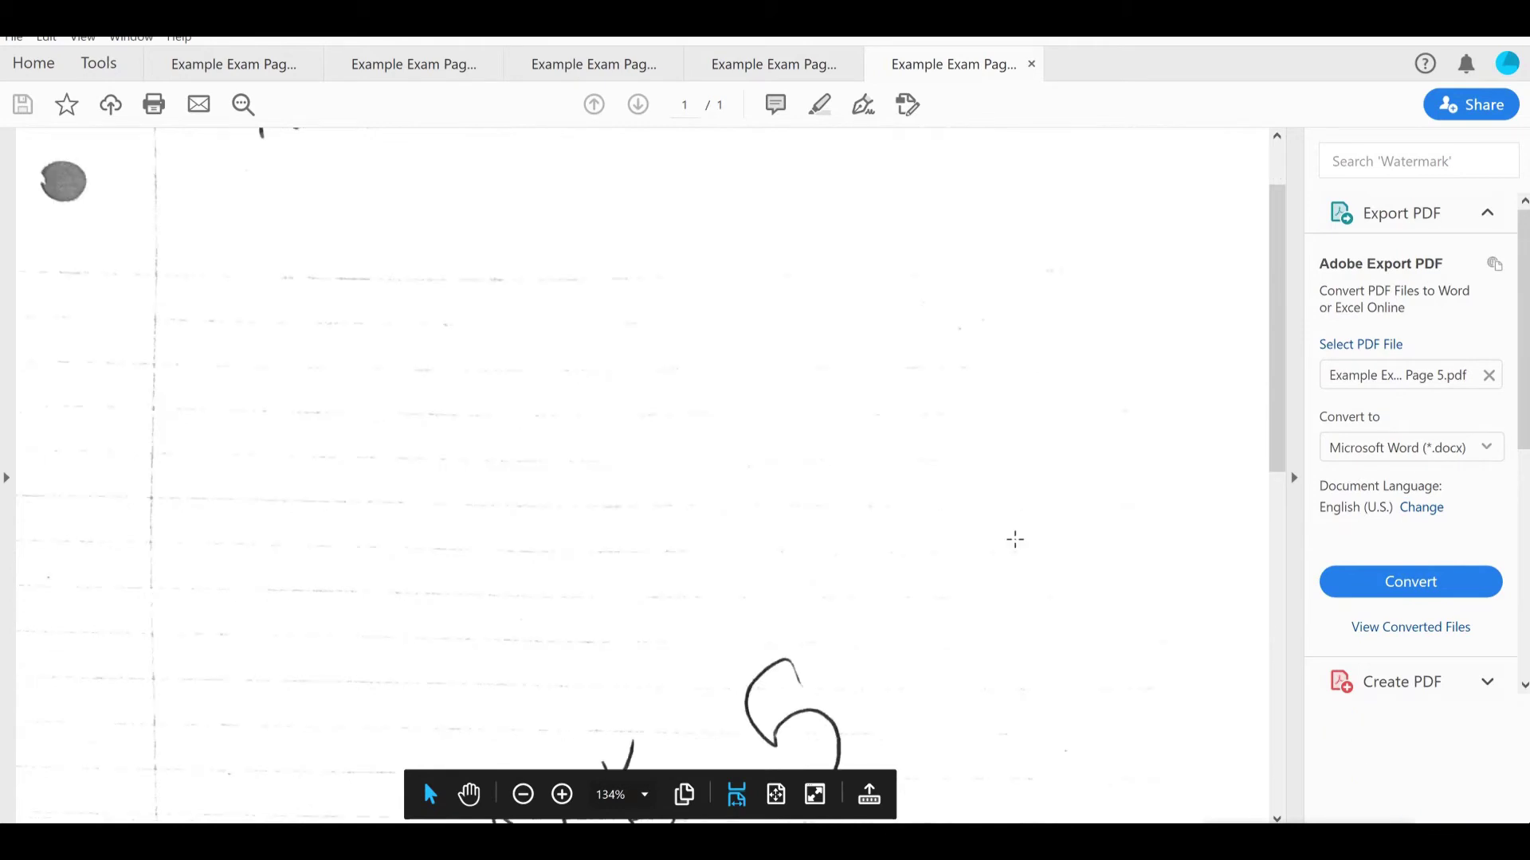
scroll(1015, 540, "down", 3)
- Open Example Exam Page 6.pdf, scroll through it, and print it to PDFCreator
mouse_move(319, 843)
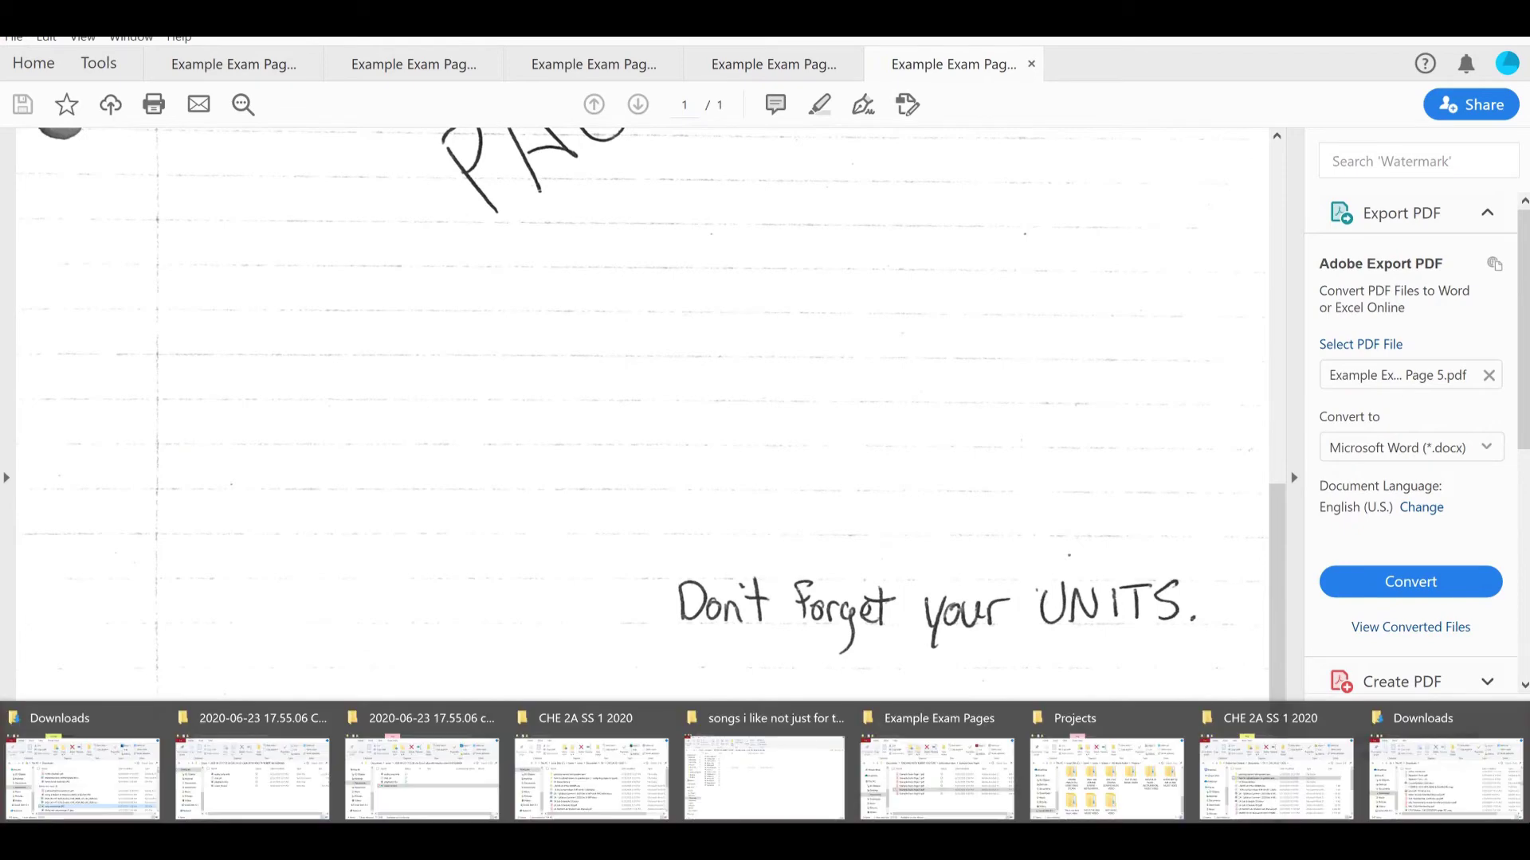
left_click(942, 785)
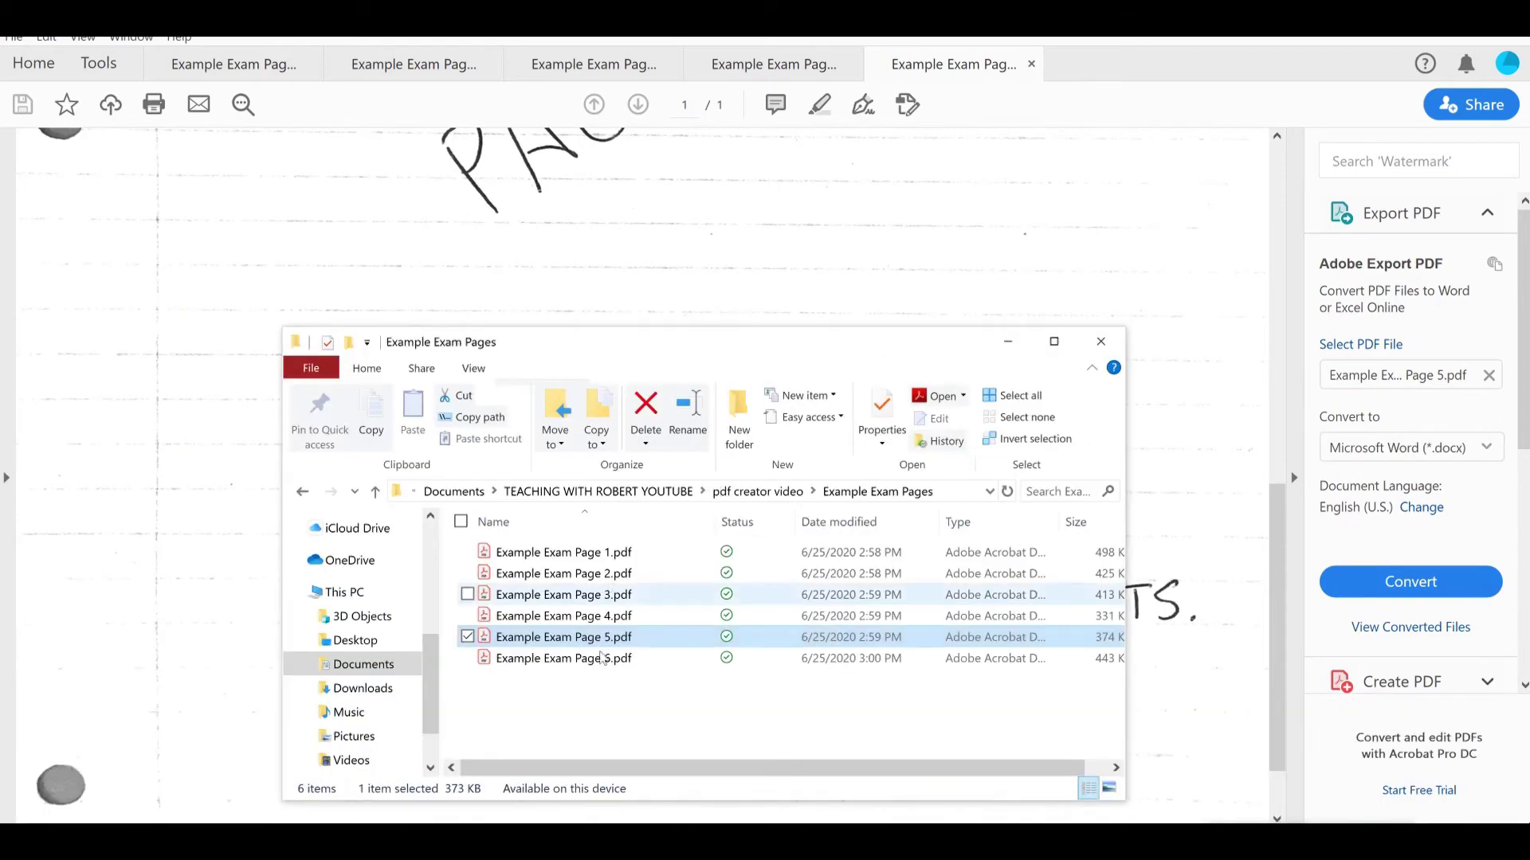
left_click(603, 661)
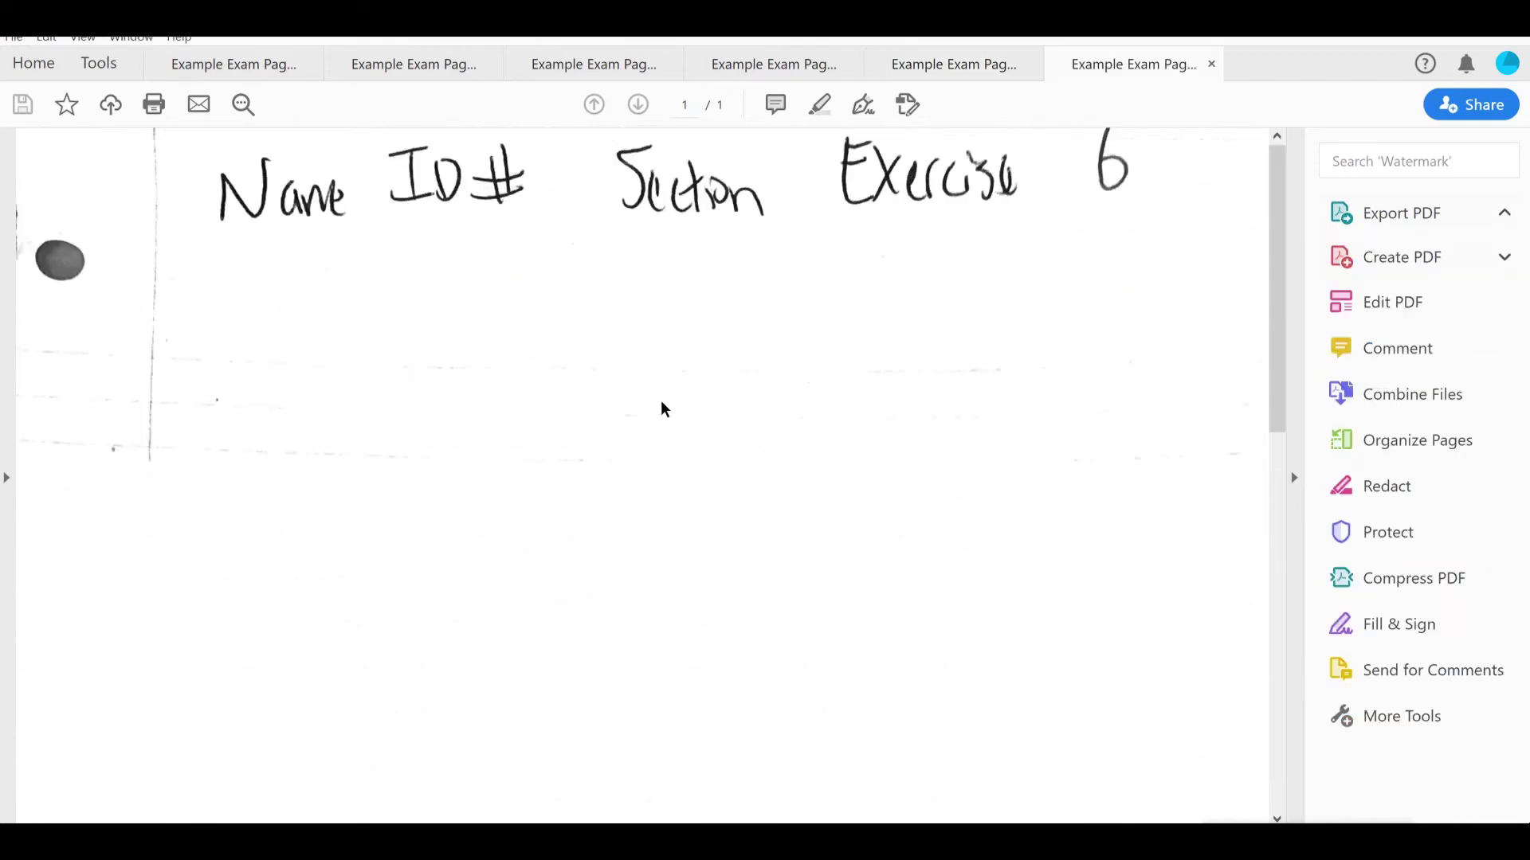
scroll(651, 429, "down", 10)
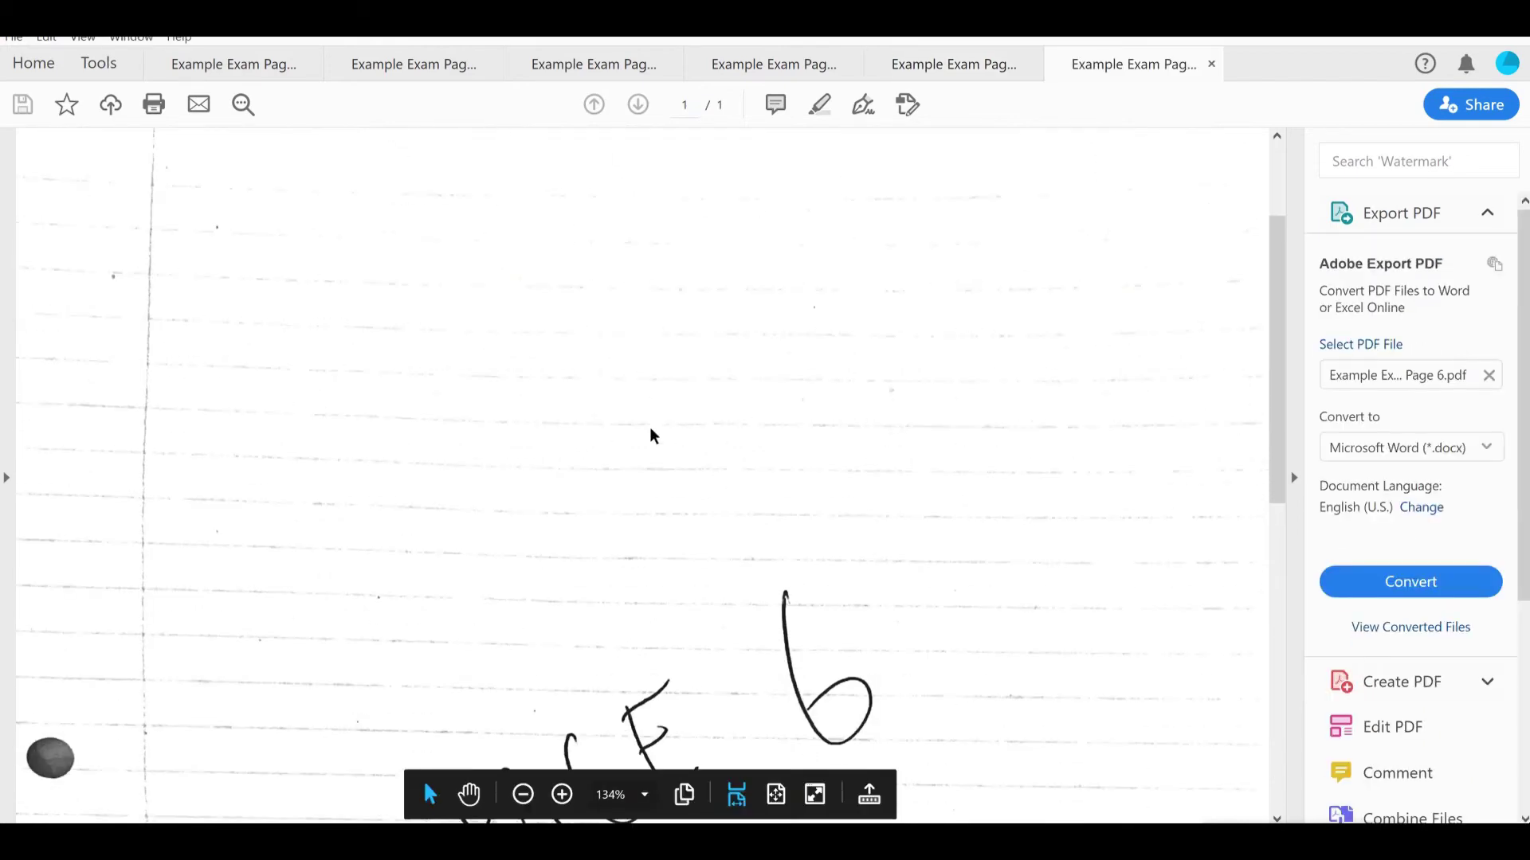
scroll(650, 434, "down", 3)
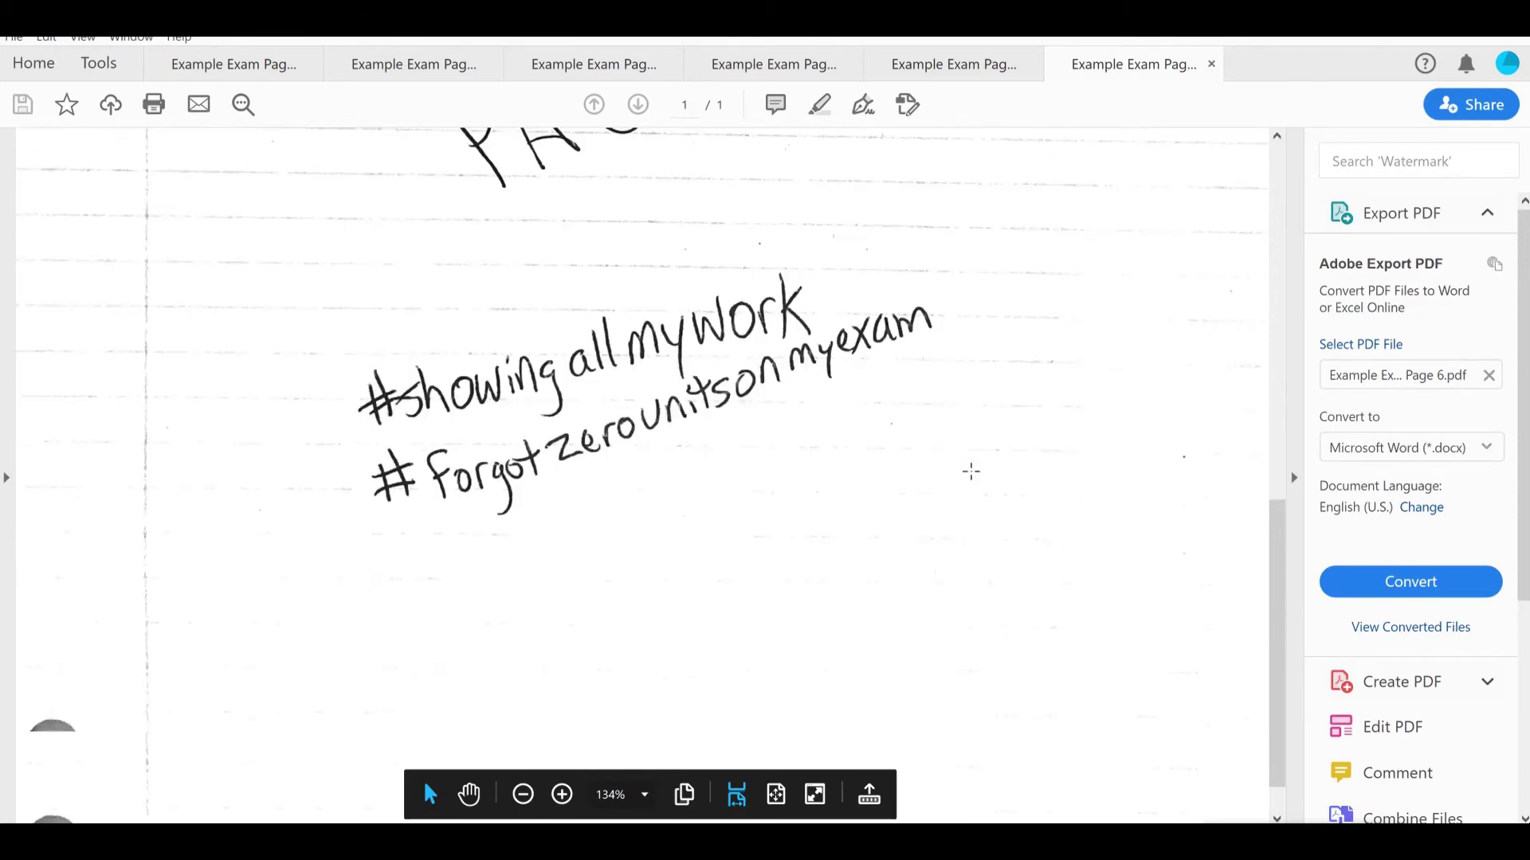
scroll(971, 472, "up", 5)
scroll(970, 471, "up", 3)
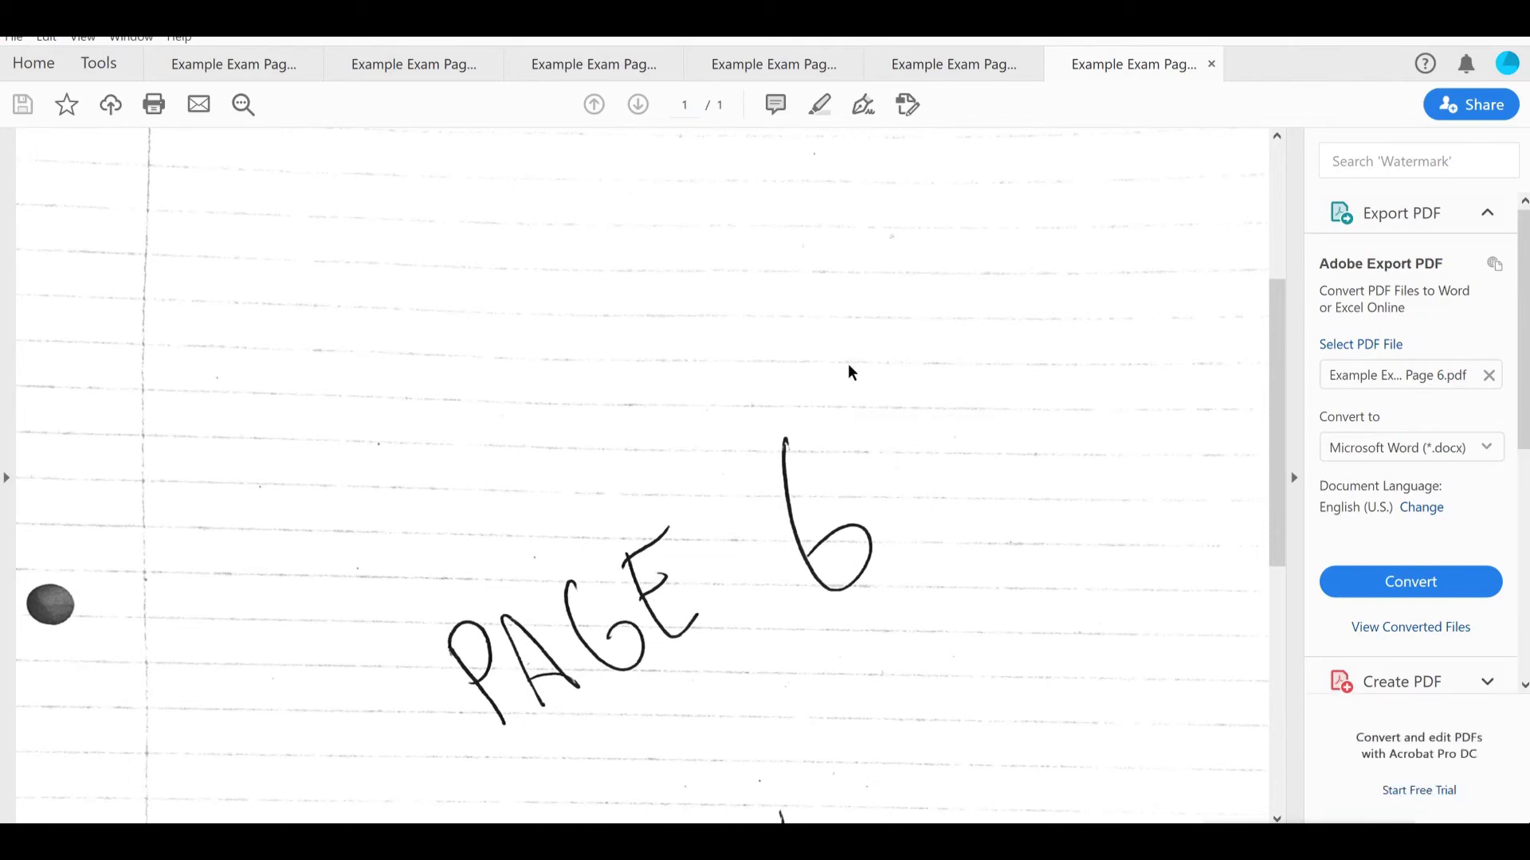
key("ctrl+p")
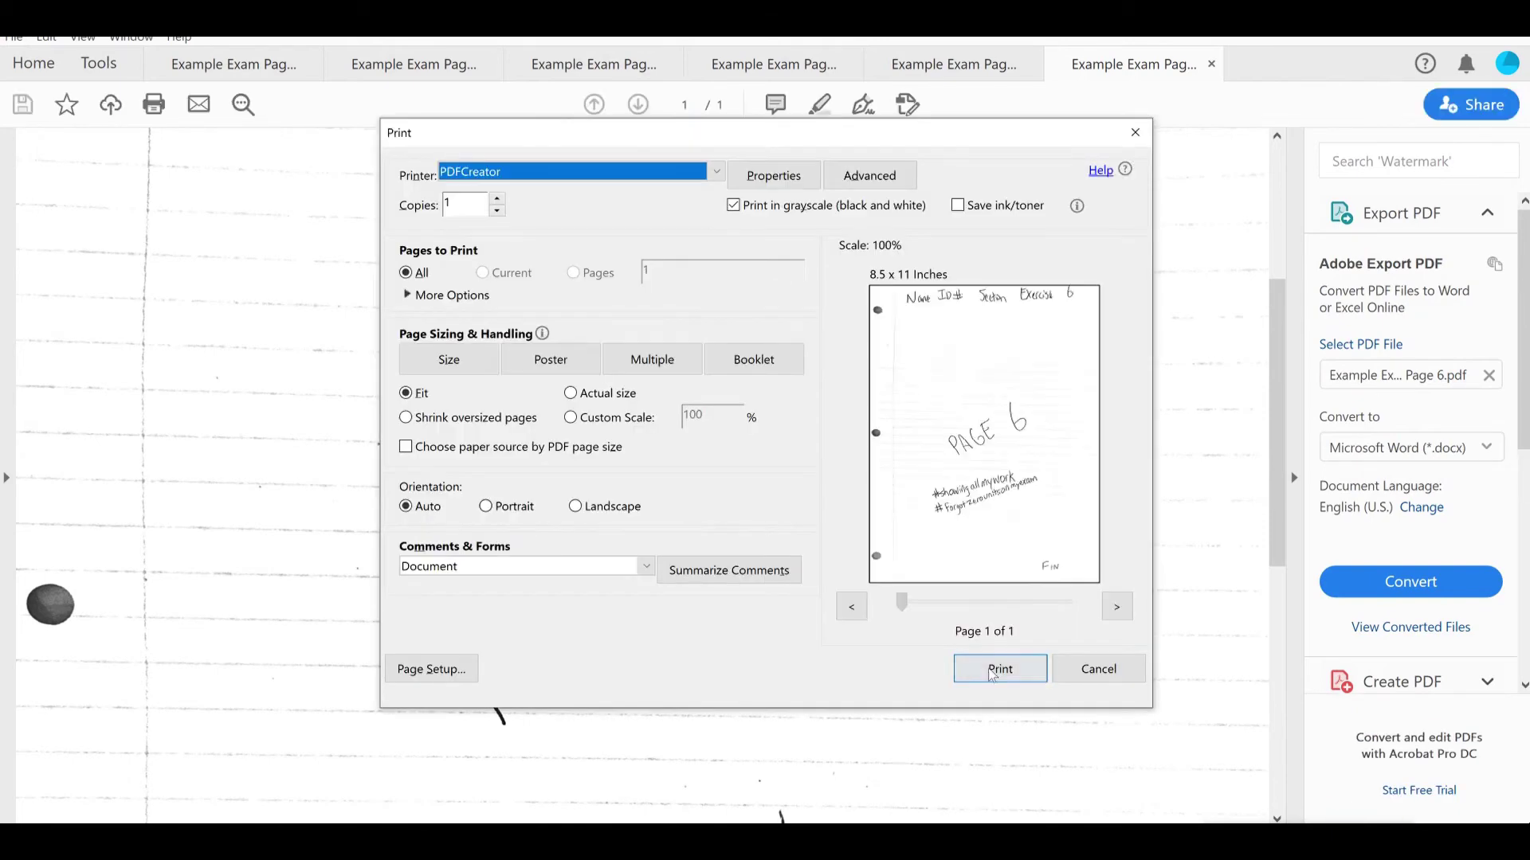
left_click(997, 666)
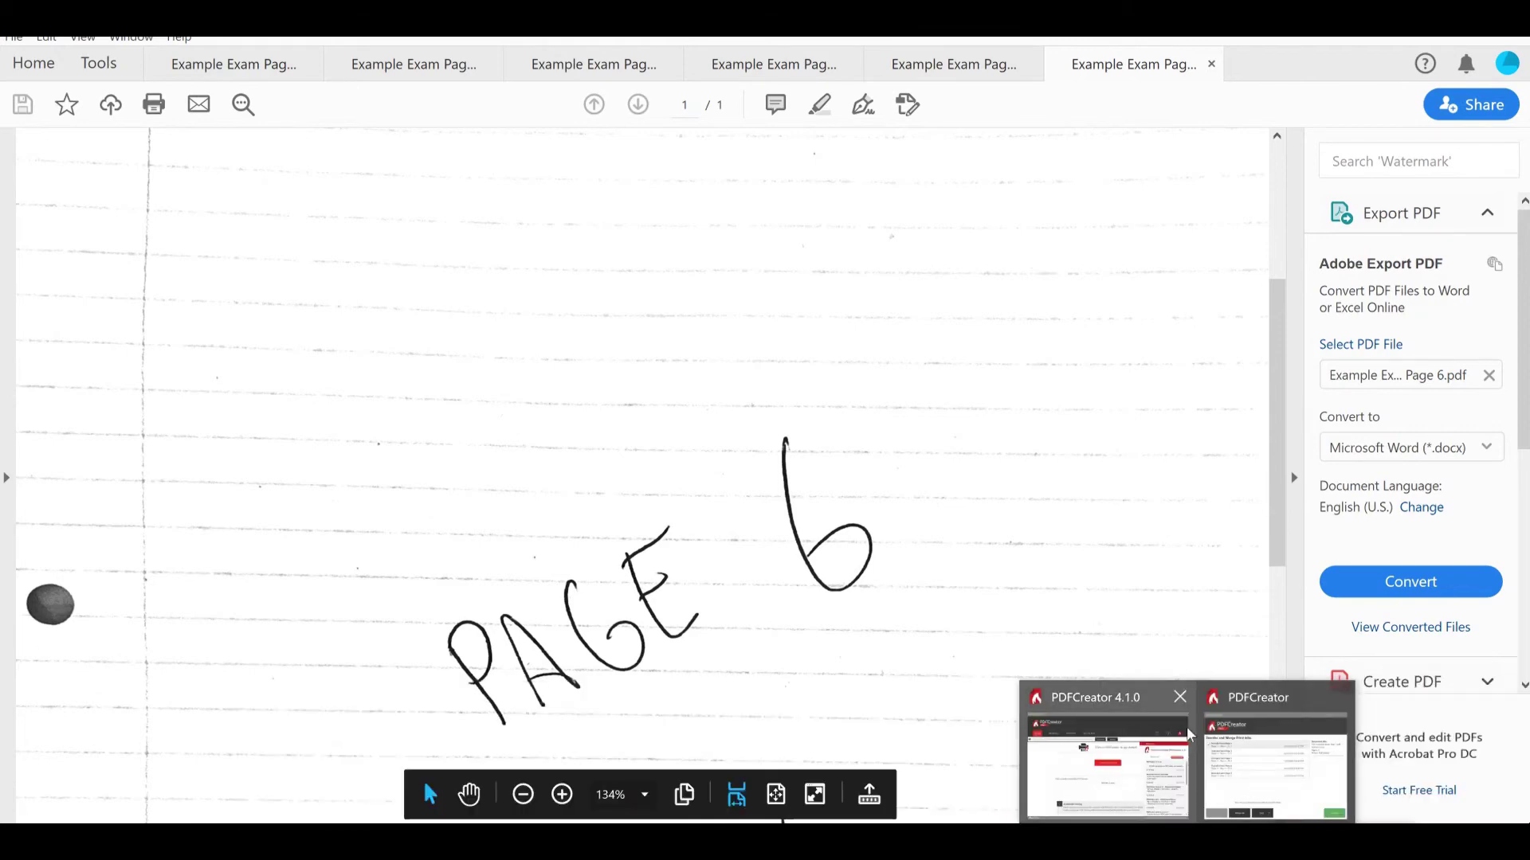
- Show the waiting print jobs, try ticking pages 2–5 and view the sort options, then clear the selection
left_click(1275, 765)
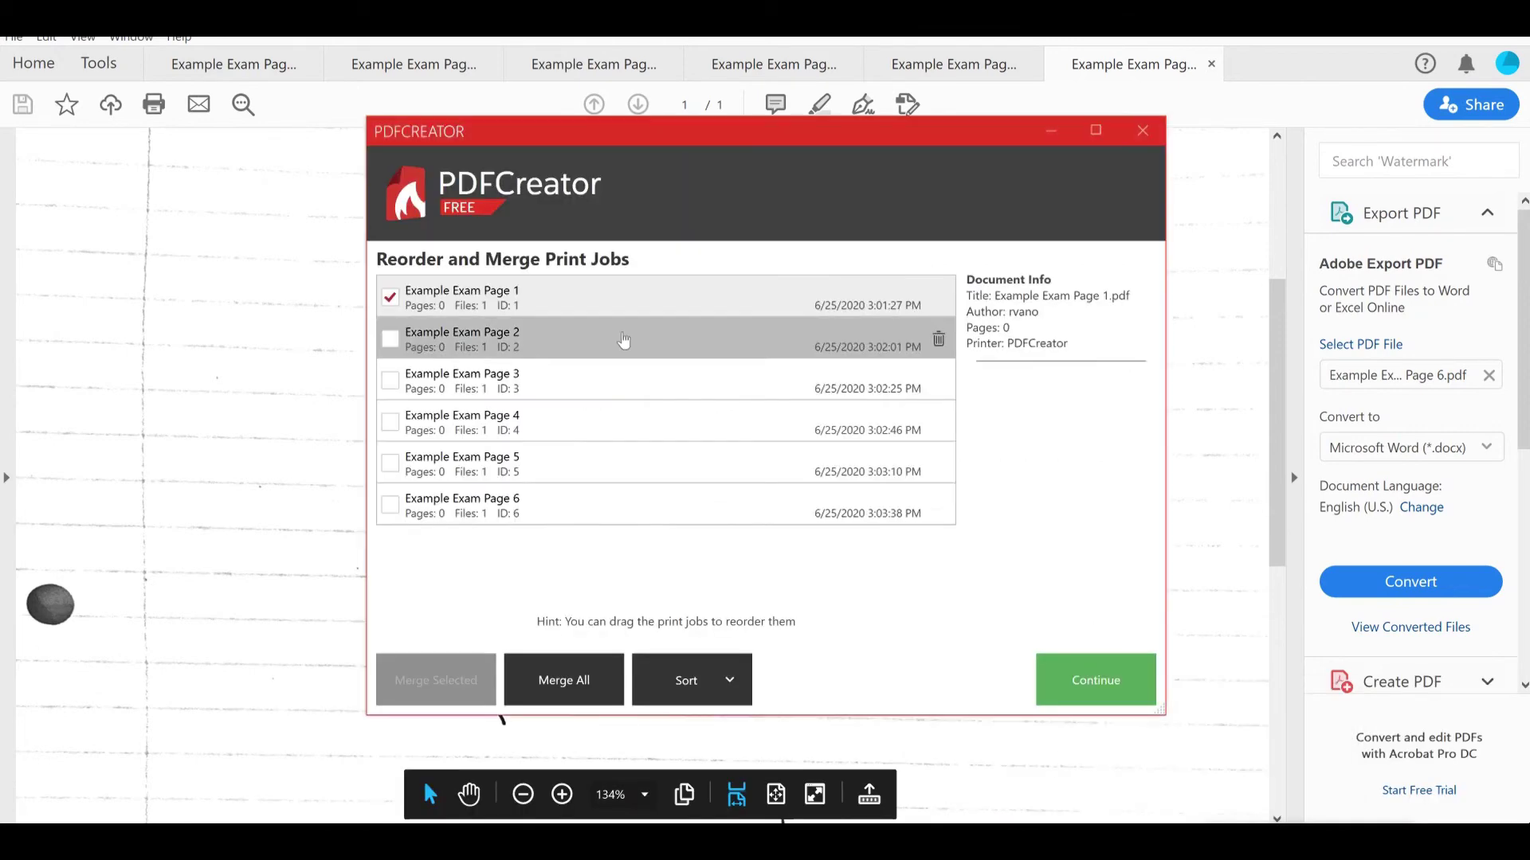
left_click(390, 340)
left_click(390, 381)
left_click(390, 422)
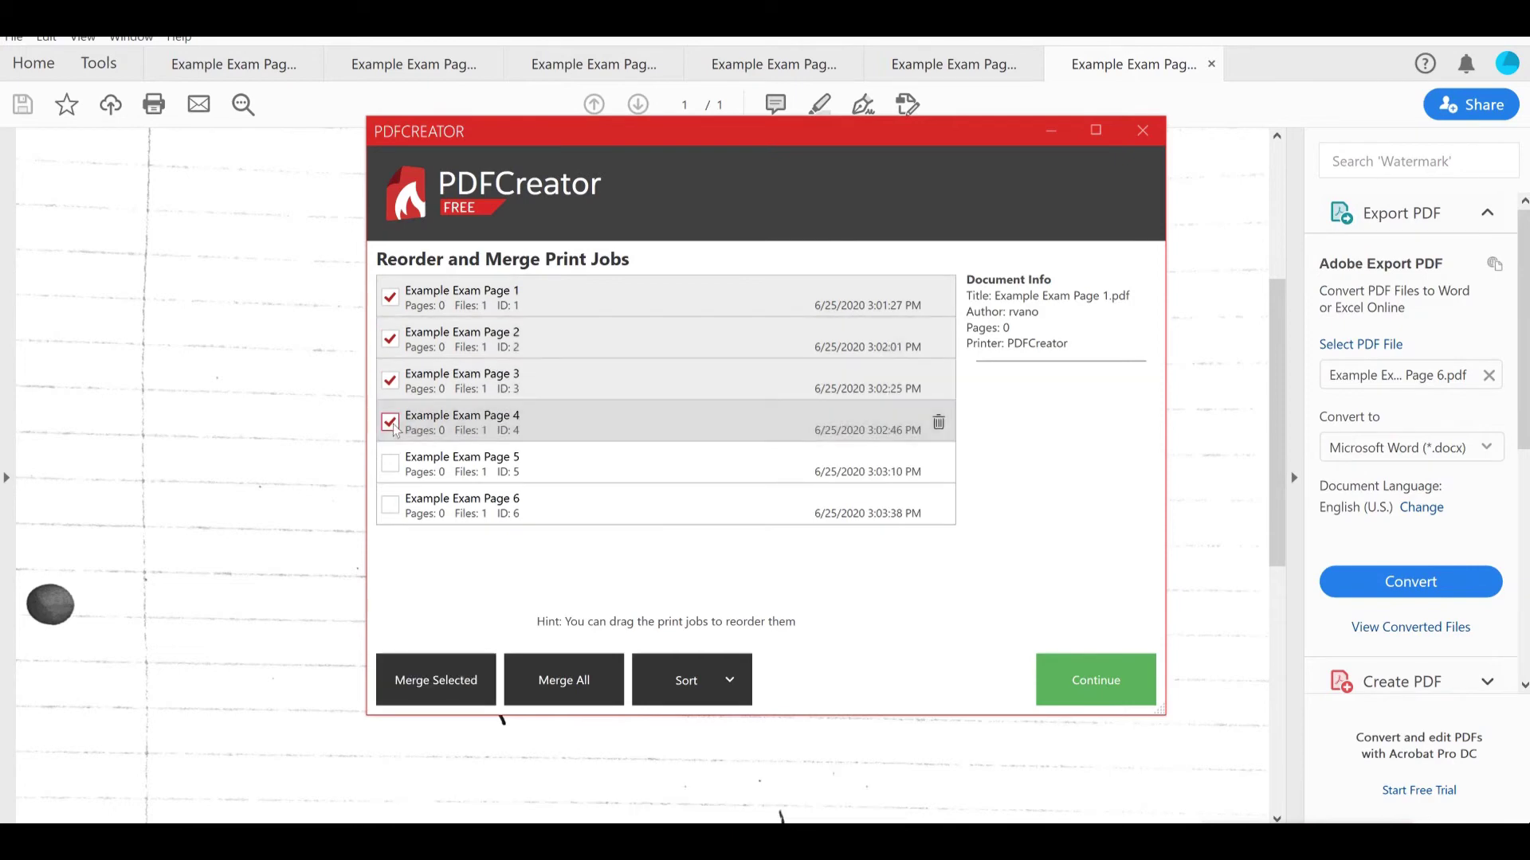
left_click(390, 464)
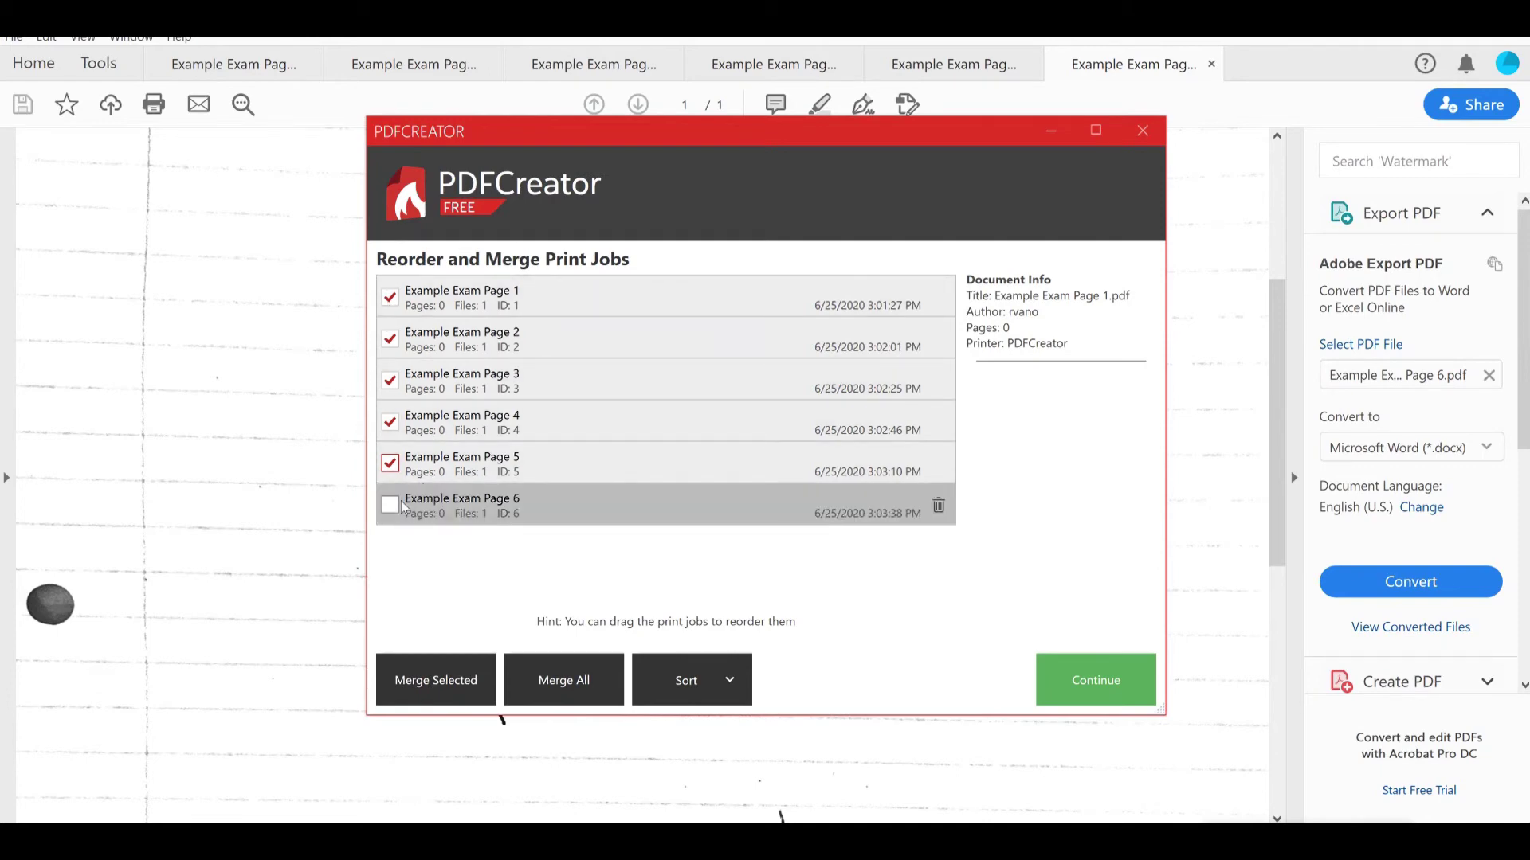
left_click(394, 469)
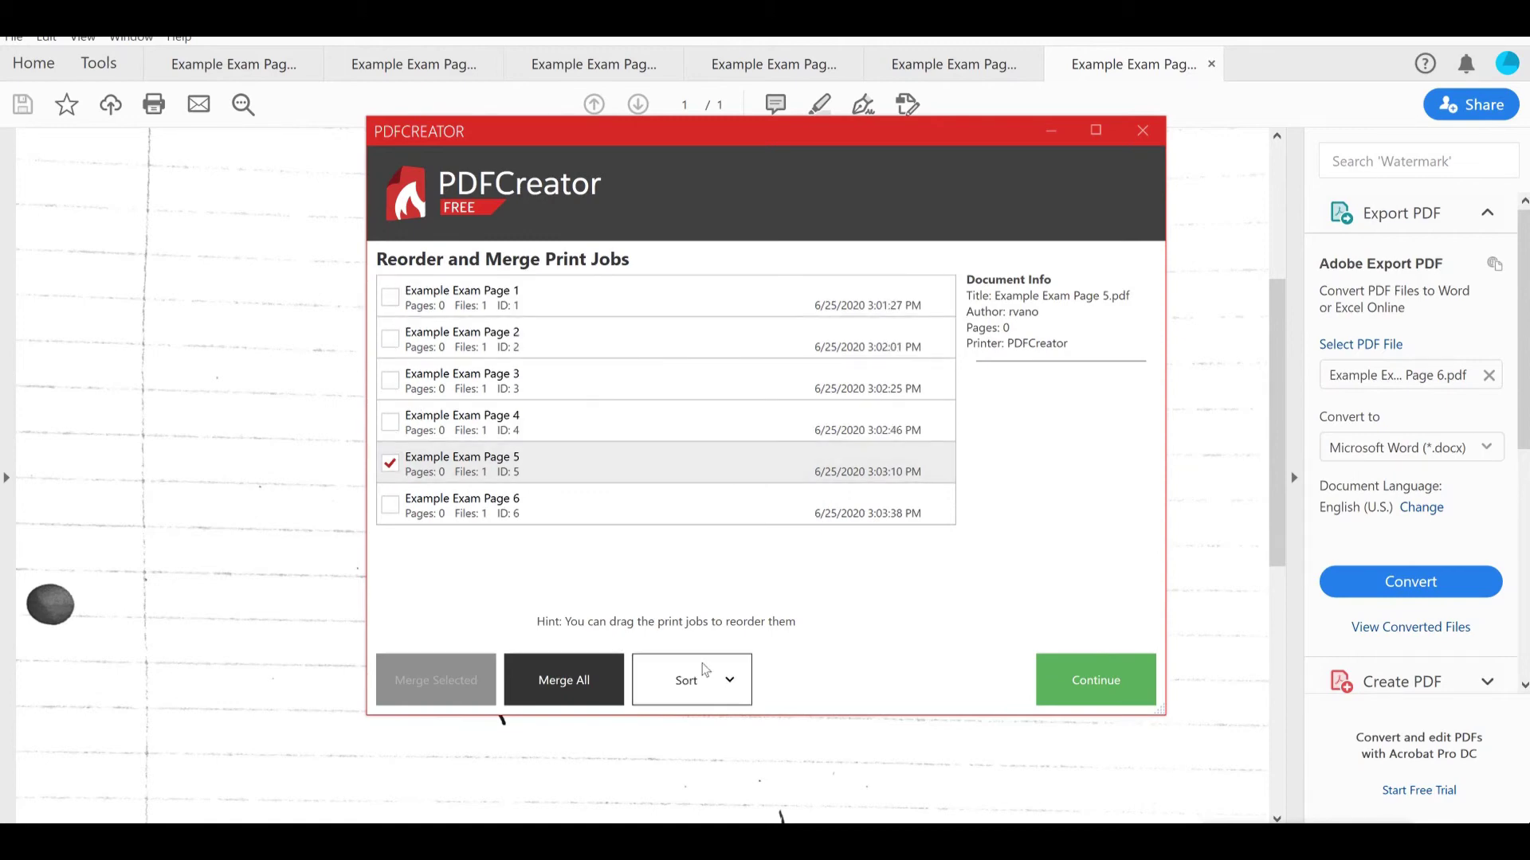
left_click(704, 670)
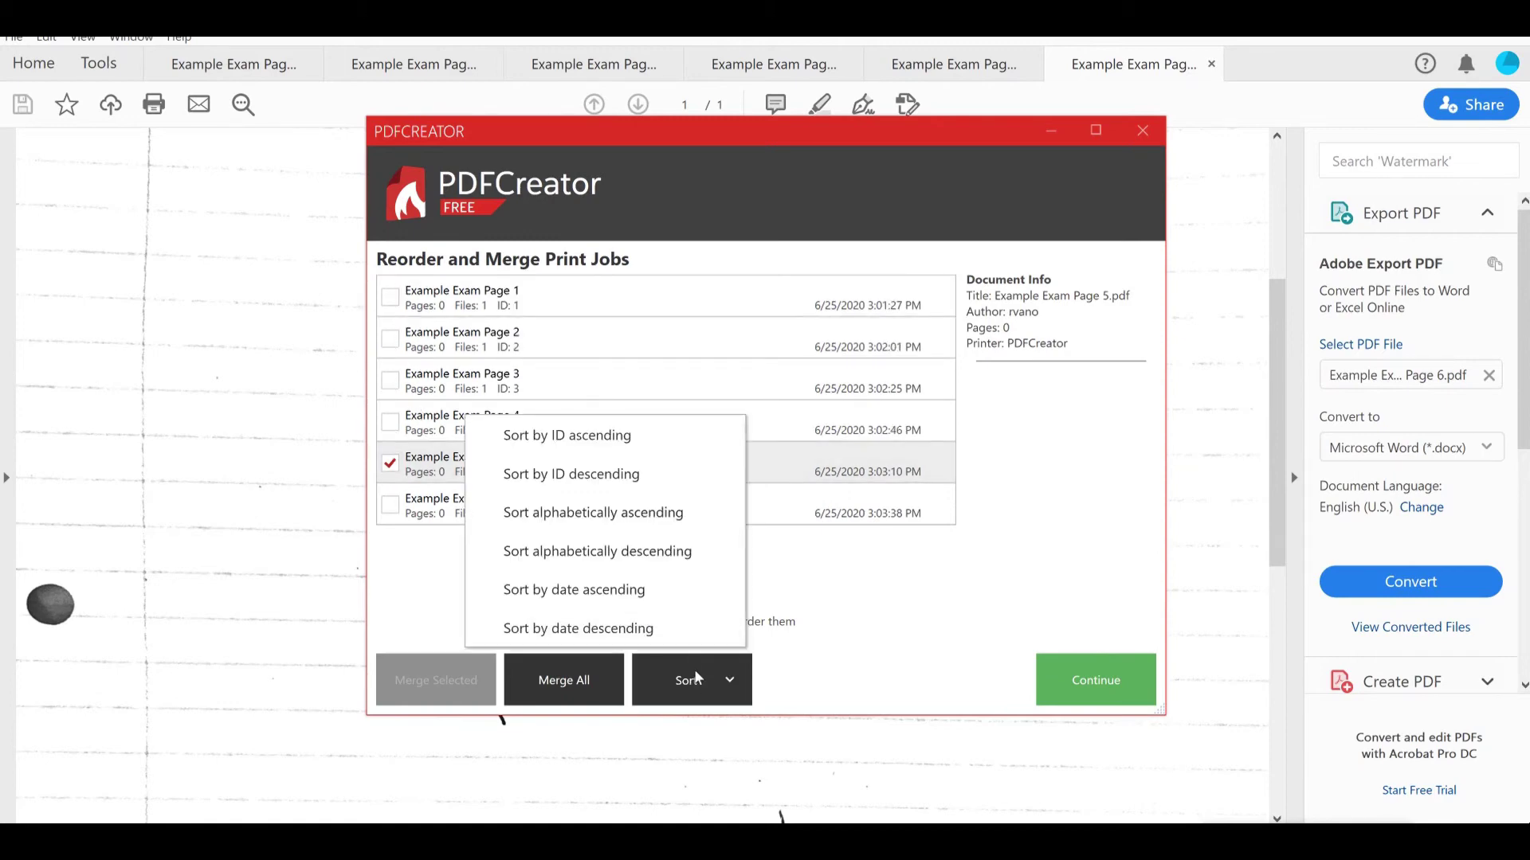
left_click(827, 672)
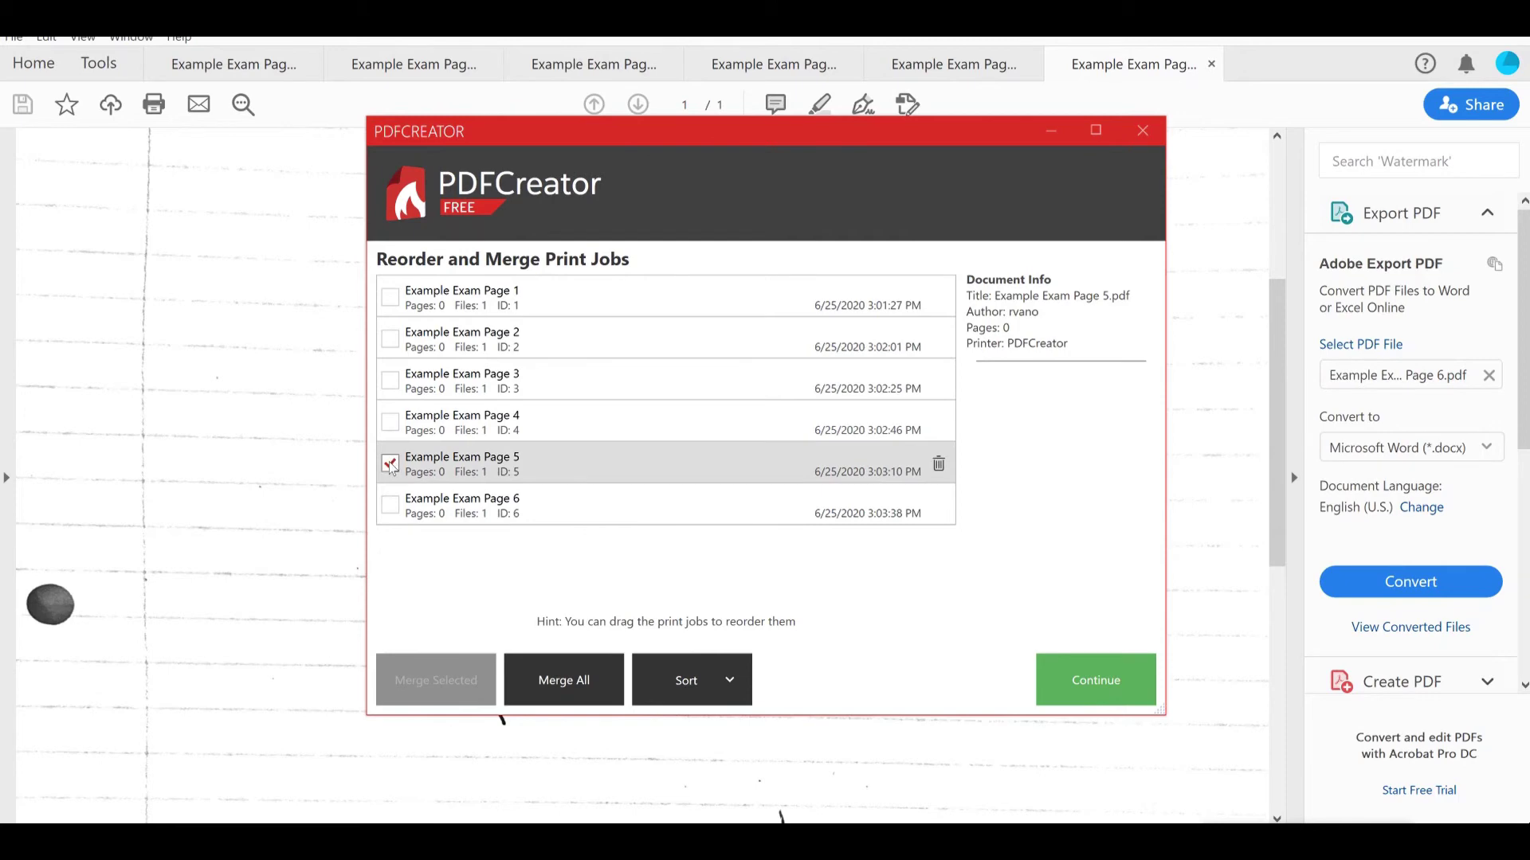
left_click(390, 464)
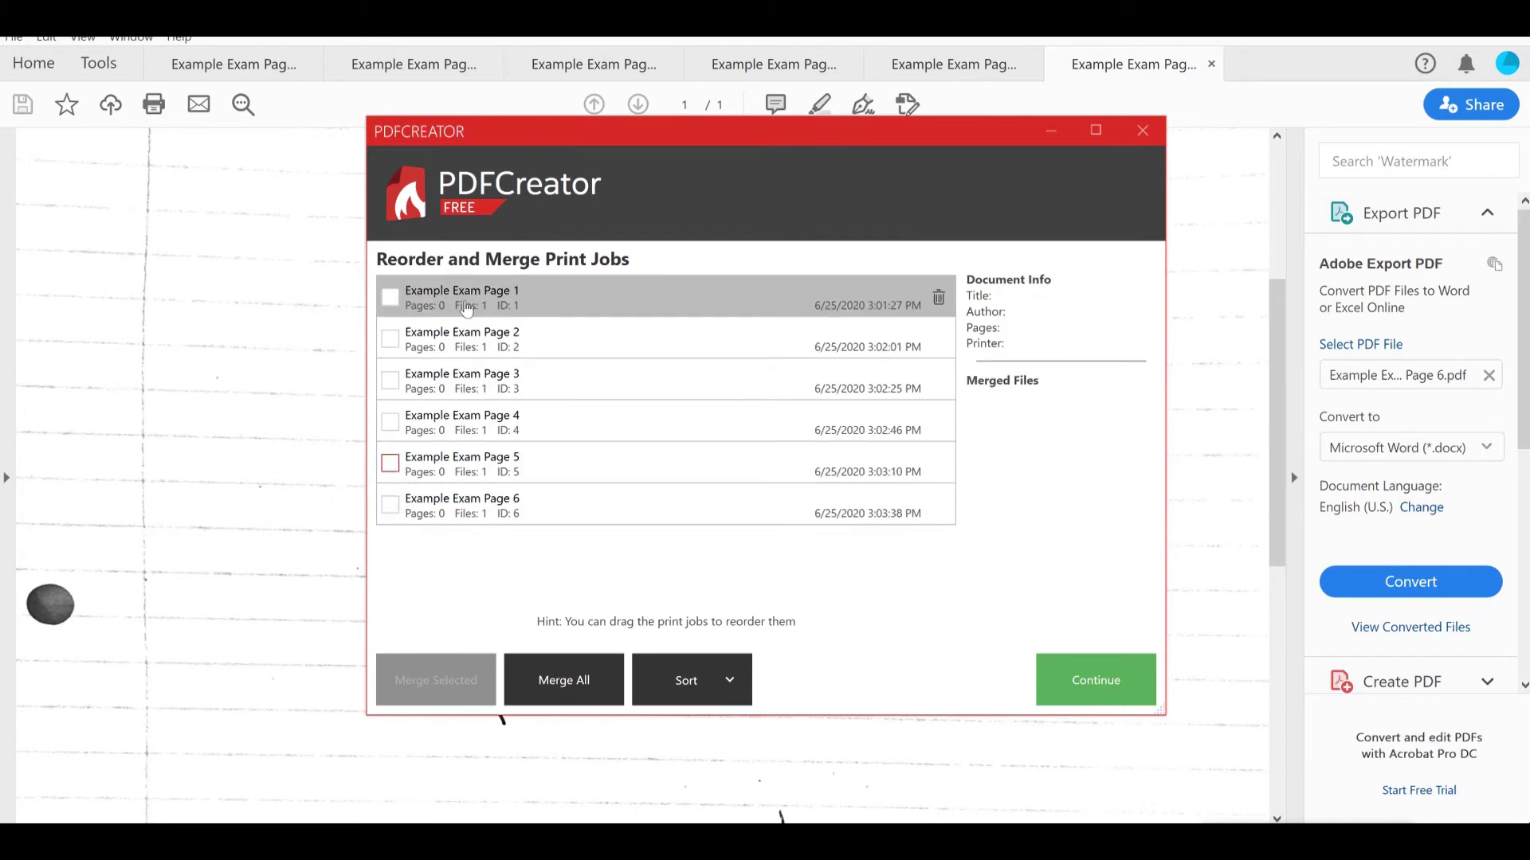
- Tick Example Exam Page 1 through 6 in order and merge them into one job
left_click(390, 298)
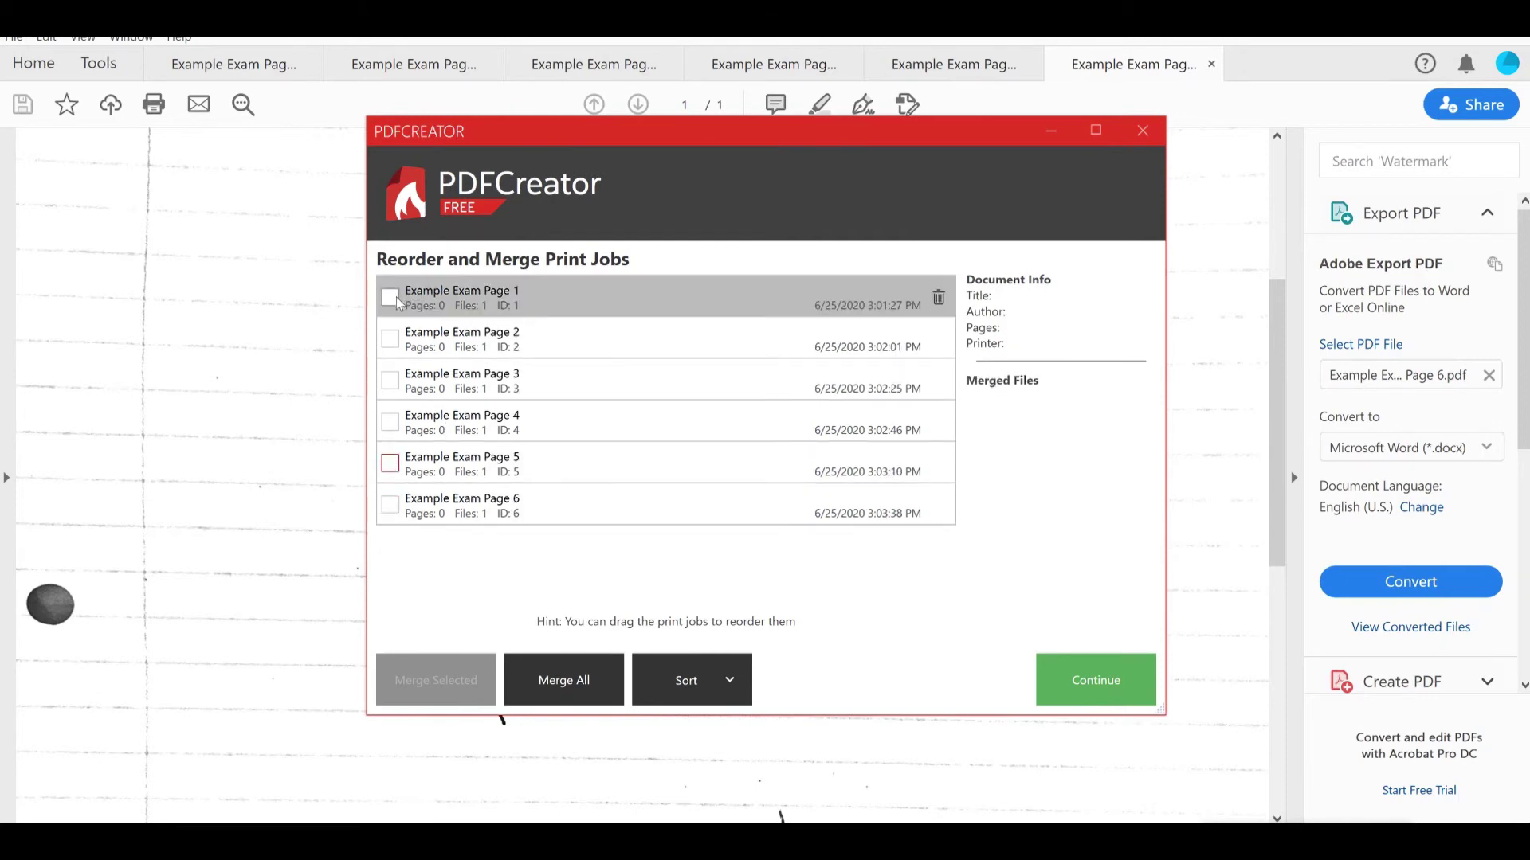
left_click(389, 340)
left_click(390, 381)
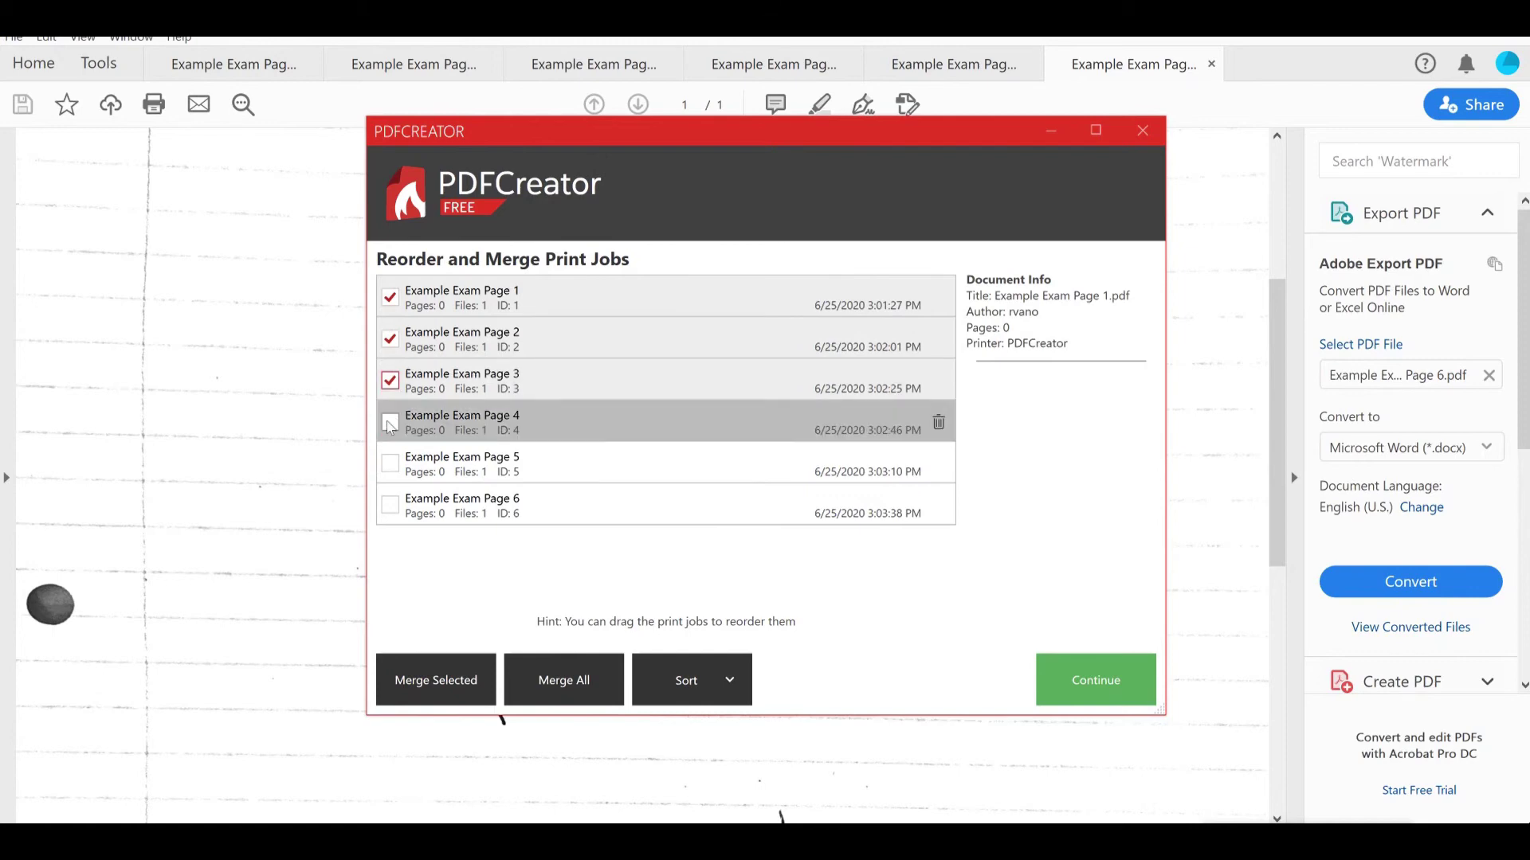
left_click(390, 422)
left_click(389, 464)
left_click(389, 505)
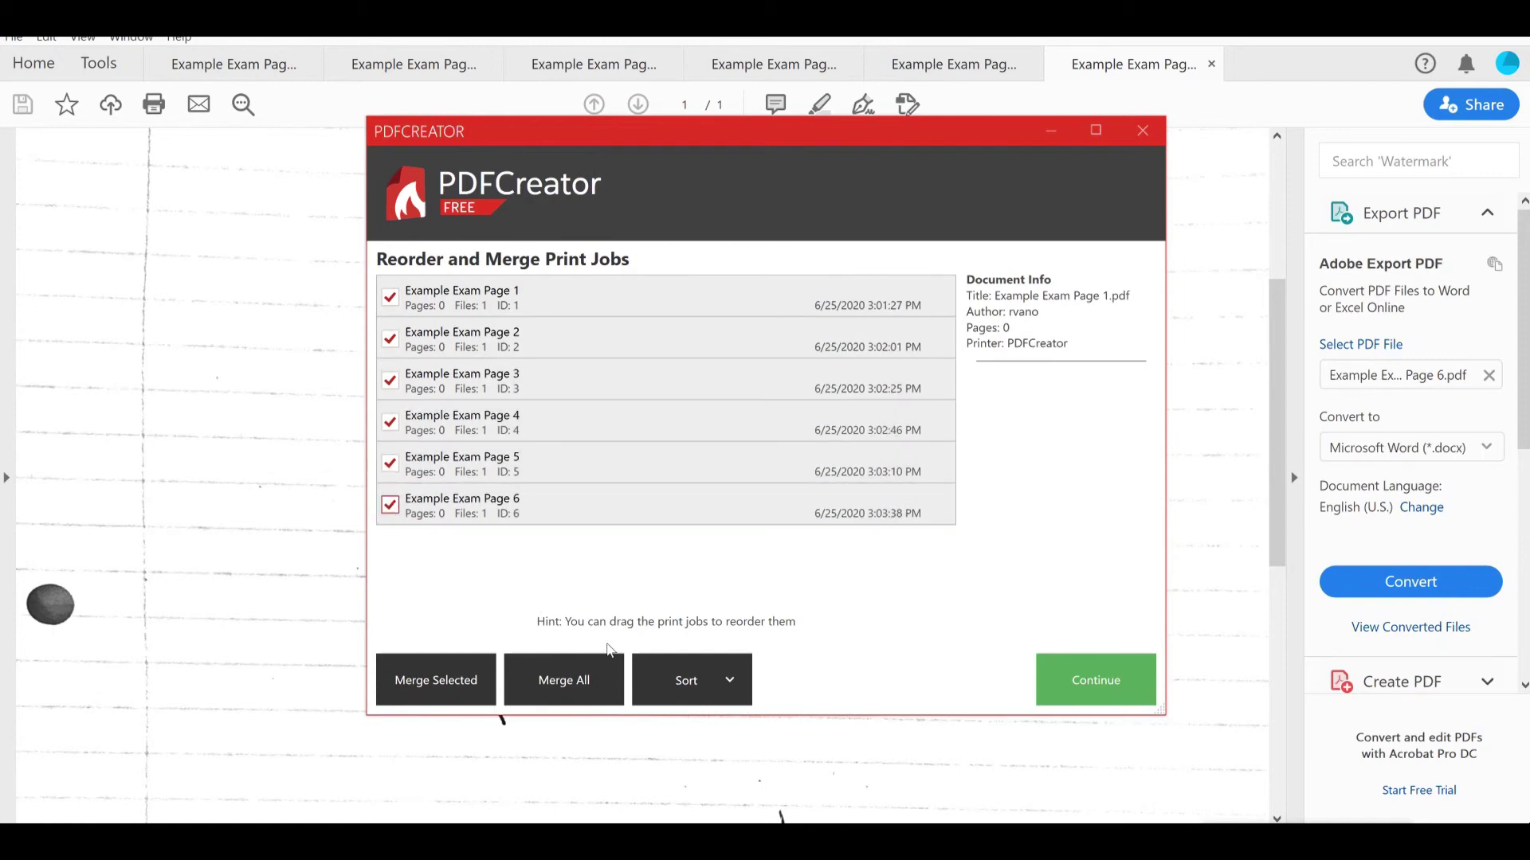
left_click(571, 678)
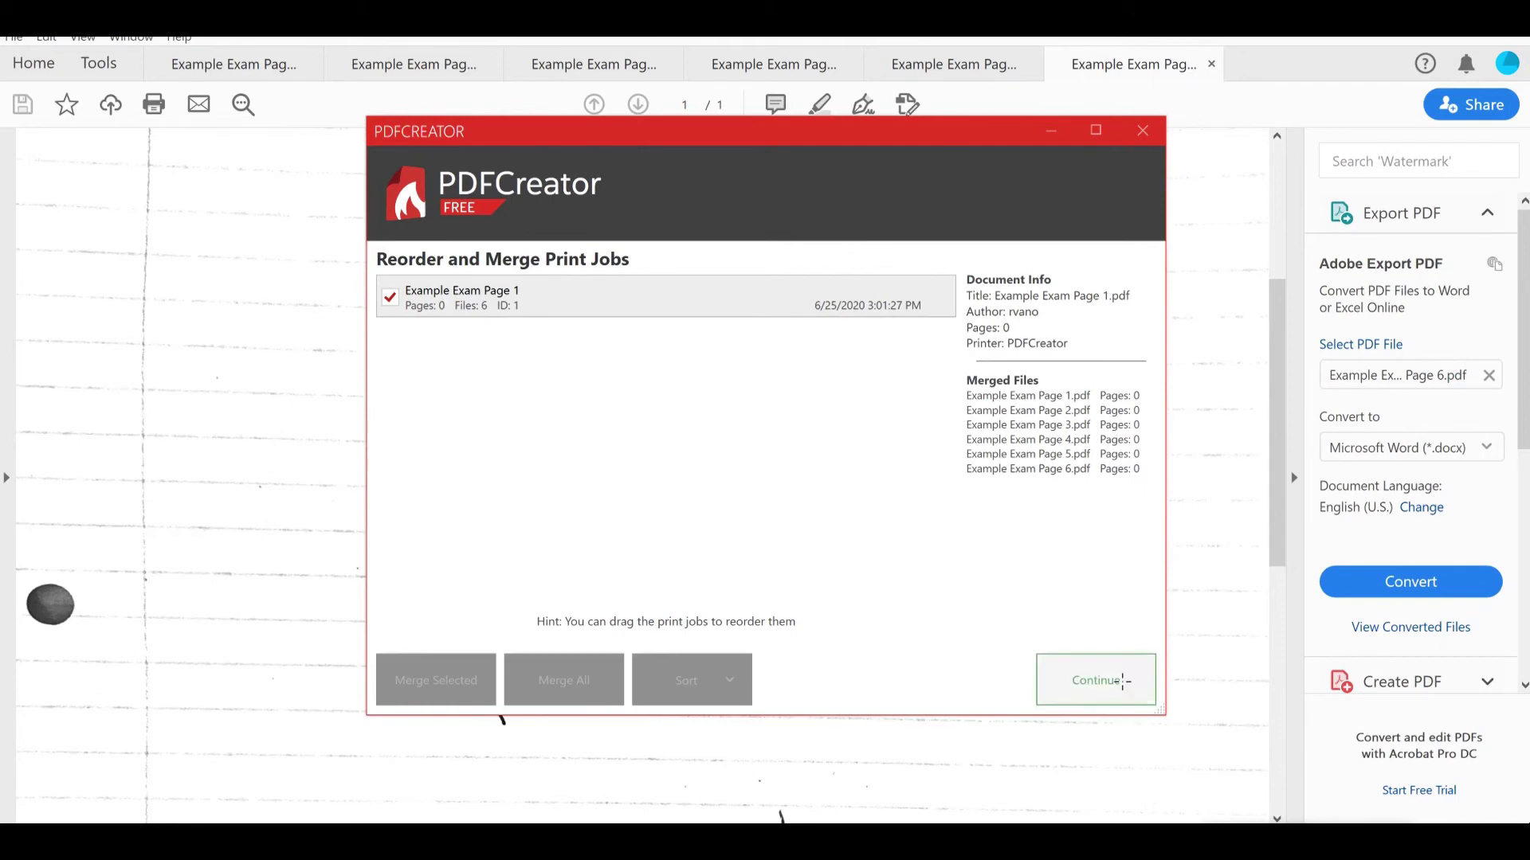
- Save the merged job as Example Exam Page 1.pdf in Documents and dismiss the conversion summary
left_click(1123, 681)
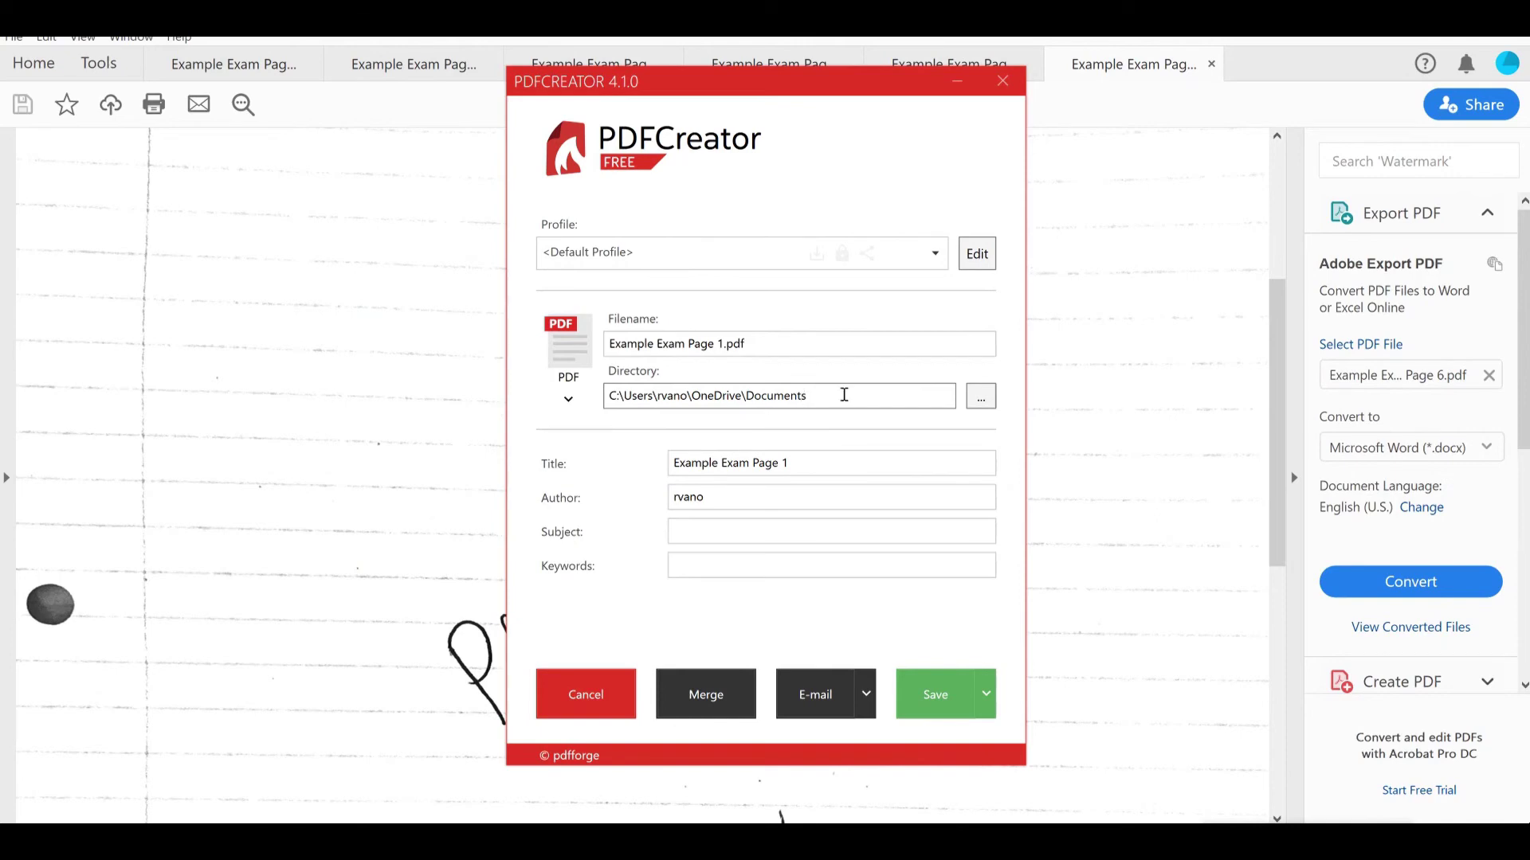
left_click(941, 698)
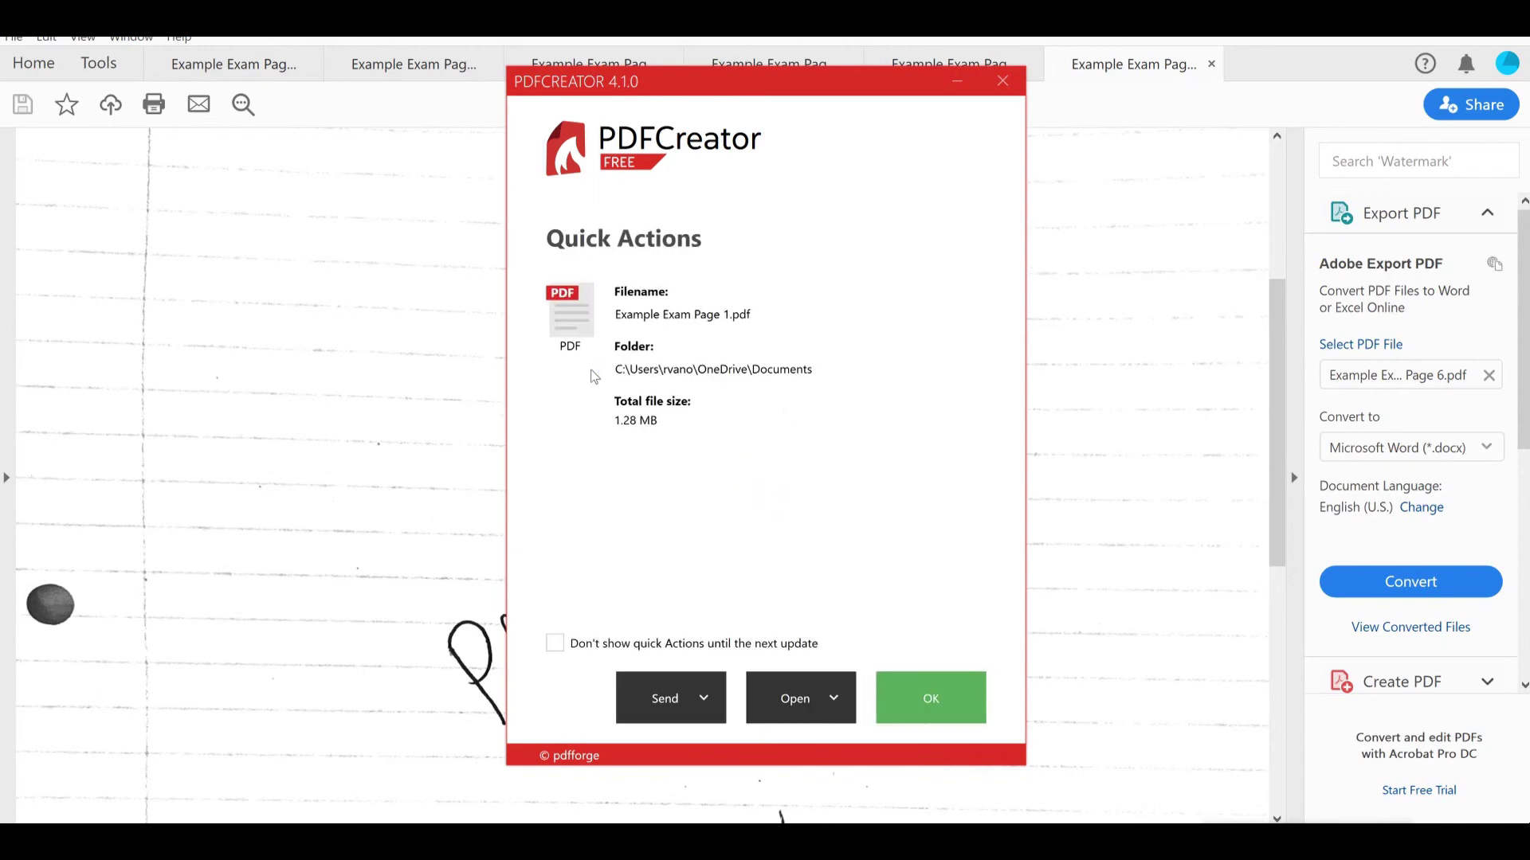
left_click(946, 699)
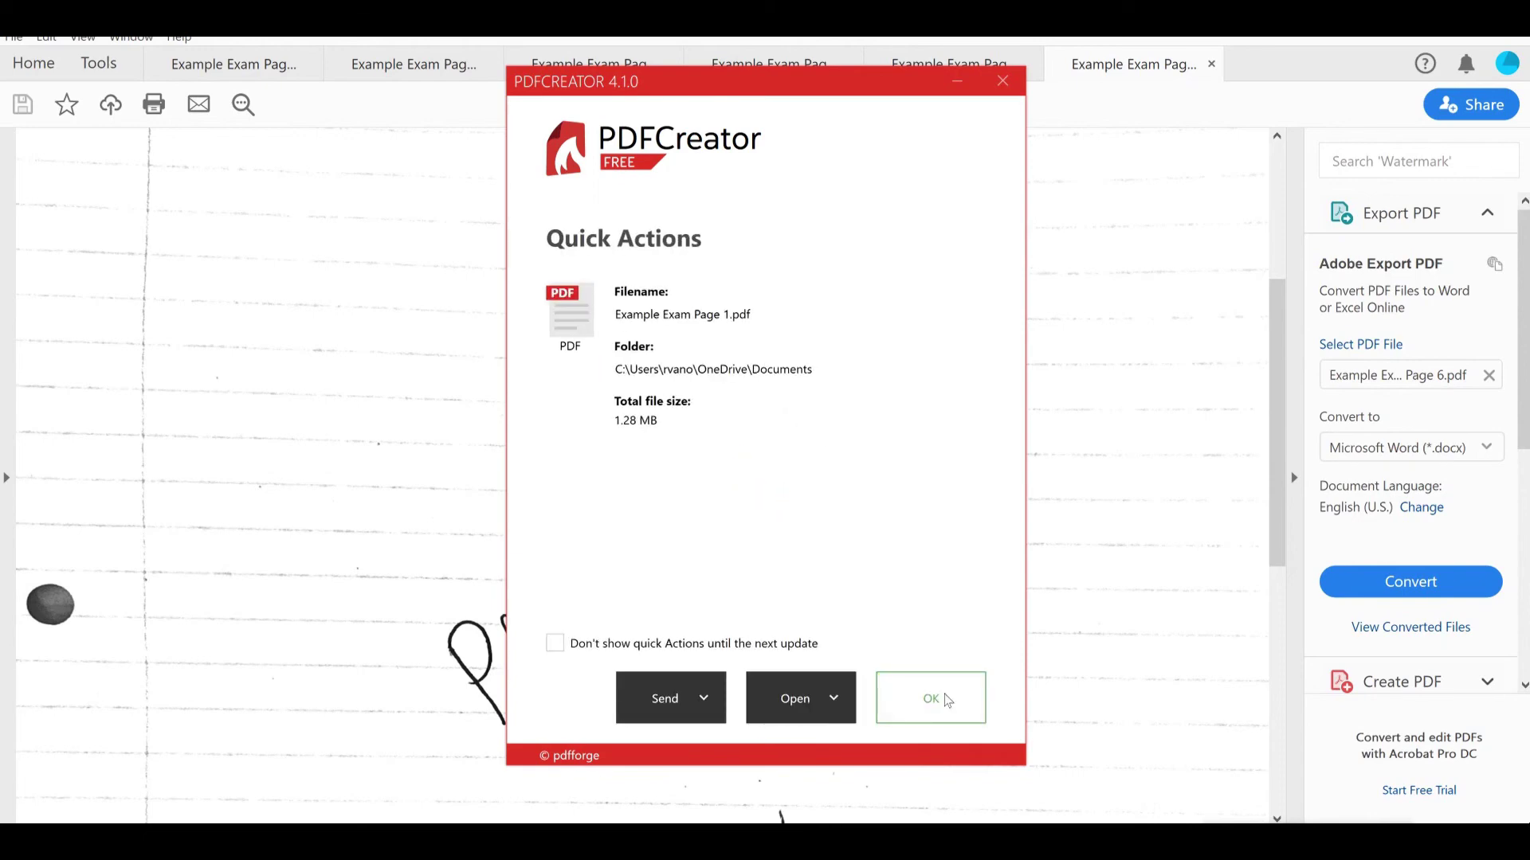
left_click(946, 699)
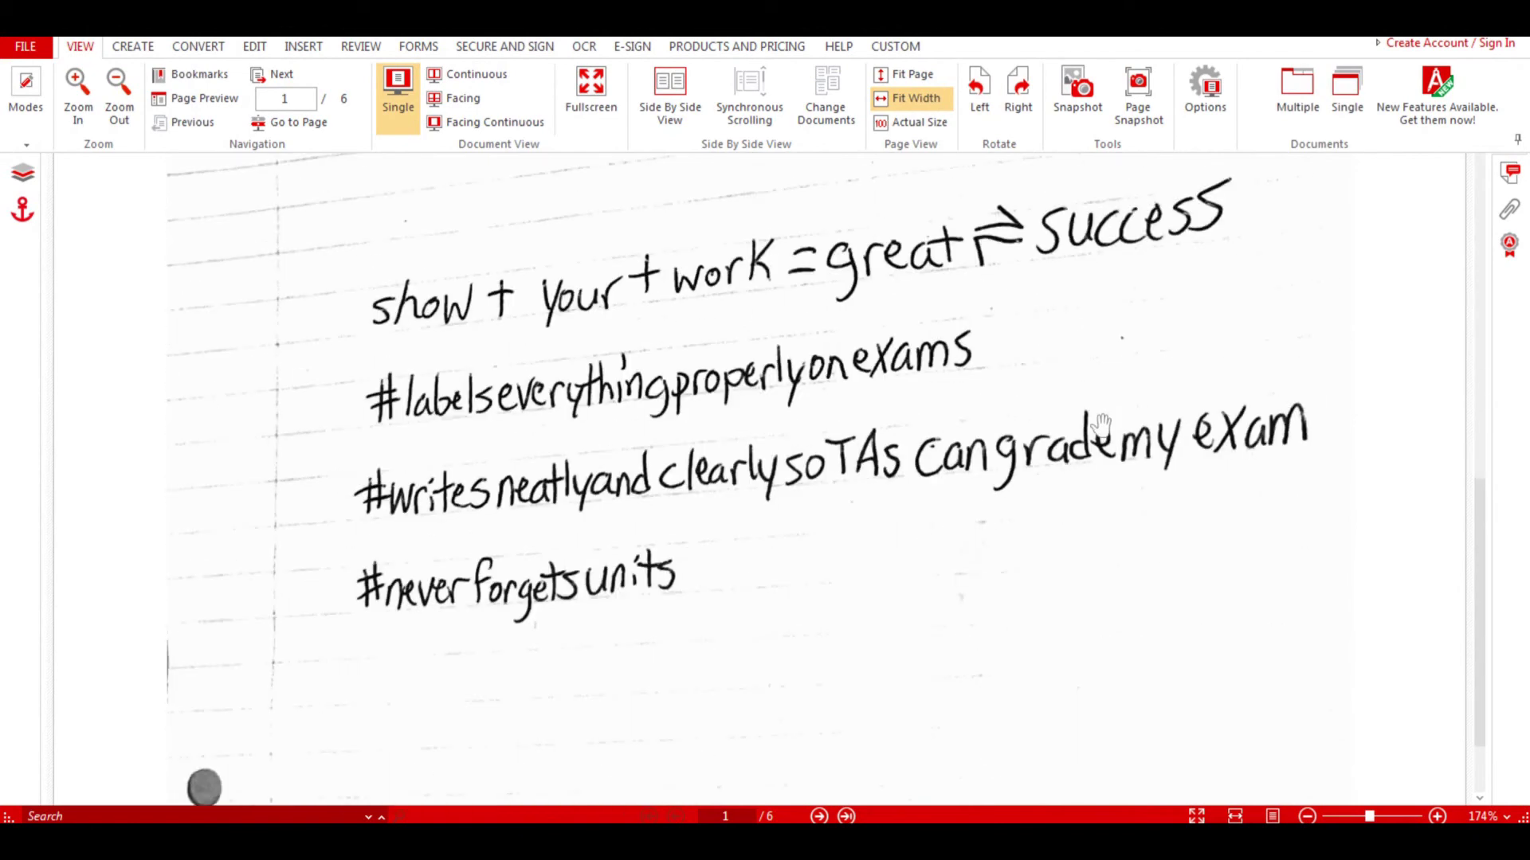
- Scroll through the merged exam pages from page 1 down to 'FIN' on page 6
scroll(1101, 423, "down", 2)
scroll(1101, 425, "up", 8)
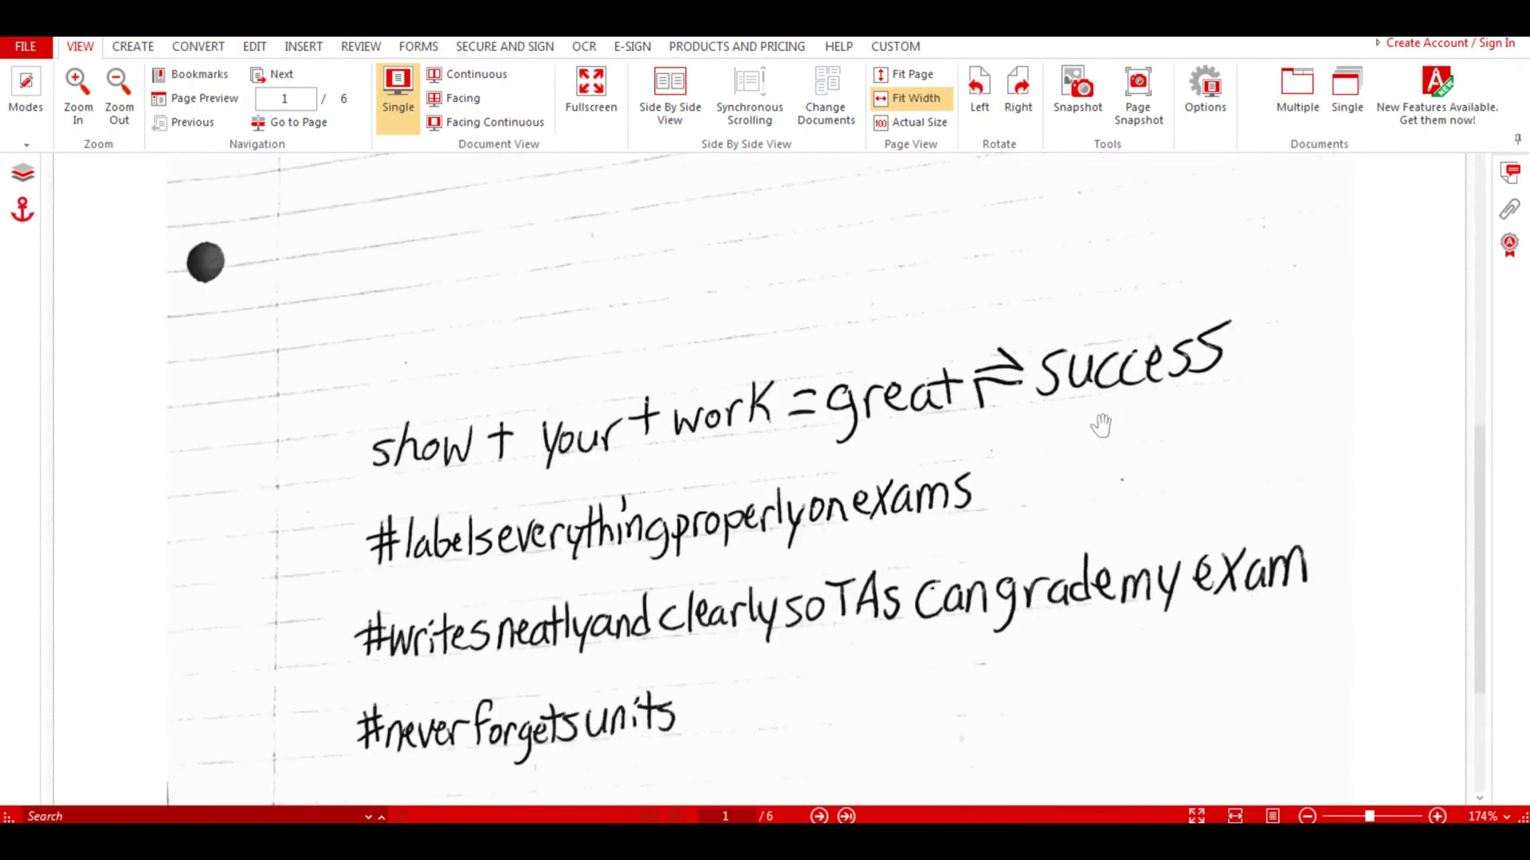
scroll(1100, 425, "down", 3)
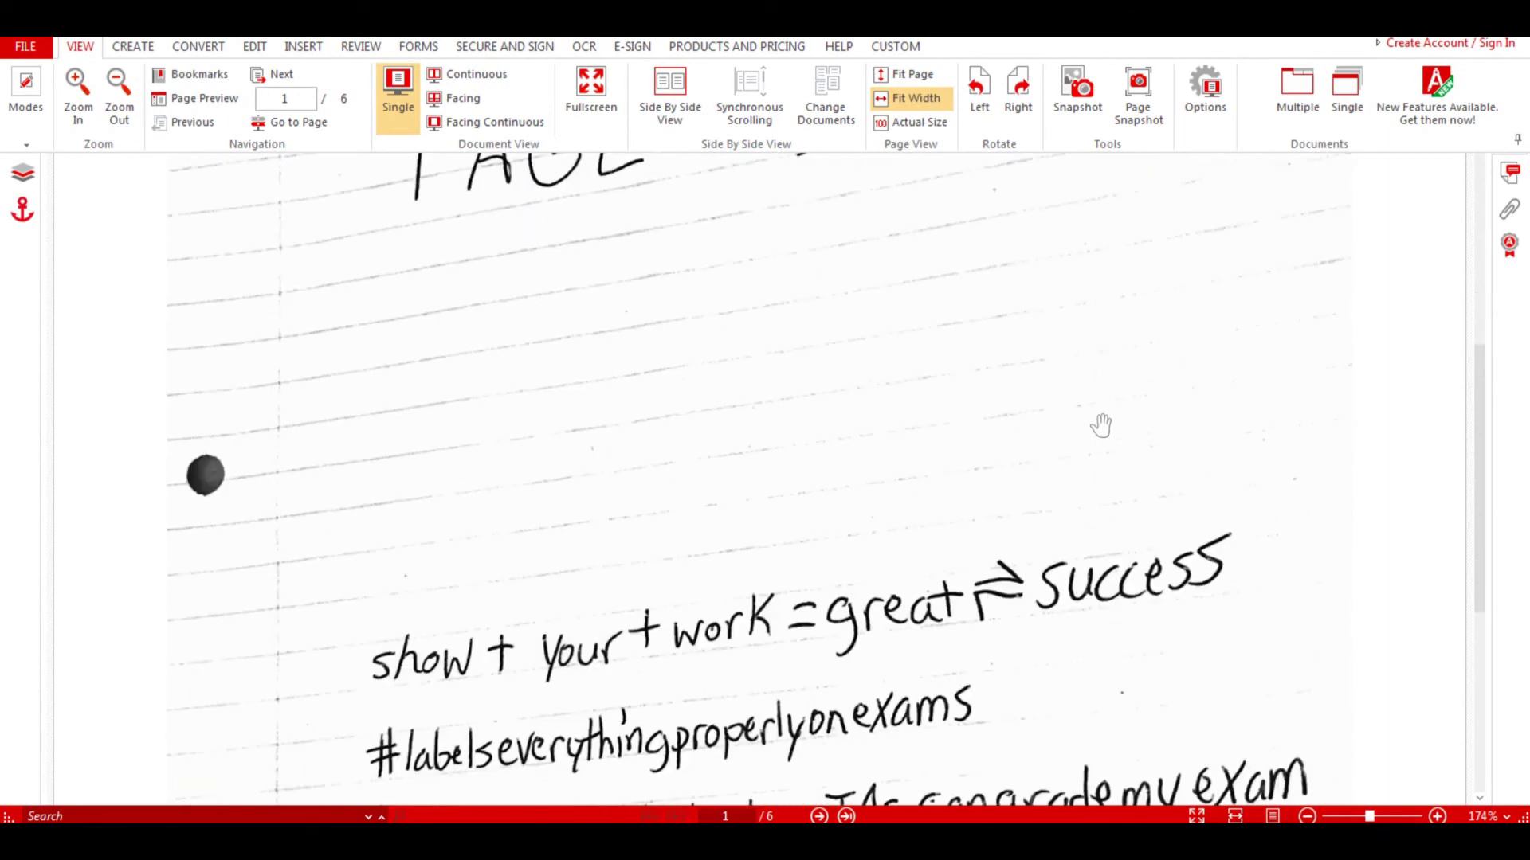
scroll(1101, 424, "down", 3)
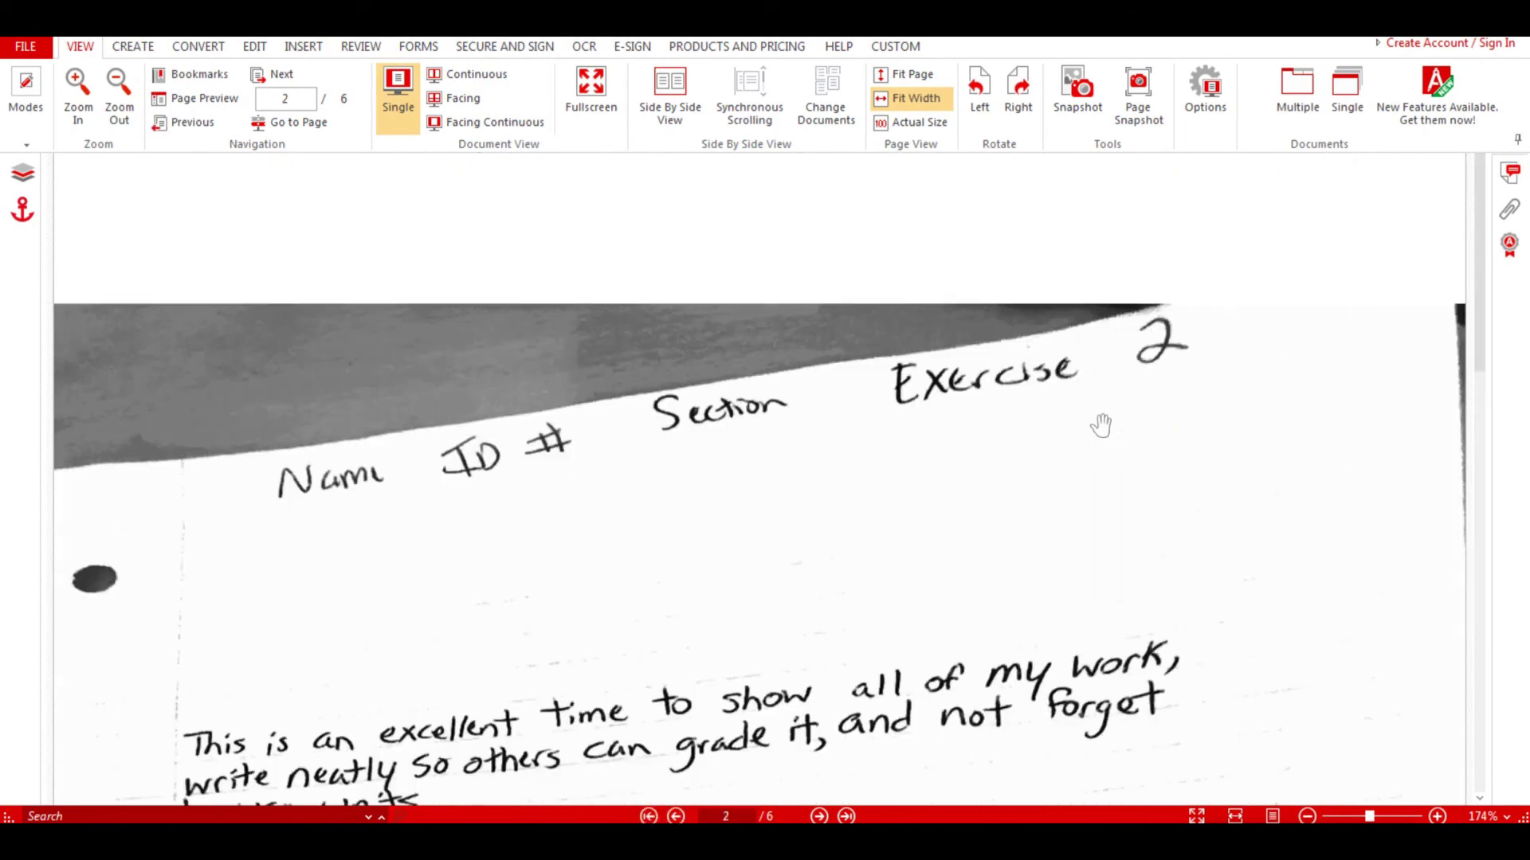
scroll(1100, 425, "down", 20)
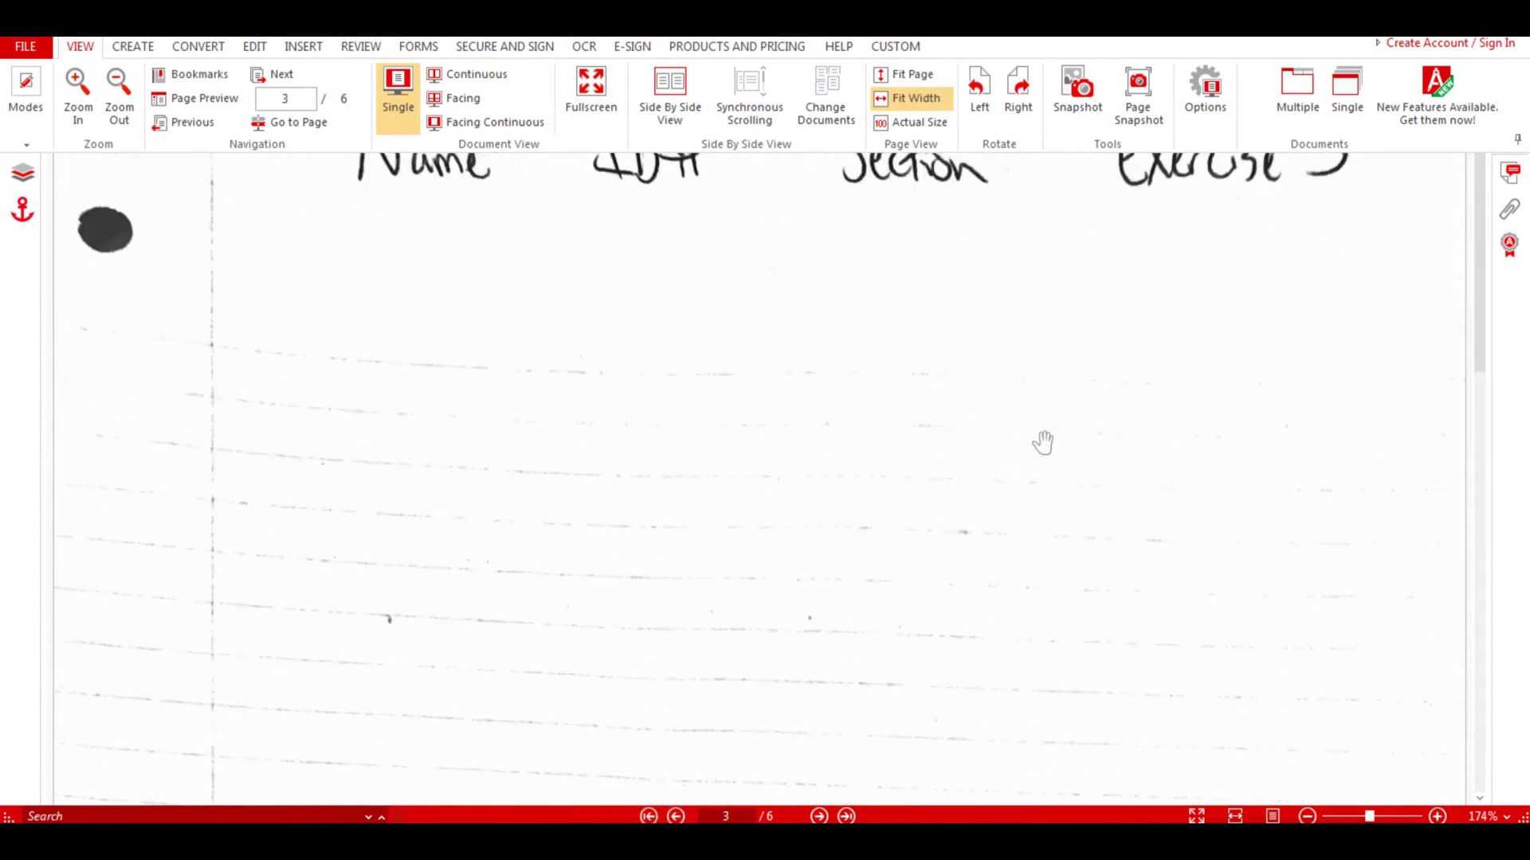
scroll(1042, 442, "up", 5)
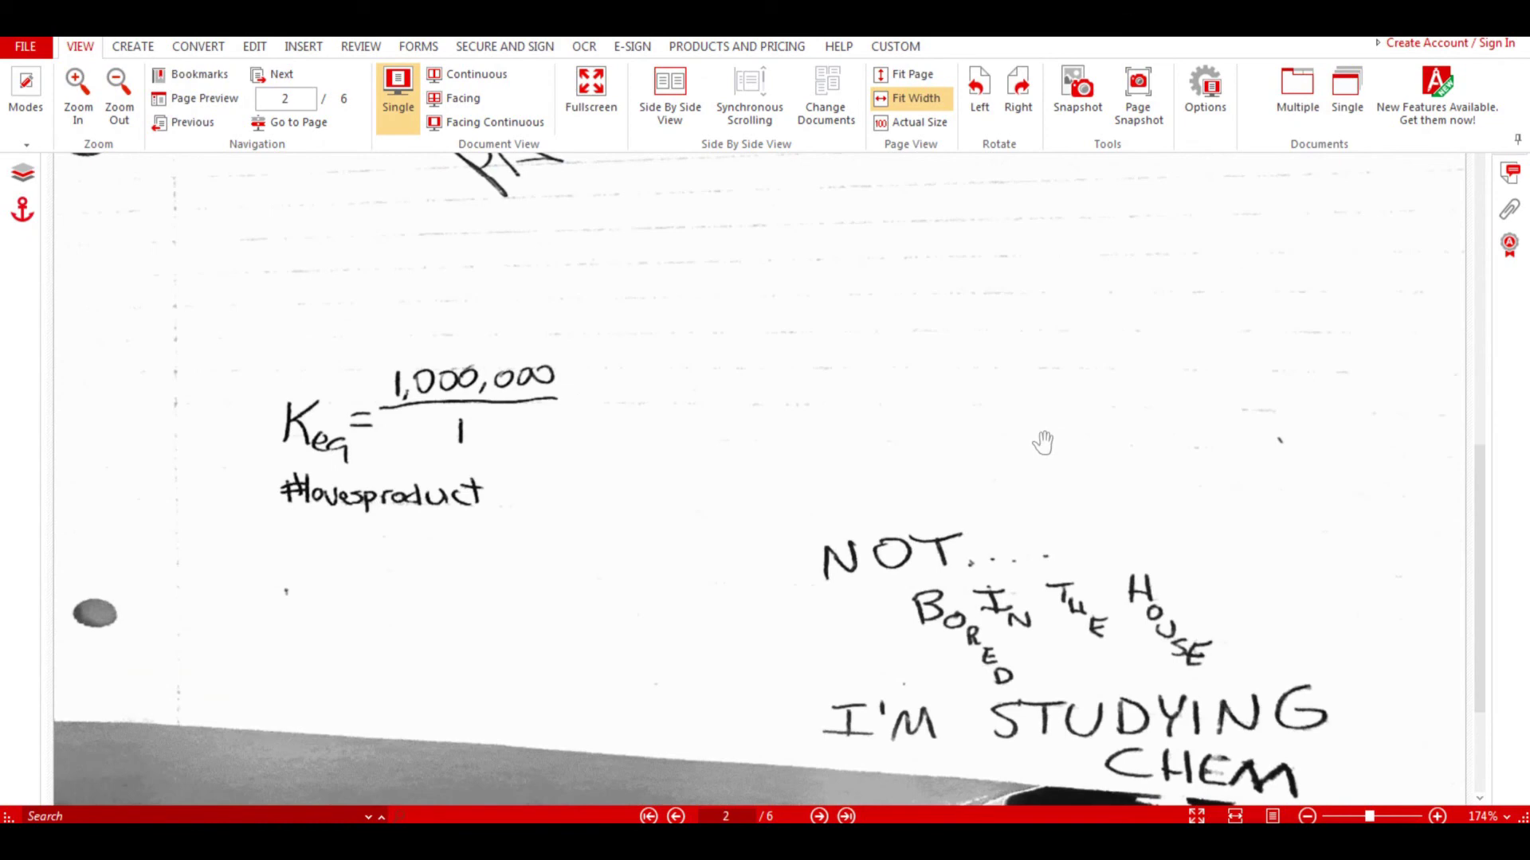
scroll(1043, 442, "up", 8)
scroll(1042, 443, "down", 5)
scroll(1042, 442, "down", 12)
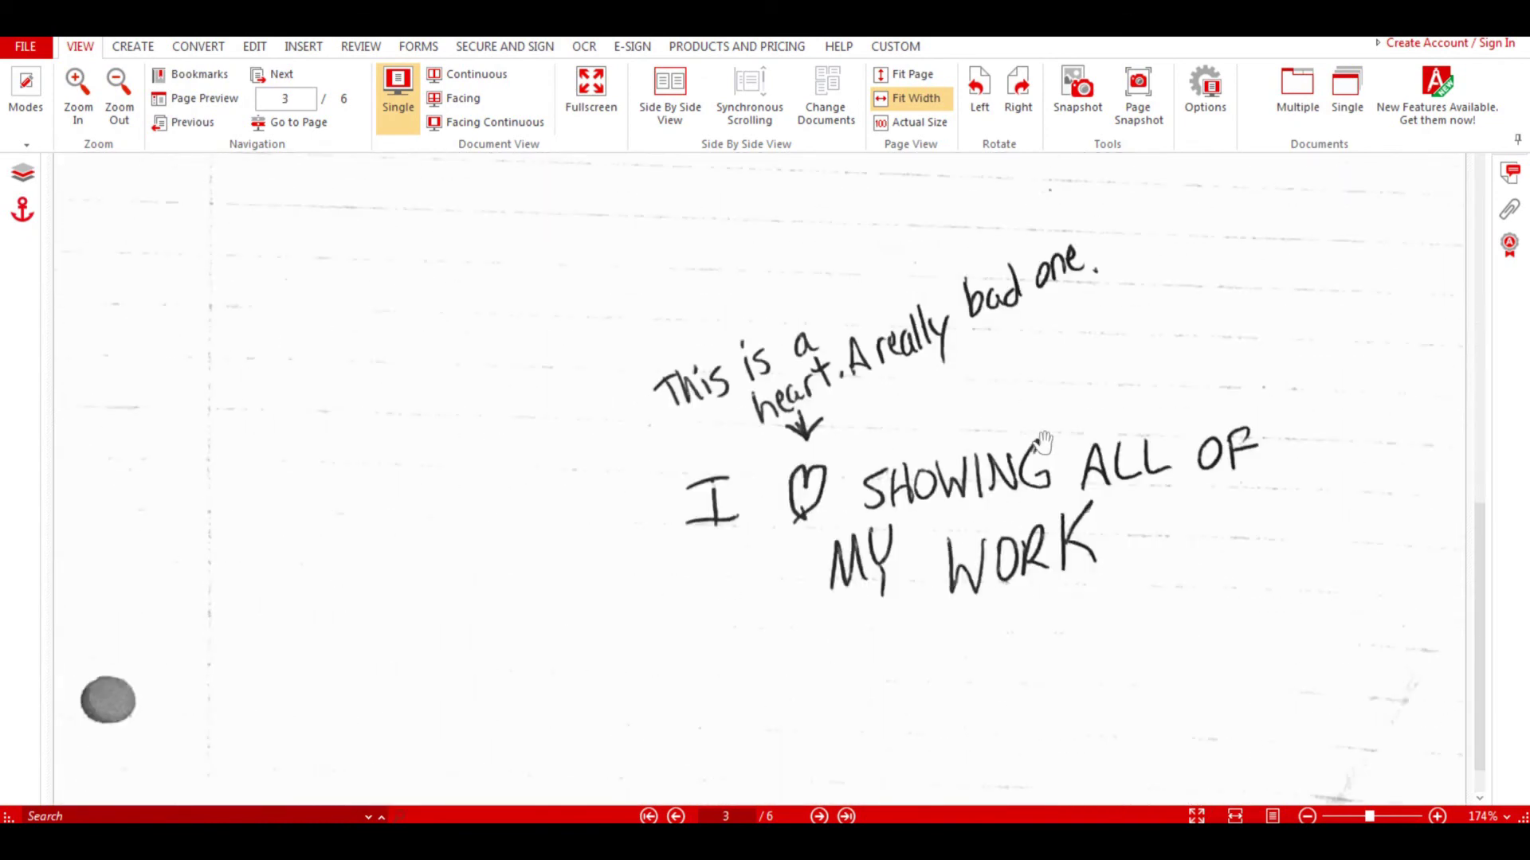
scroll(1042, 442, "down", 1)
scroll(1042, 443, "down", 10)
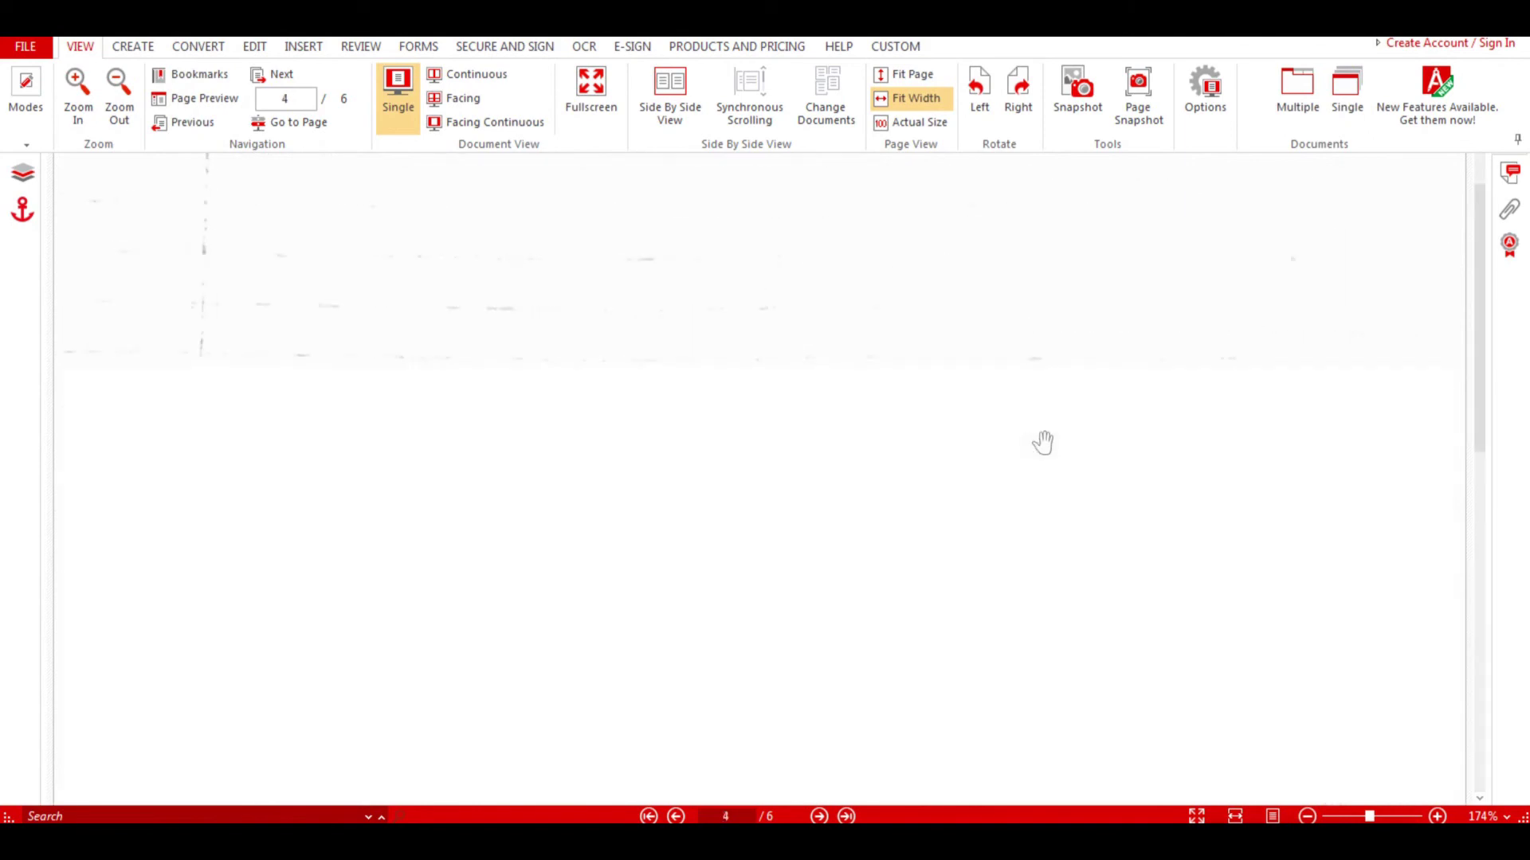
scroll(1042, 442, "down", 20)
scroll(1042, 442, "down", 8)
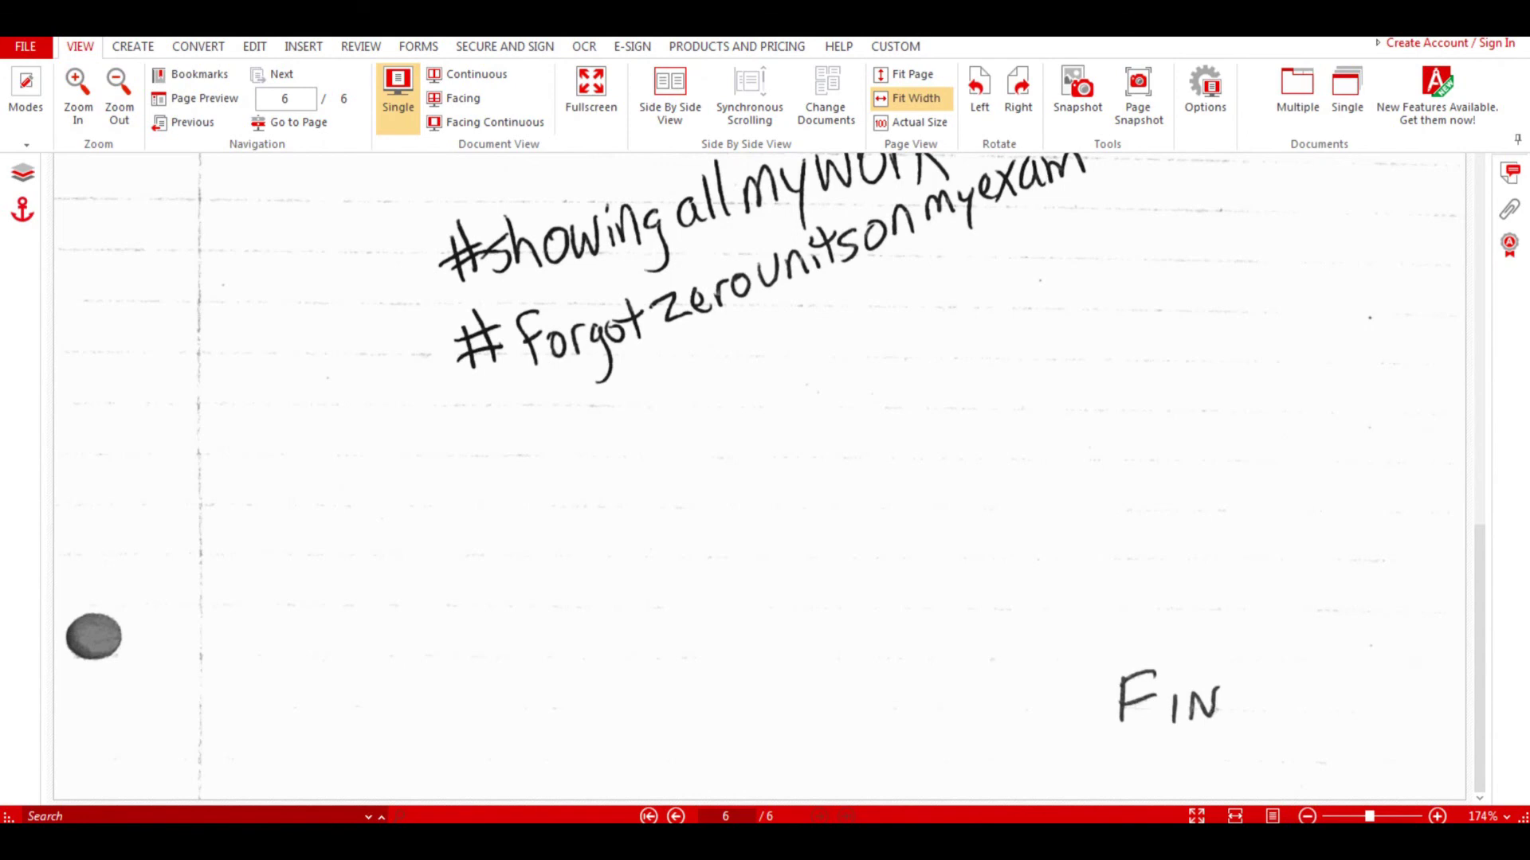
mouse_move(691, 842)
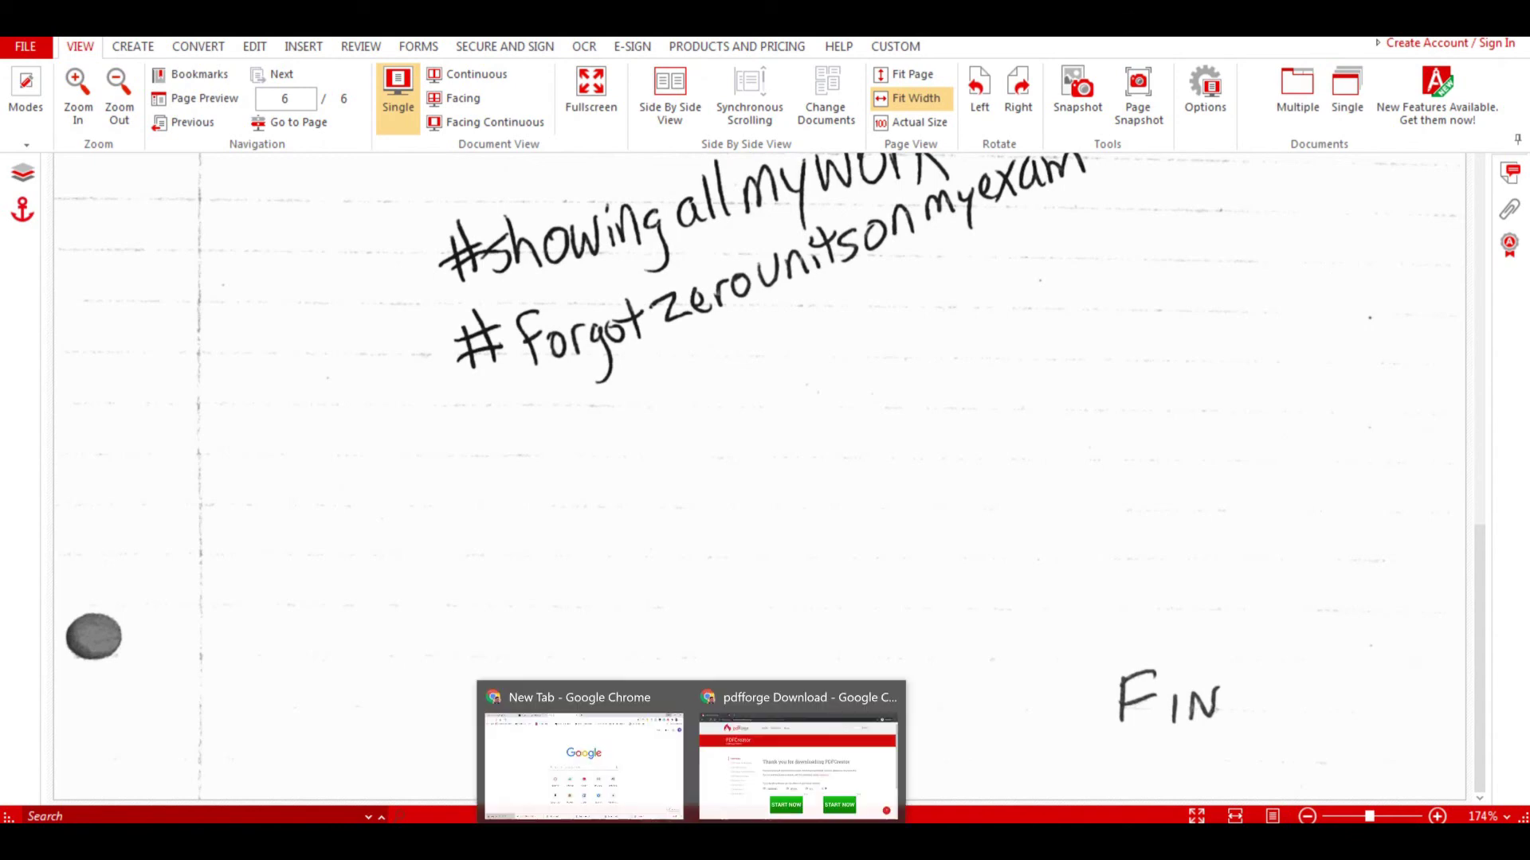